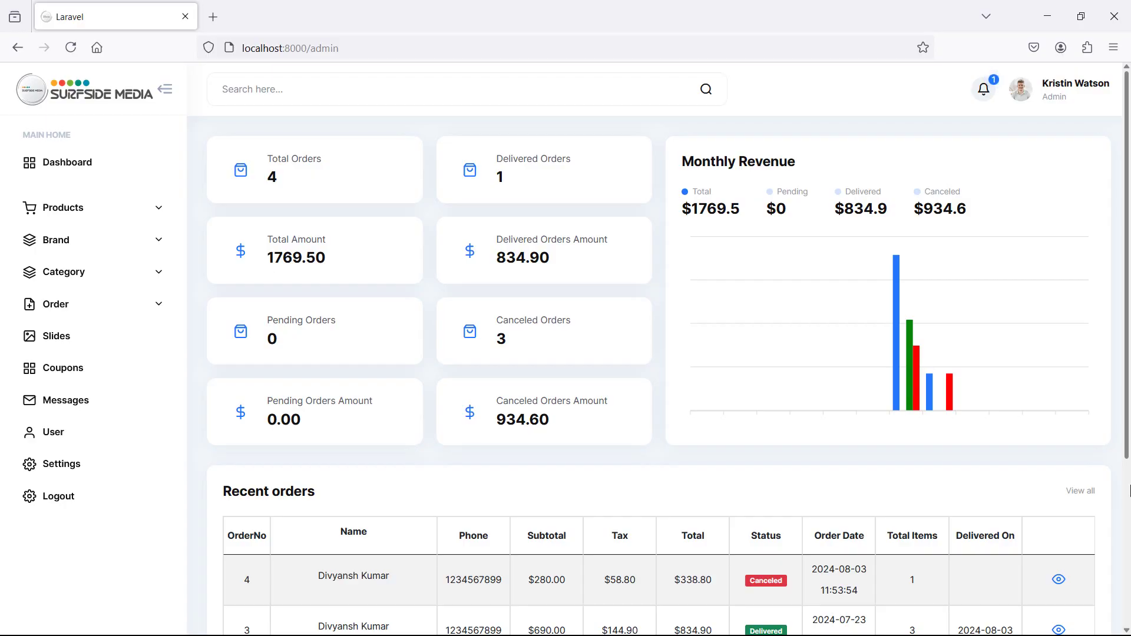
# - Try the admin header search field in the browser, then return to the code editor
pyautogui.click(261, 89)
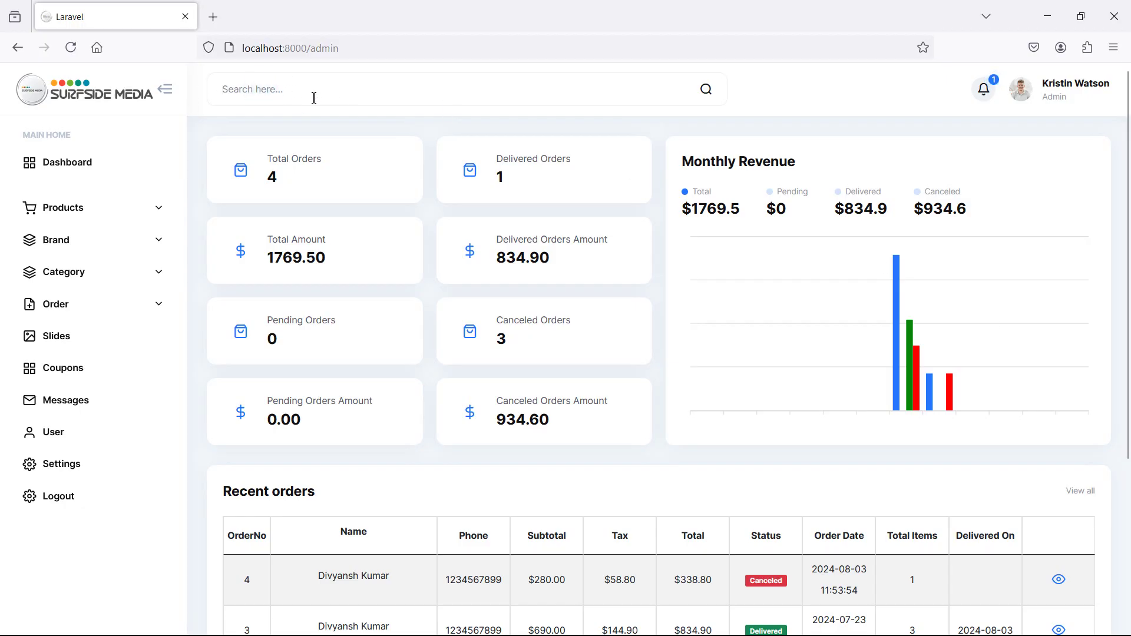
pyautogui.click(806, 102)
pyautogui.hotkey('alt', 'Tab')
pyautogui.hotkey('alt', 'Tab')
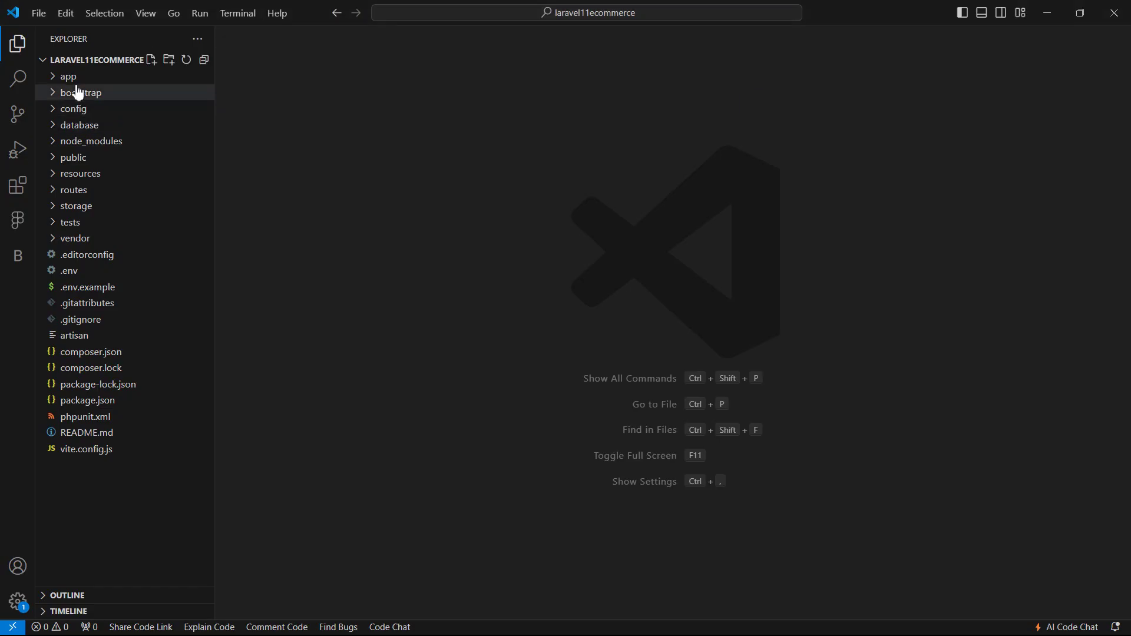
# - Open app/Http/Controllers/AdminController.php and place the cursor after contact_delete's closing brace
pyautogui.click(70, 79)
pyautogui.click(76, 93)
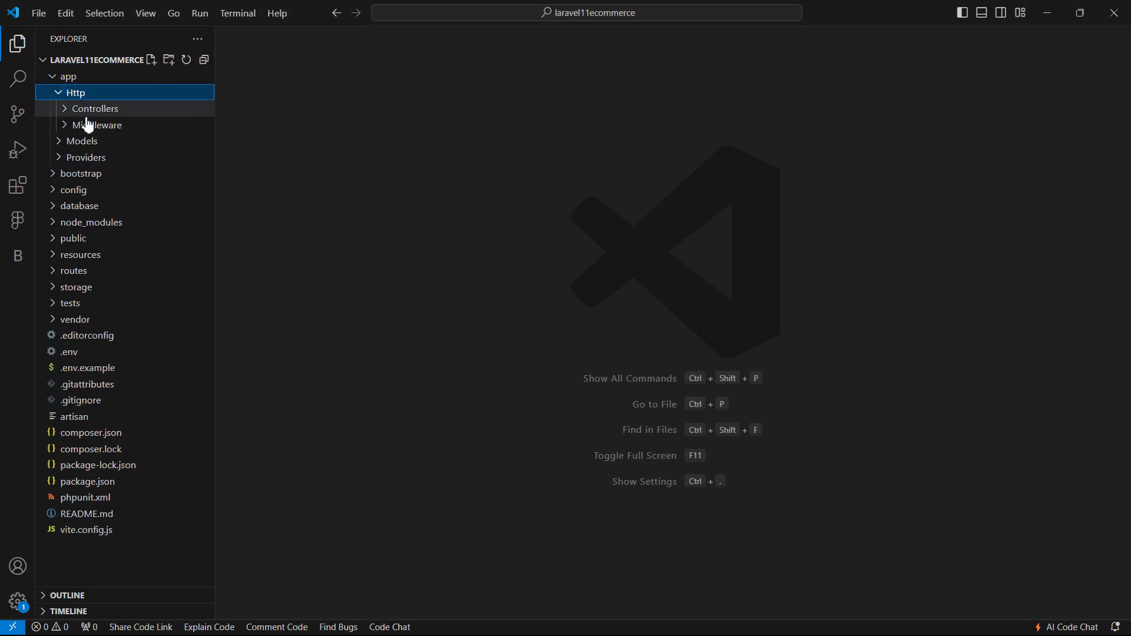
pyautogui.click(104, 110)
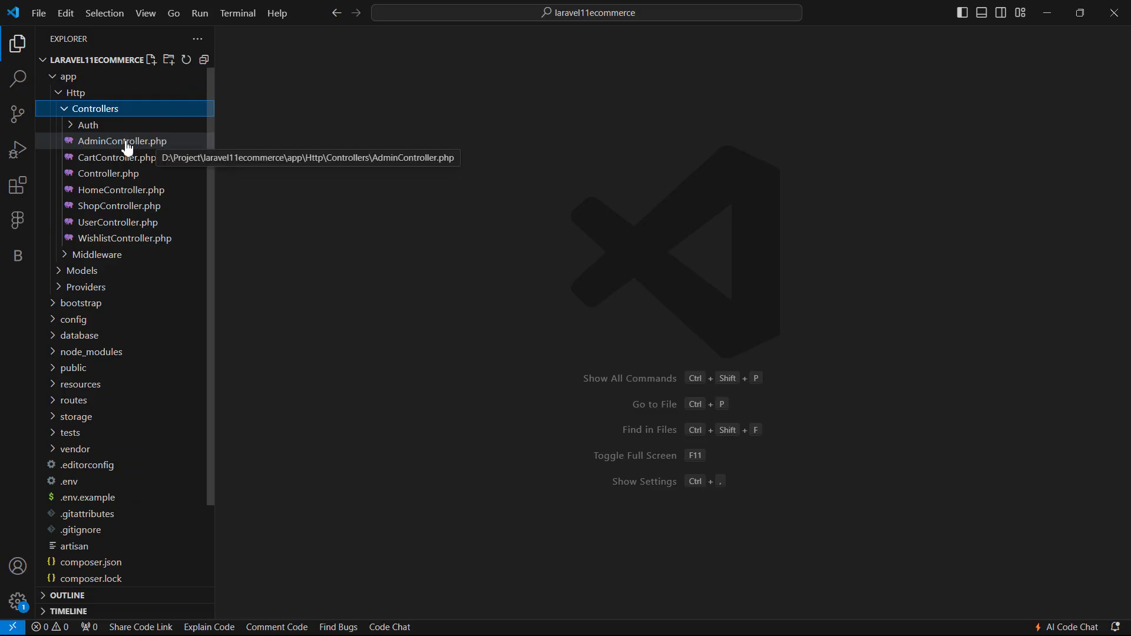
pyautogui.click(125, 143)
pyautogui.click(575, 485)
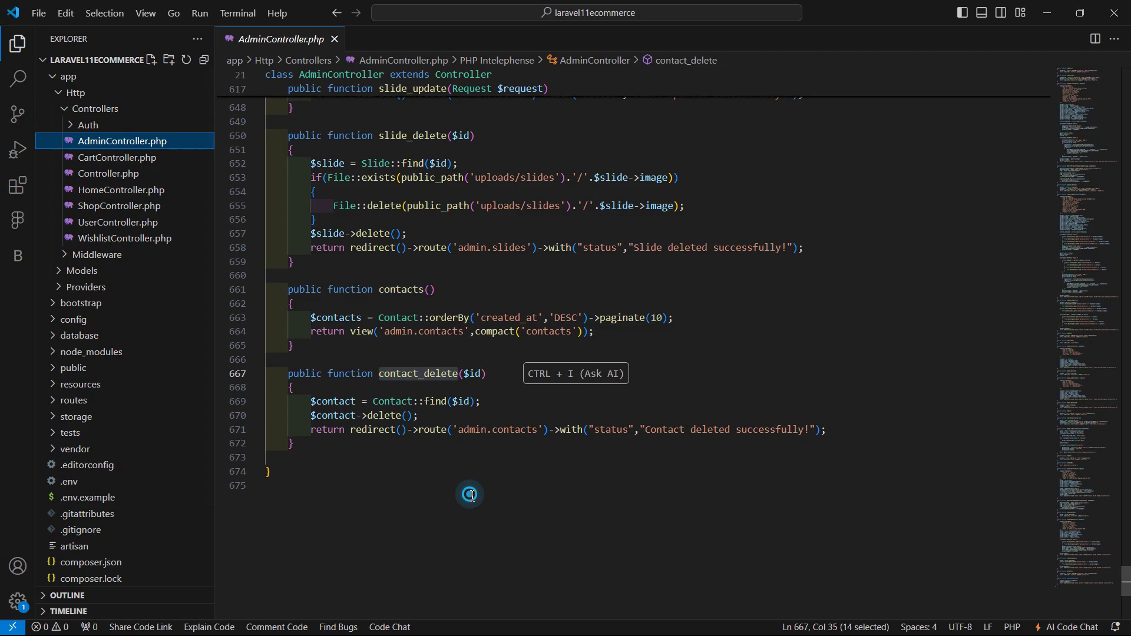
pyautogui.click(343, 445)
pyautogui.scroll(3, 345, 446)
pyautogui.scroll(-3, 495, 458)
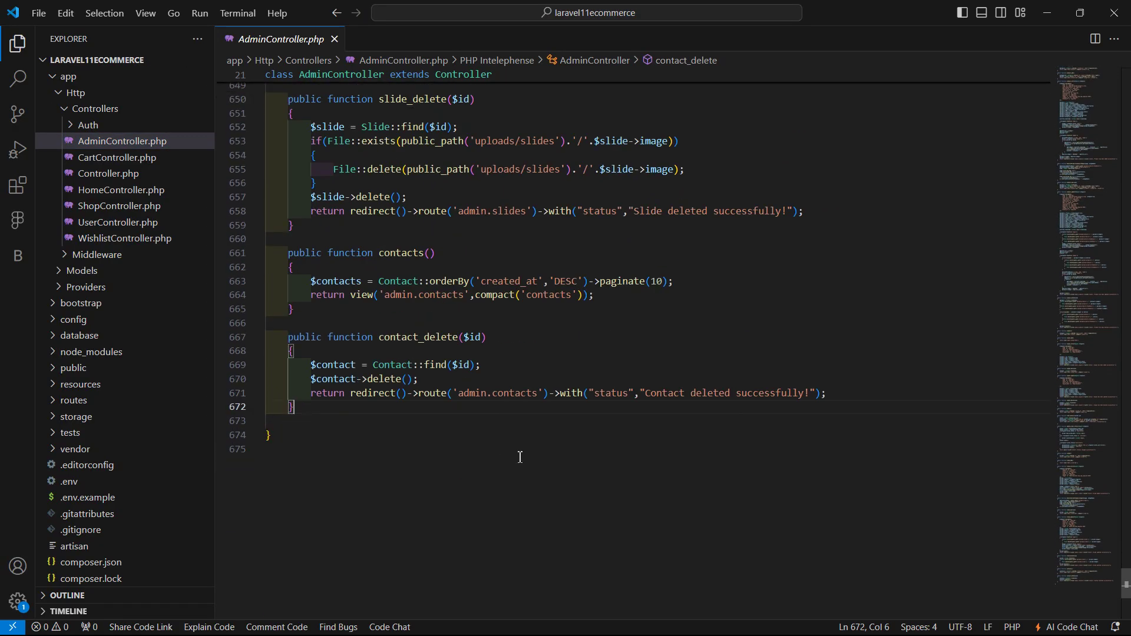
# - Add public function search(Request $request) with $query = $request->input('query'); inside
pyautogui.press('Return')
pyautogui.press('Return')
pyautogui.press('Return')
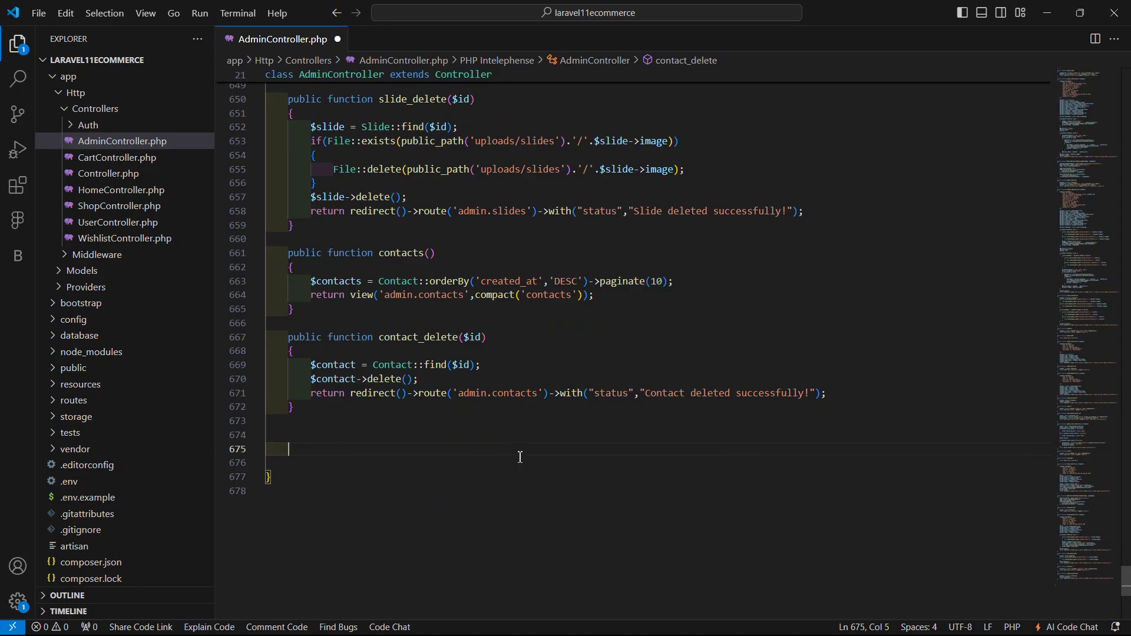
pyautogui.write('public')
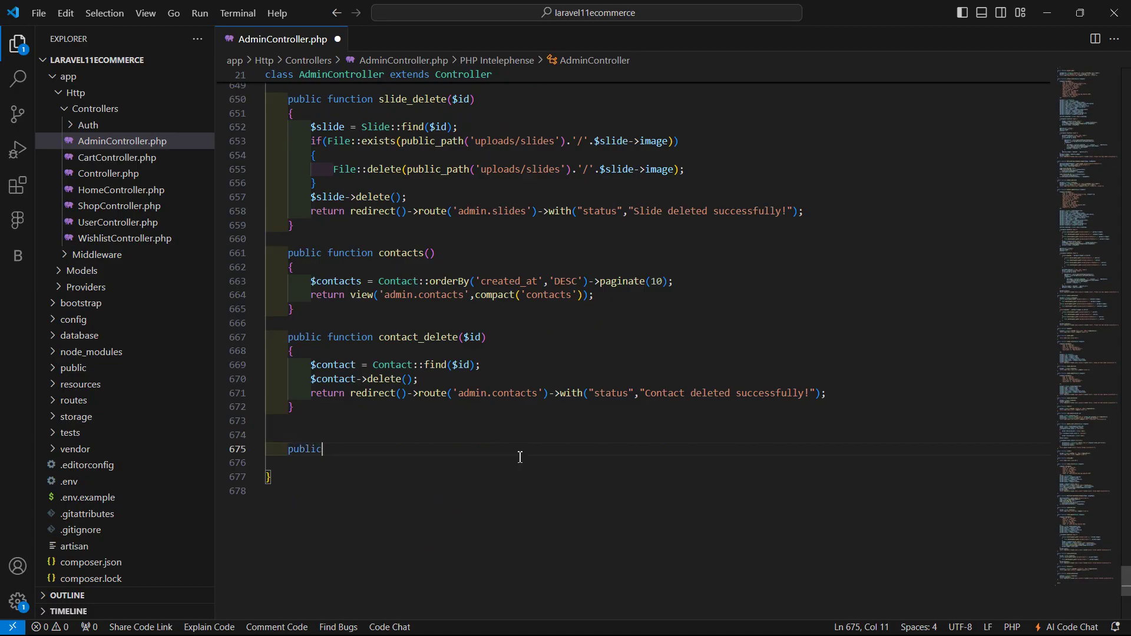
pyautogui.write(' function ')
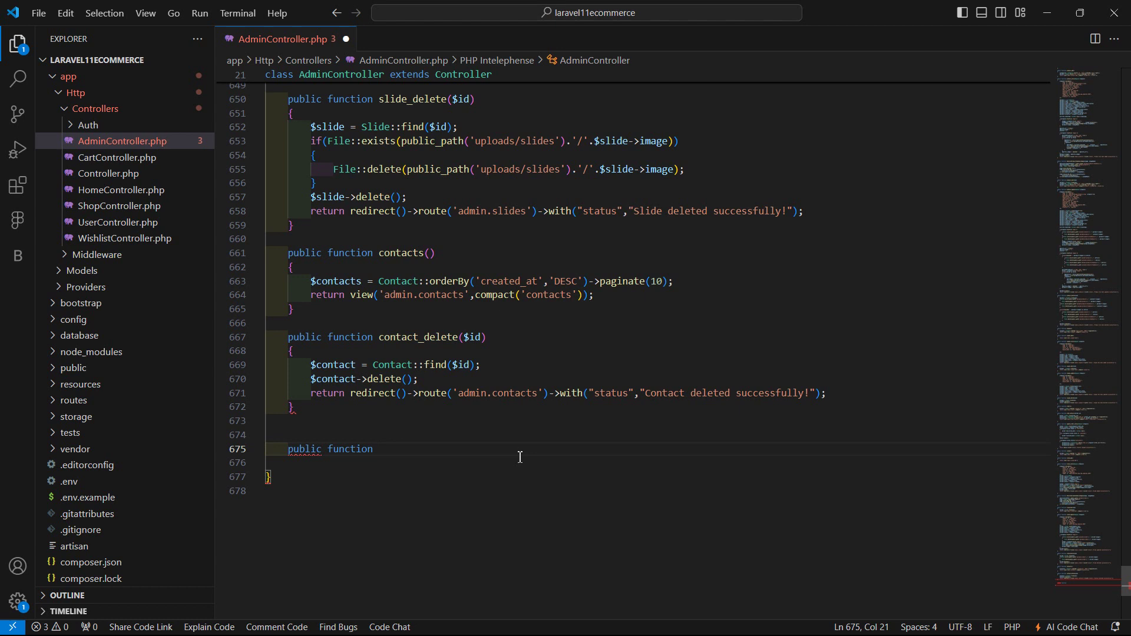
pyautogui.write('search')
pyautogui.write('(')
pyautogui.write('Request ')
pyautogui.write('$req')
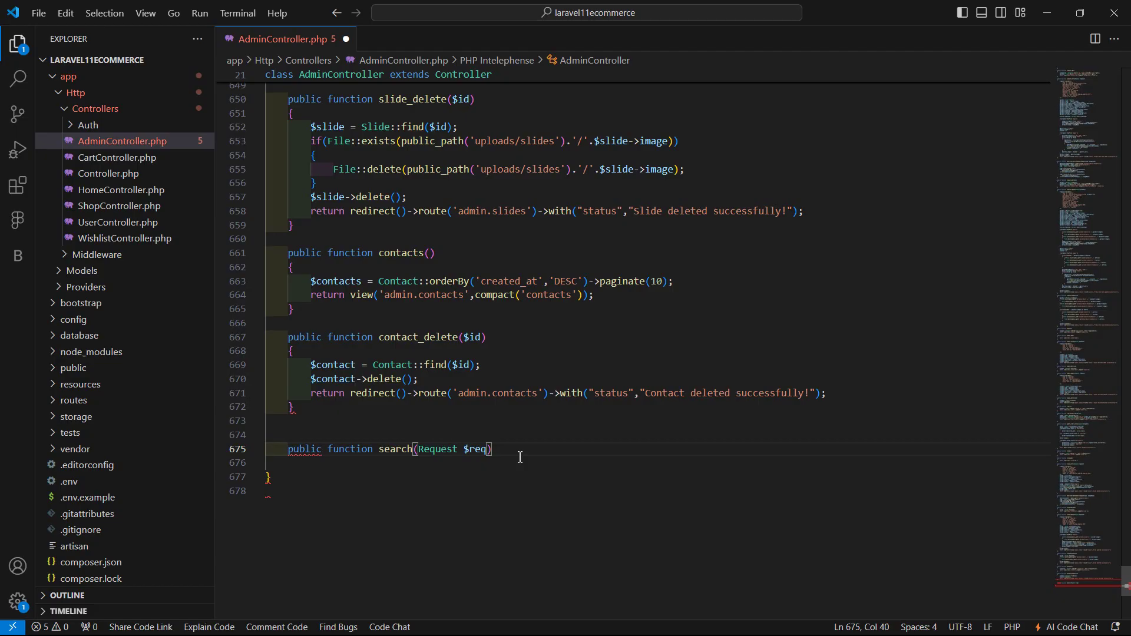
pyautogui.write('uest')
pyautogui.press('End')
pyautogui.press('Return')
pyautogui.write('{')
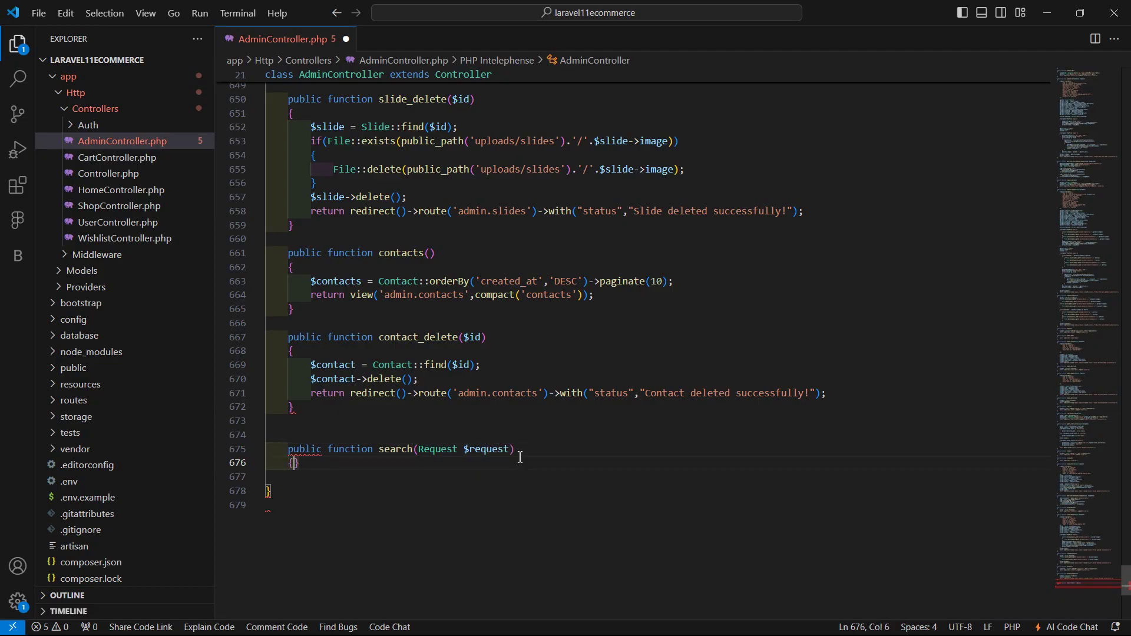
pyautogui.press('Return')
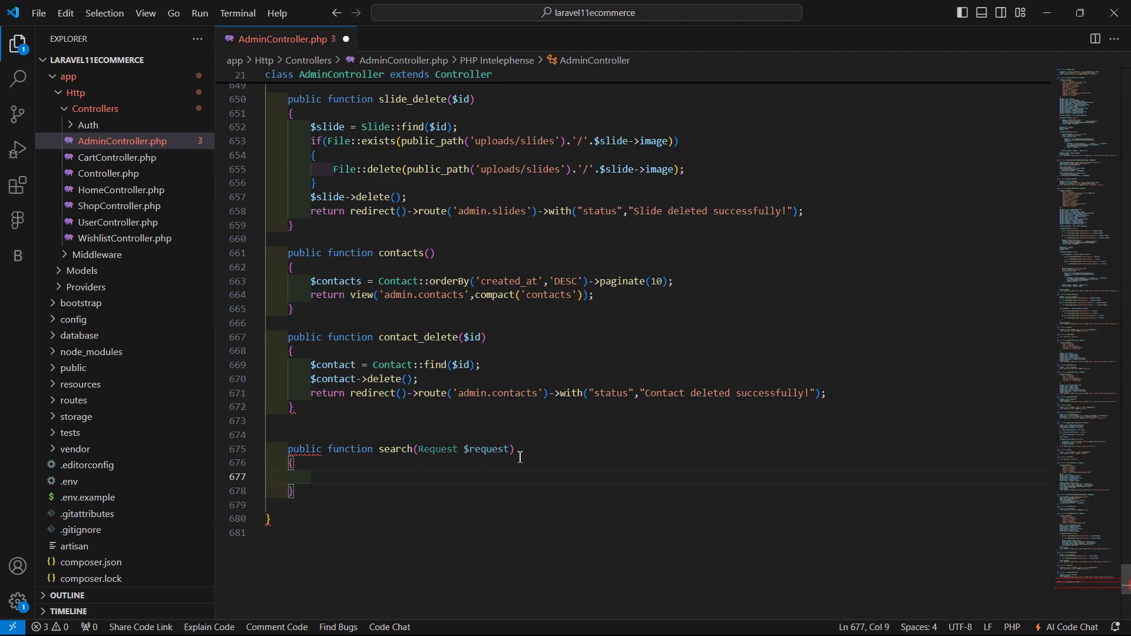
pyautogui.write('$')
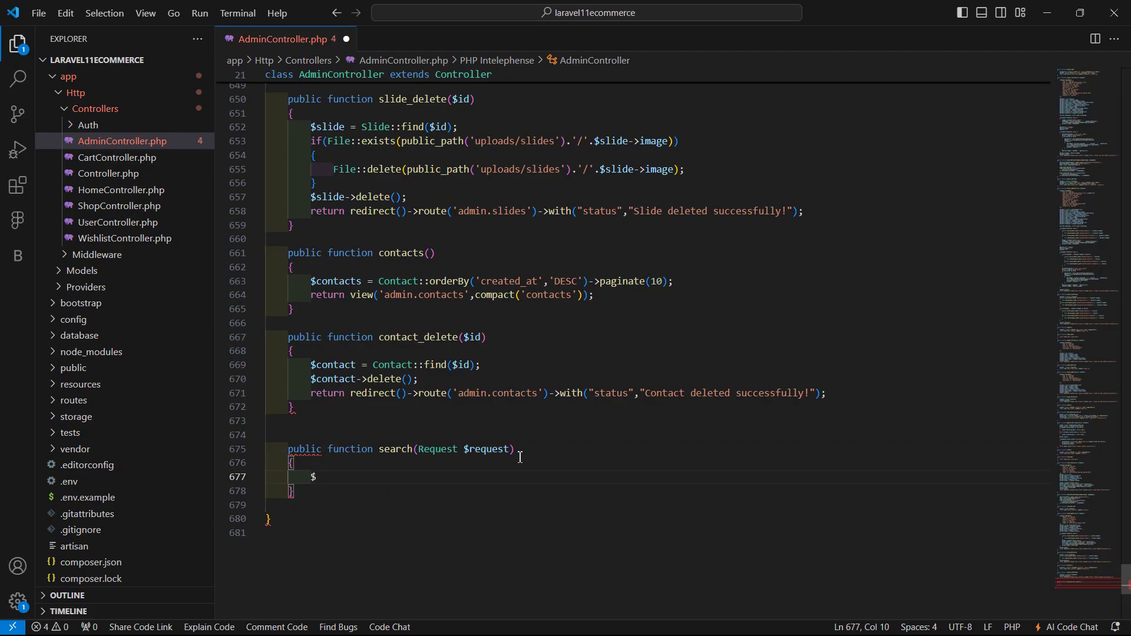
pyautogui.write('que')
pyautogui.write('ry = ')
pyautogui.write('$req')
pyautogui.write('ues')
pyautogui.write('t->inp')
pyautogui.write('ut()')
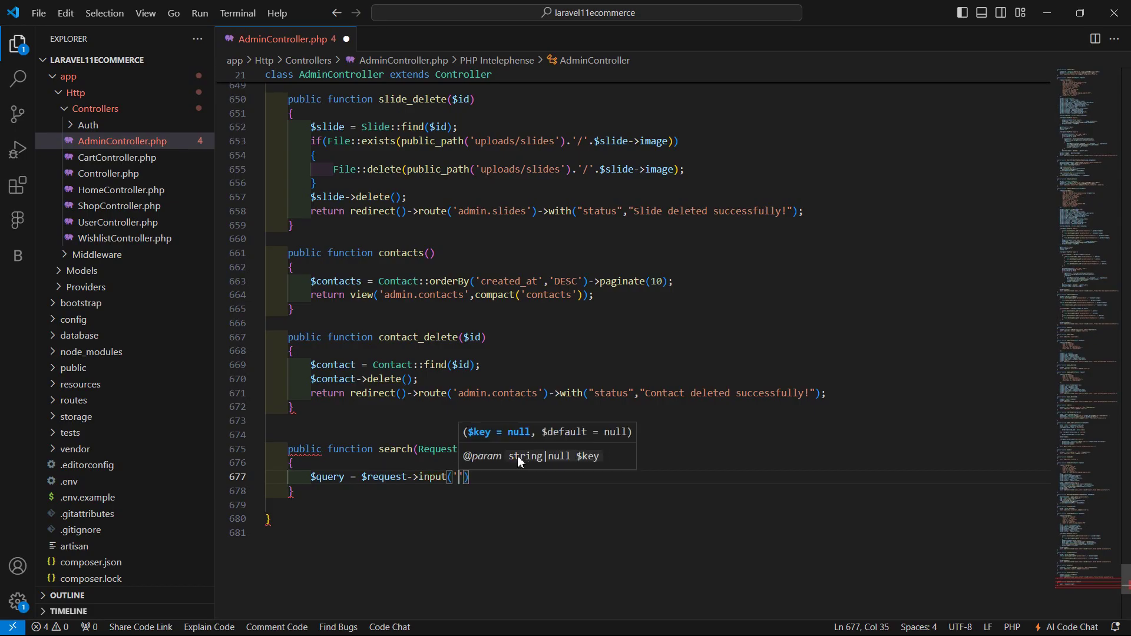
pyautogui.write("'que")
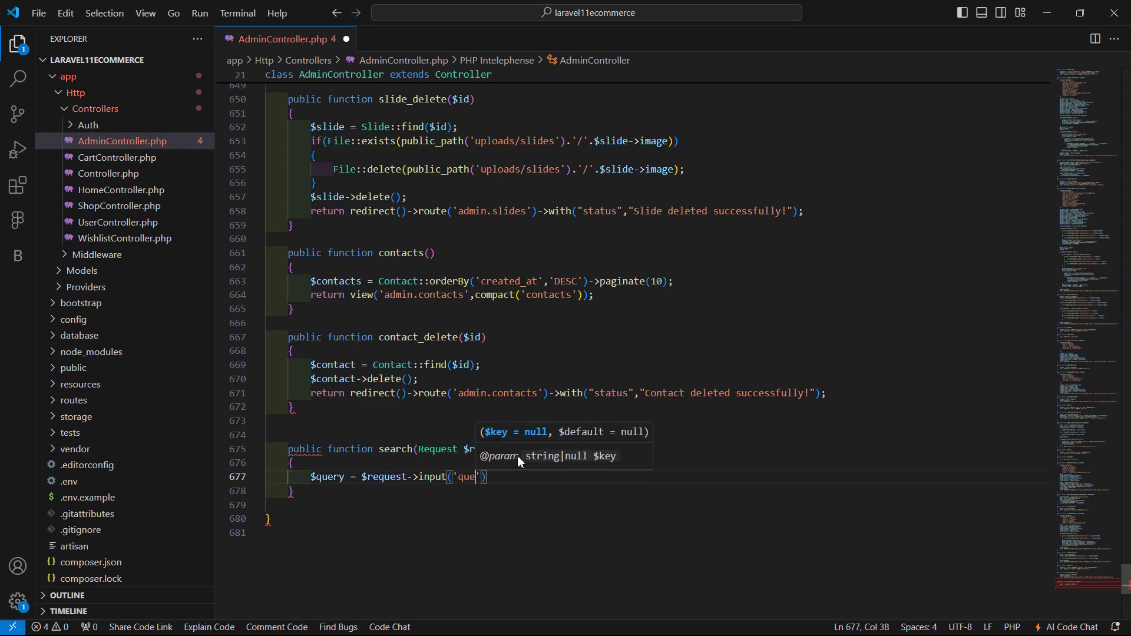
pyautogui.write("ry');")
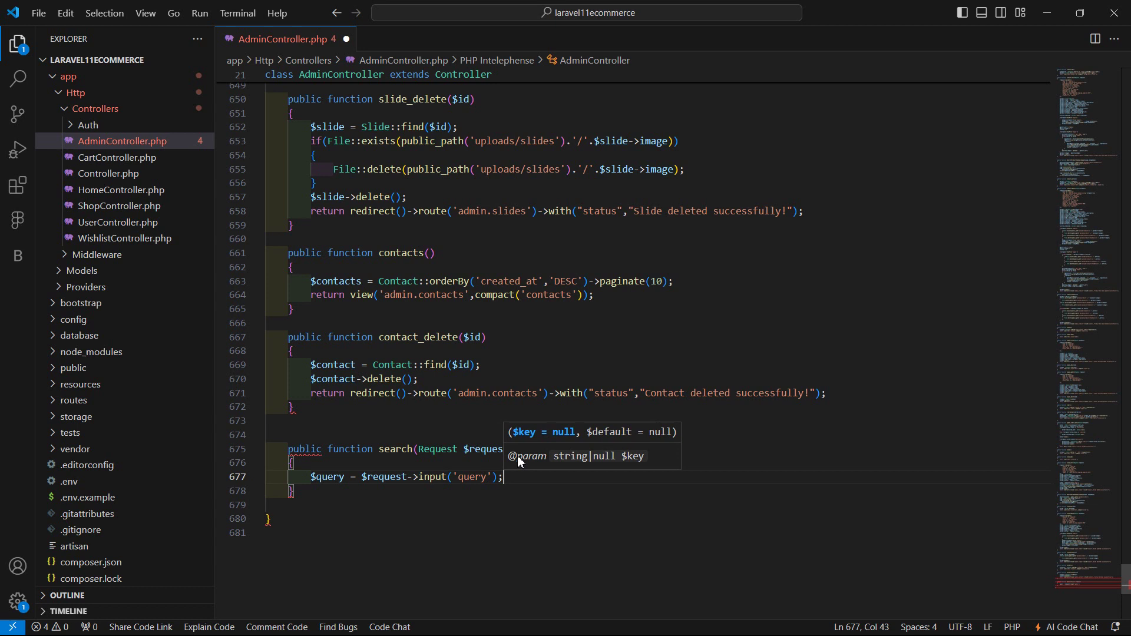
pyautogui.press('Return')
pyautogui.click(427, 537)
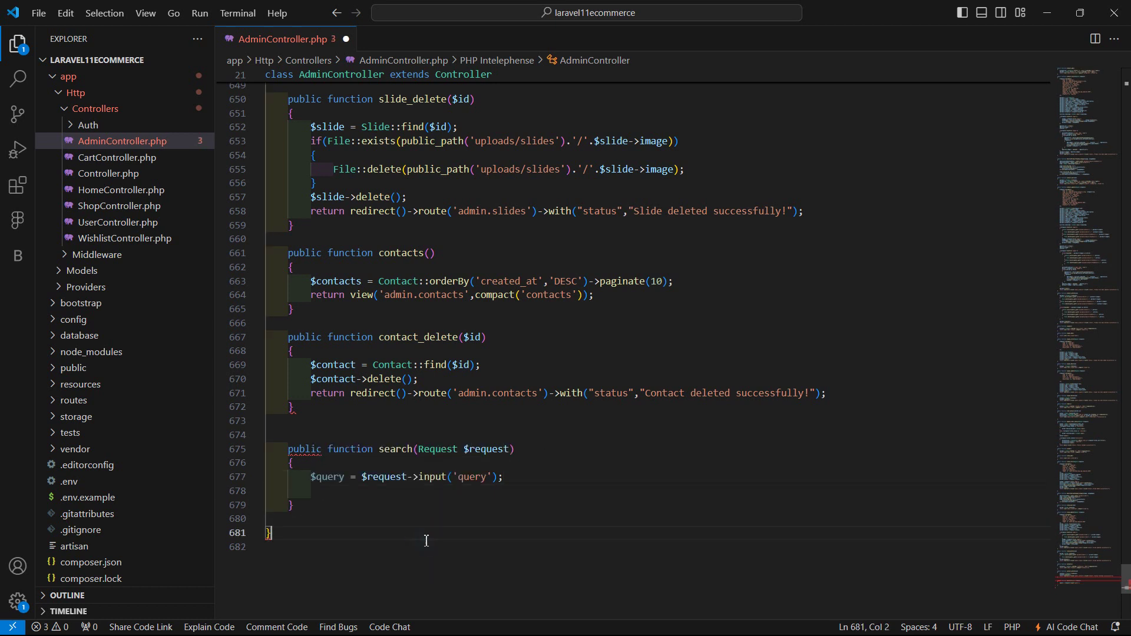
# - Save, then write $results = Product::where('name','LIKE',"%{$query}%")->get()->take(8); on line 678
pyautogui.hotkey('ctrl', 's')
pyautogui.click(327, 491)
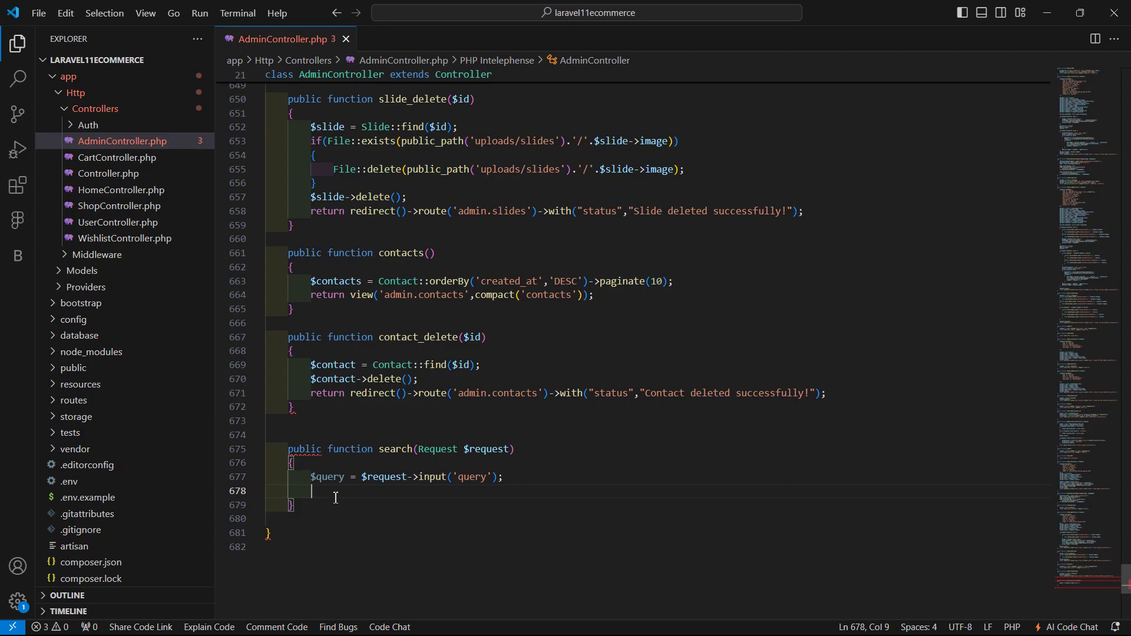
pyautogui.write('$ret')
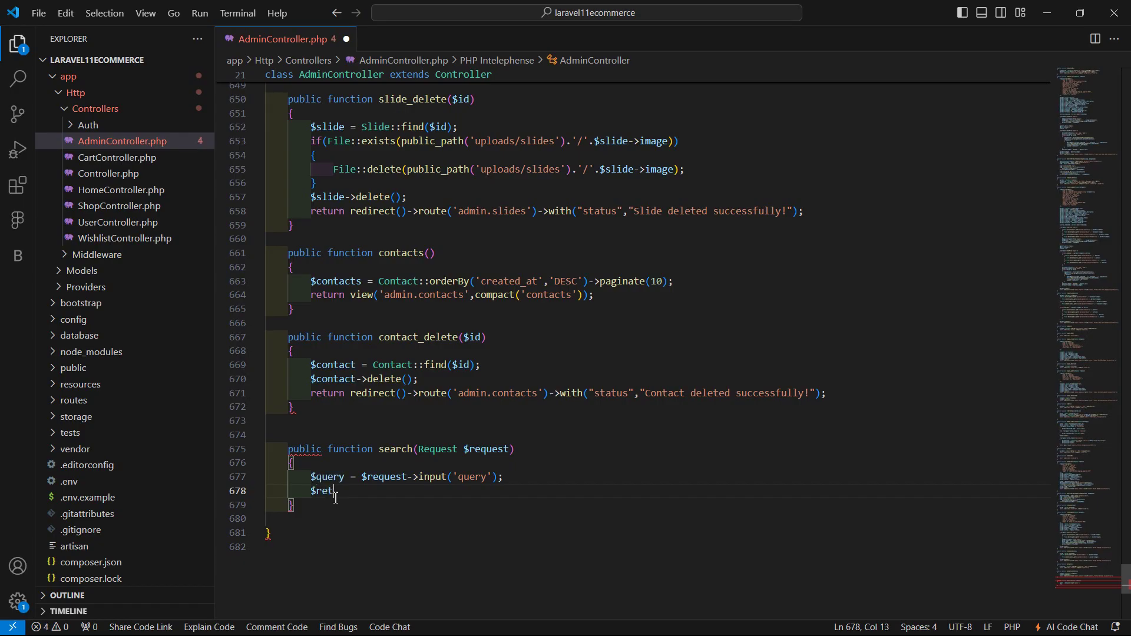
pyautogui.press('BackSpace')
pyautogui.write('sult')
pyautogui.press('BackSpace')
pyautogui.write('sts')
pyautogui.press('BackSpace')
pyautogui.press('BackSpace')
pyautogui.press('BackSpace')
pyautogui.write('ts')
pyautogui.write('= ')
pyautogui.write('Product:')
pyautogui.write(':where(')
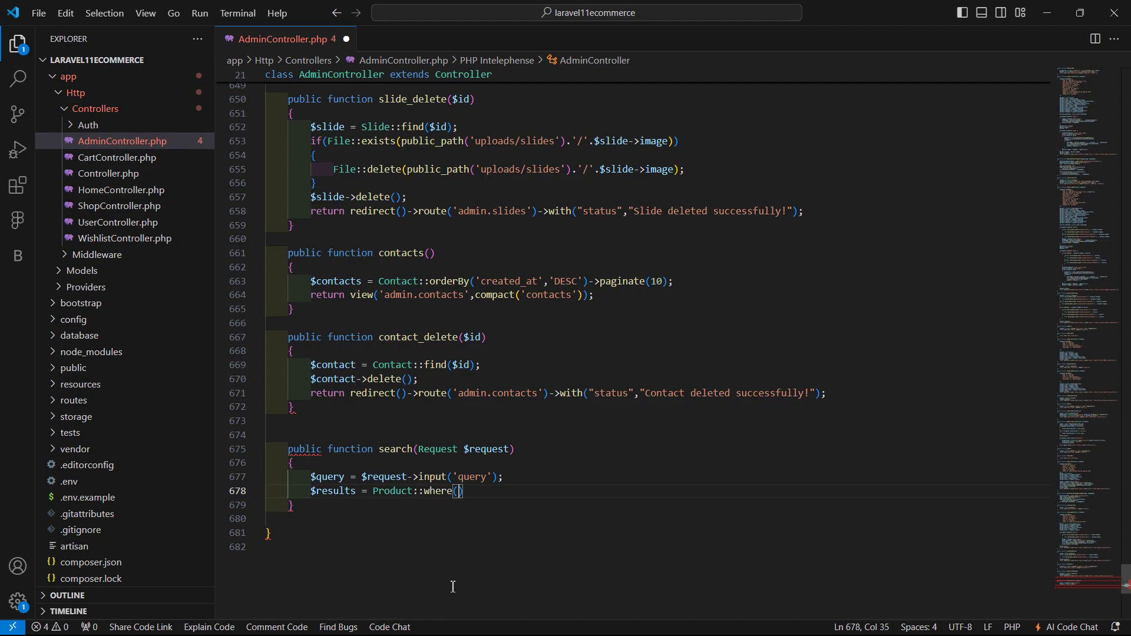
pyautogui.write("'")
pyautogui.write('name')
pyautogui.write(',')
pyautogui.write("''")
pyautogui.write('LI')
pyautogui.write('KE')
pyautogui.write(',"%{$}%')
pyautogui.write('""')
pyautogui.write('%%')
pyautogui.write('{')
pyautogui.write('}')
pyautogui.write('$')
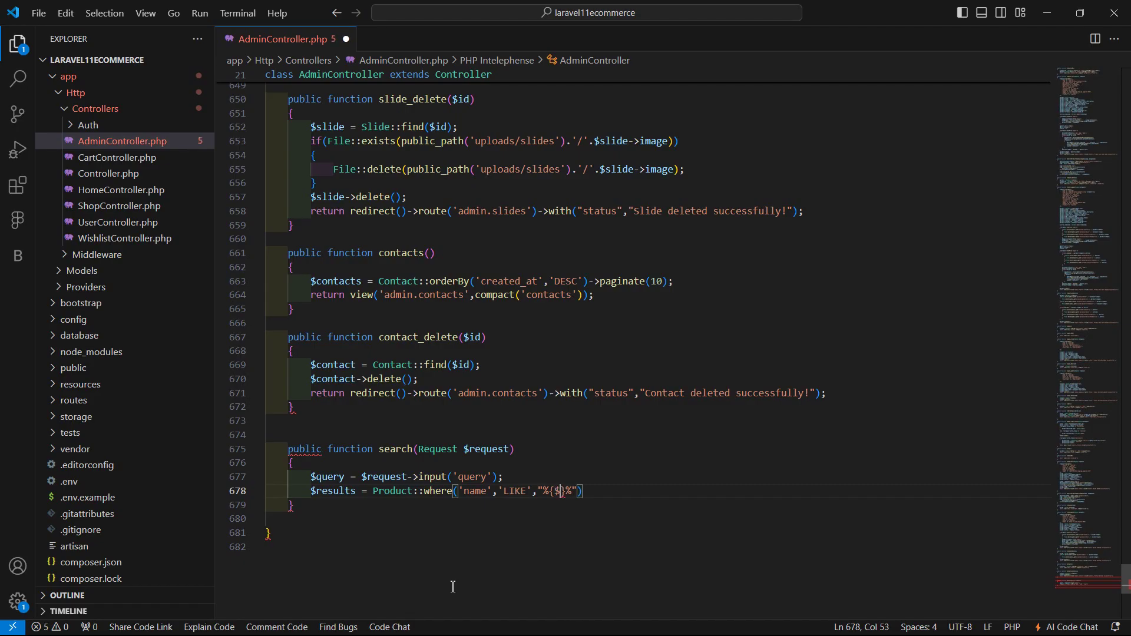
pyautogui.doubleClick(340, 475)
pyautogui.click(562, 492)
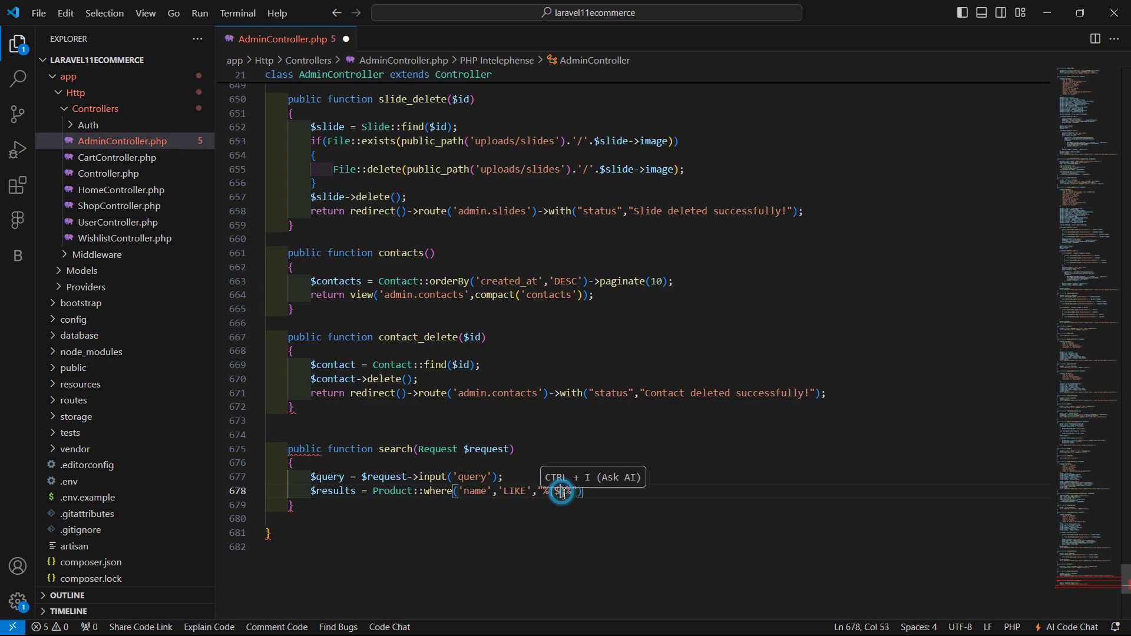
pyautogui.write('query')
pyautogui.click(644, 493)
pyautogui.write('-')
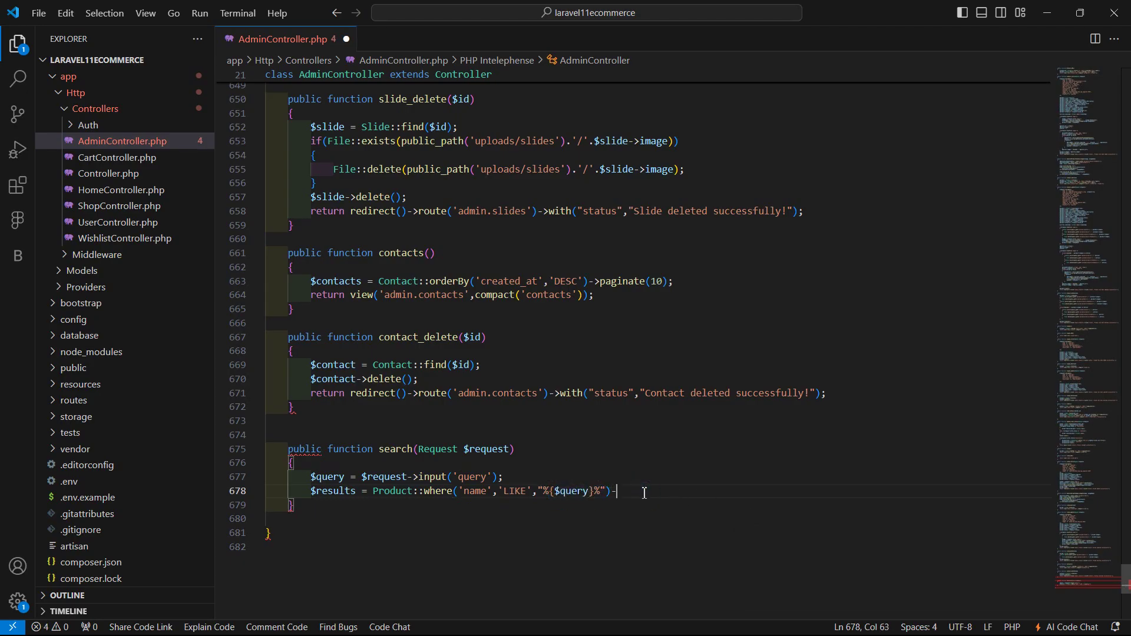
pyautogui.write('>get()')
pyautogui.write('->take')
pyautogui.write('()')
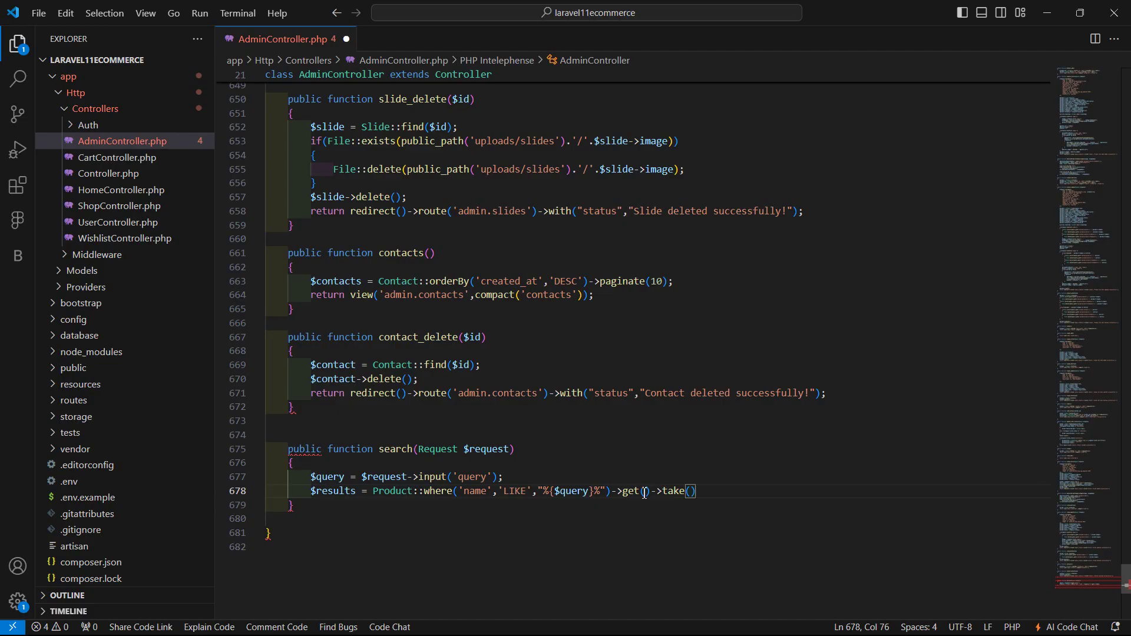
pyautogui.write('8')
pyautogui.write(';')
# - Add a return statement passing $results to json(), ending with a semicolon
pyautogui.press('Return')
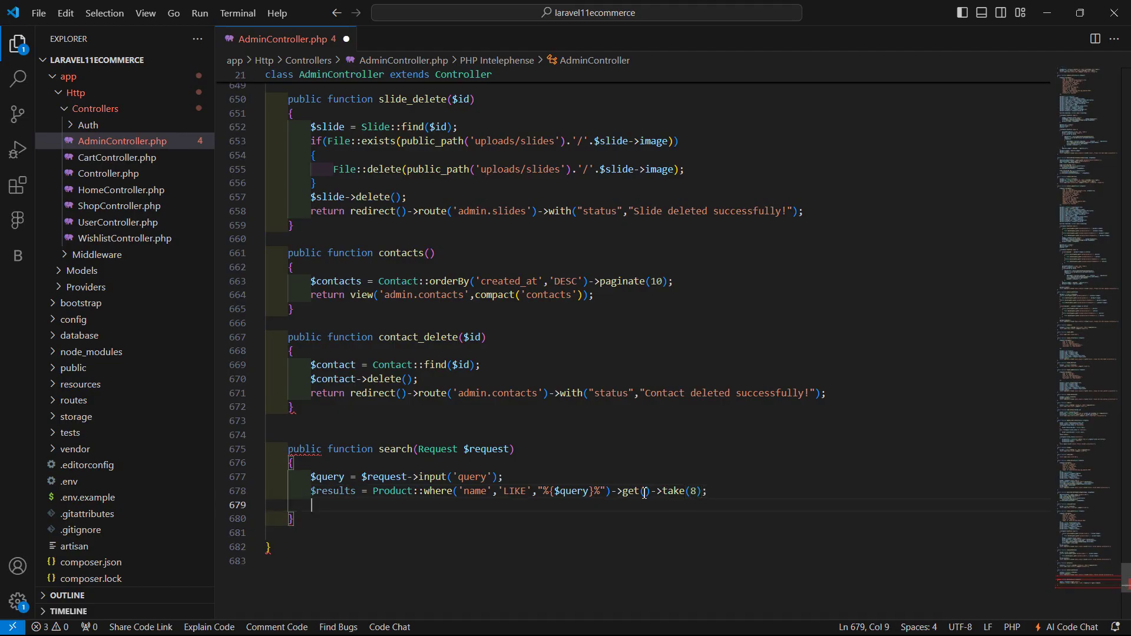
pyautogui.write('return ')
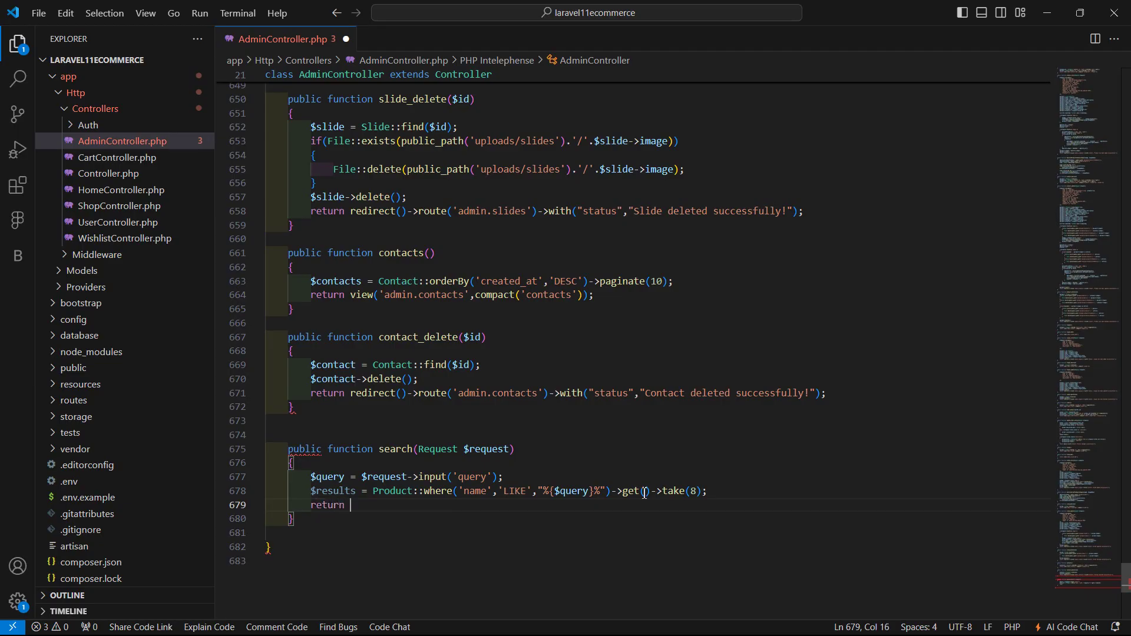
pyautogui.write('res')
pyautogui.write('ponse')
pyautogui.write('()->jso')
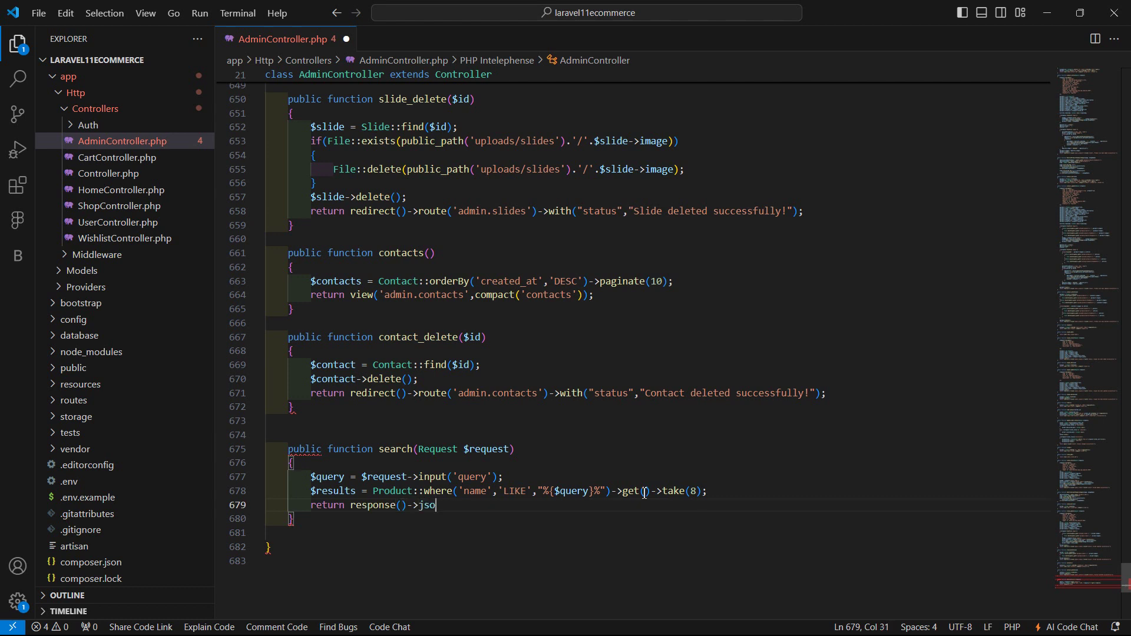
pyautogui.write('n()')
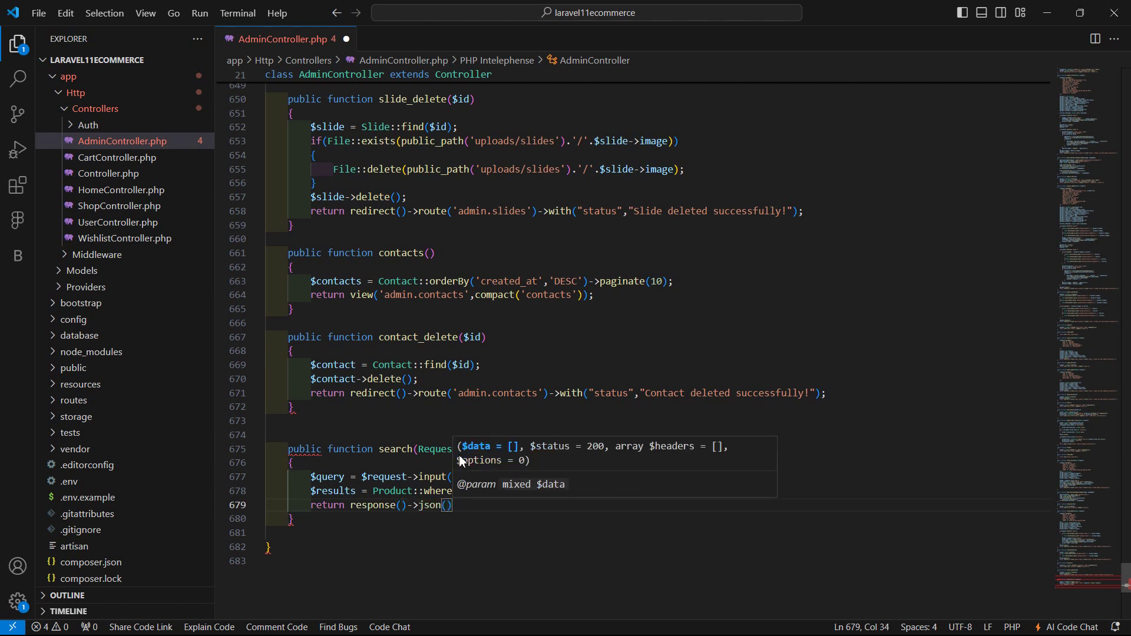
pyautogui.press('Escape')
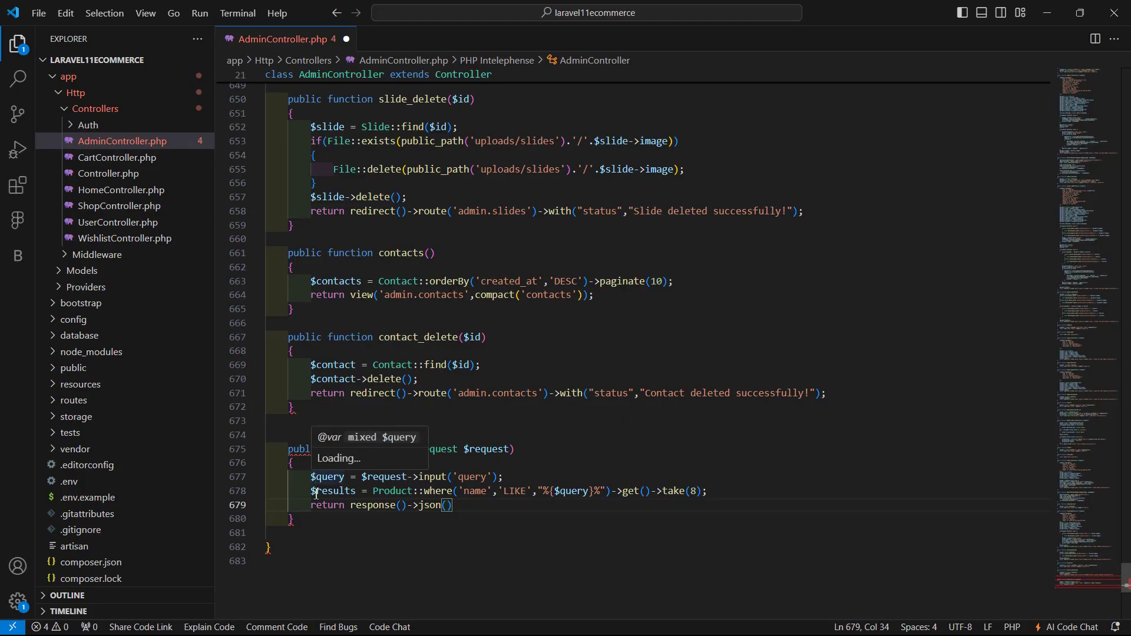
pyautogui.doubleClick(324, 491)
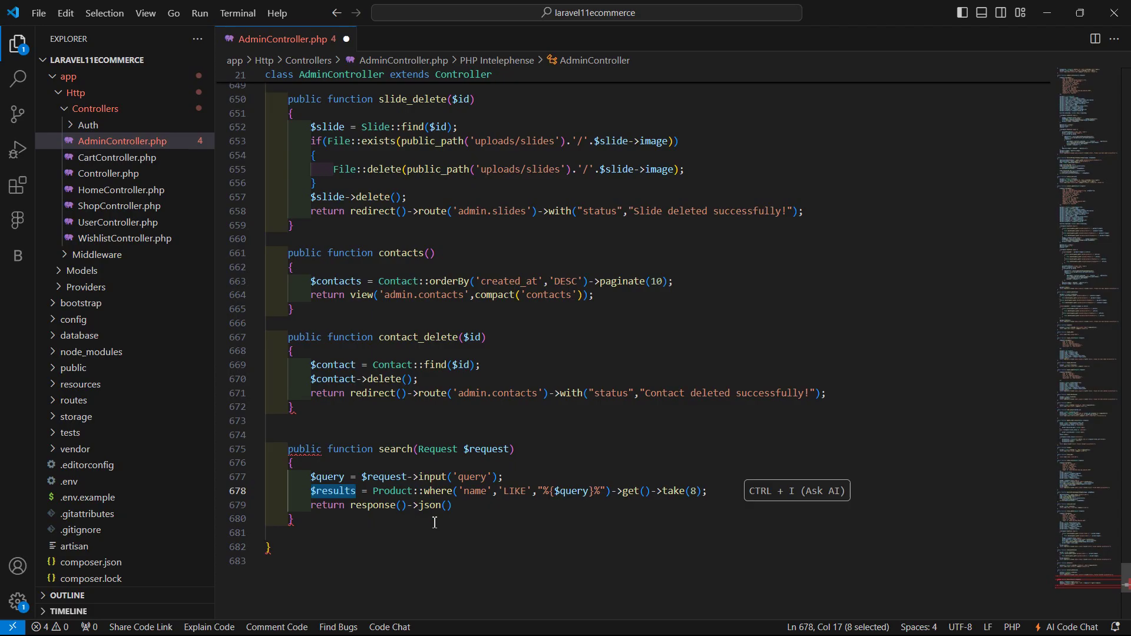
pyautogui.hotkey('ctrl', 'c')
pyautogui.click(447, 505)
pyautogui.hotkey('ctrl', 'v')
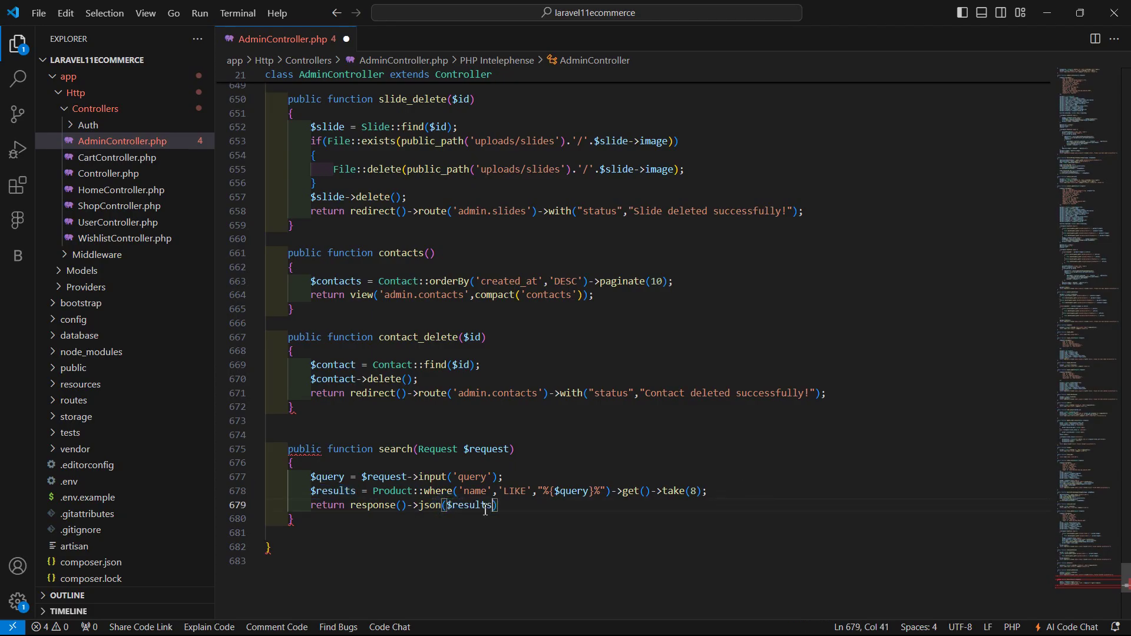
pyautogui.press('End')
pyautogui.write(';')
# - Remove the extra blank line above the search method and save AdminController.php
pyautogui.click(748, 433)
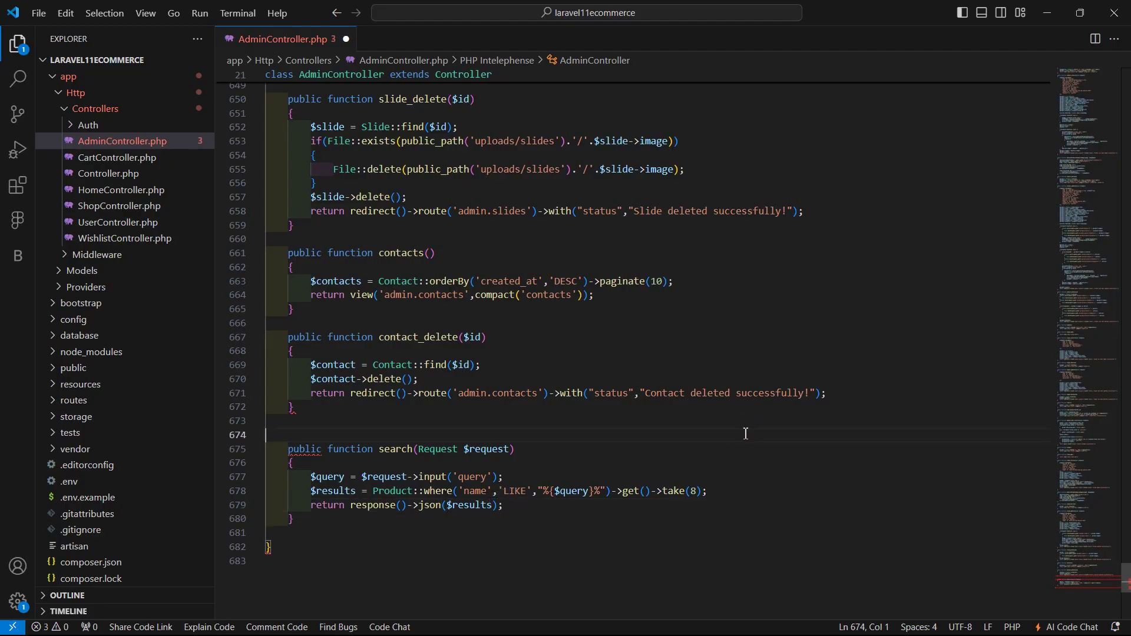
pyautogui.scroll(-2, 731, 432)
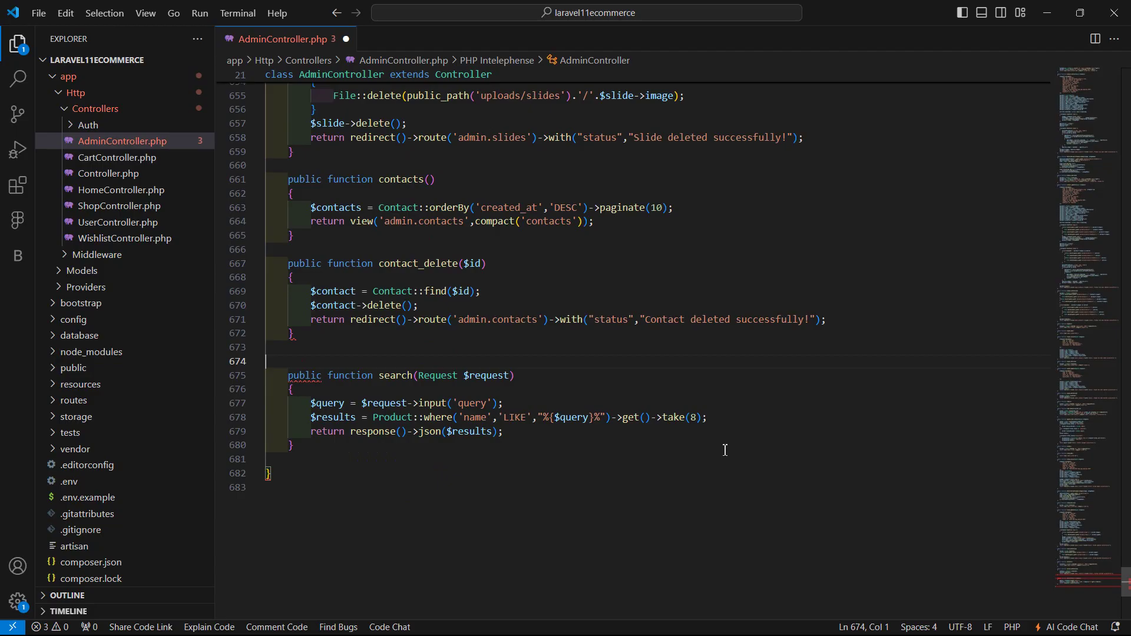
pyautogui.doubleClick(408, 376)
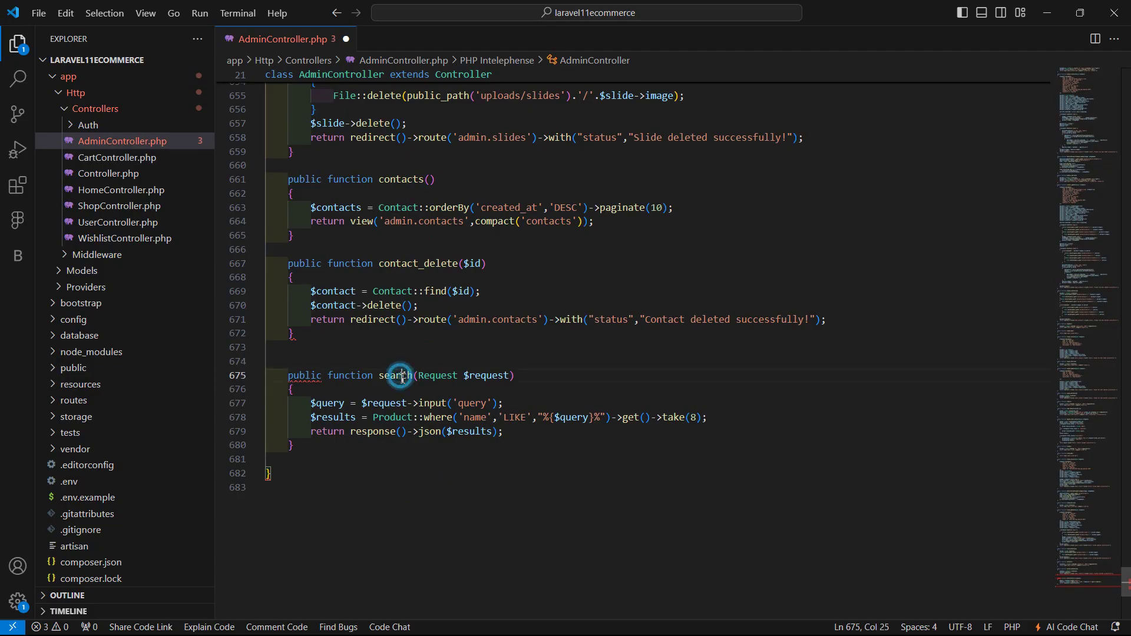
pyautogui.click(642, 375)
pyautogui.click(630, 357)
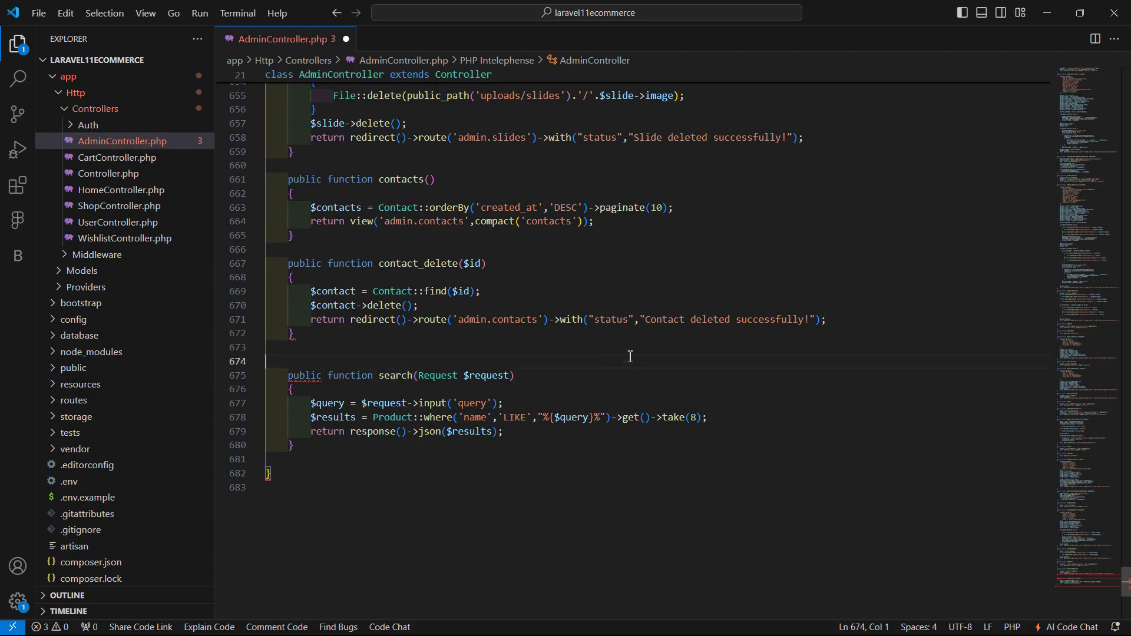
pyautogui.hotkey('ctrl', 's')
pyautogui.scroll(-2, 341, 253)
pyautogui.press('BackSpace')
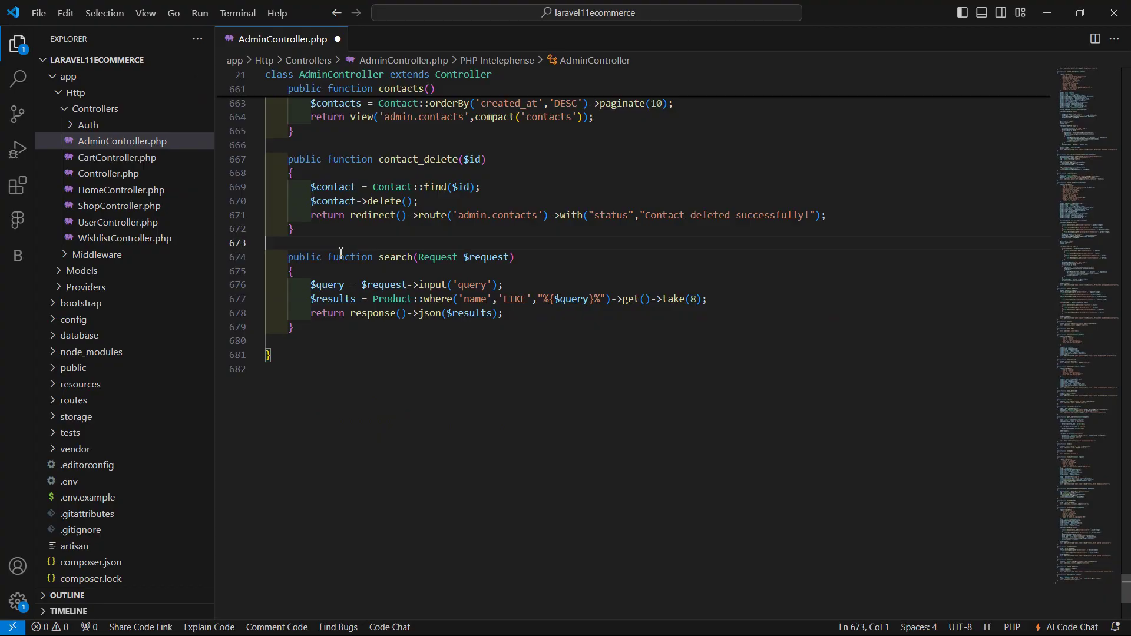
# - Save the controller and open routes/web.php after the last admin group route
pyautogui.hotkey('ctrl', 's')
pyautogui.click(451, 368)
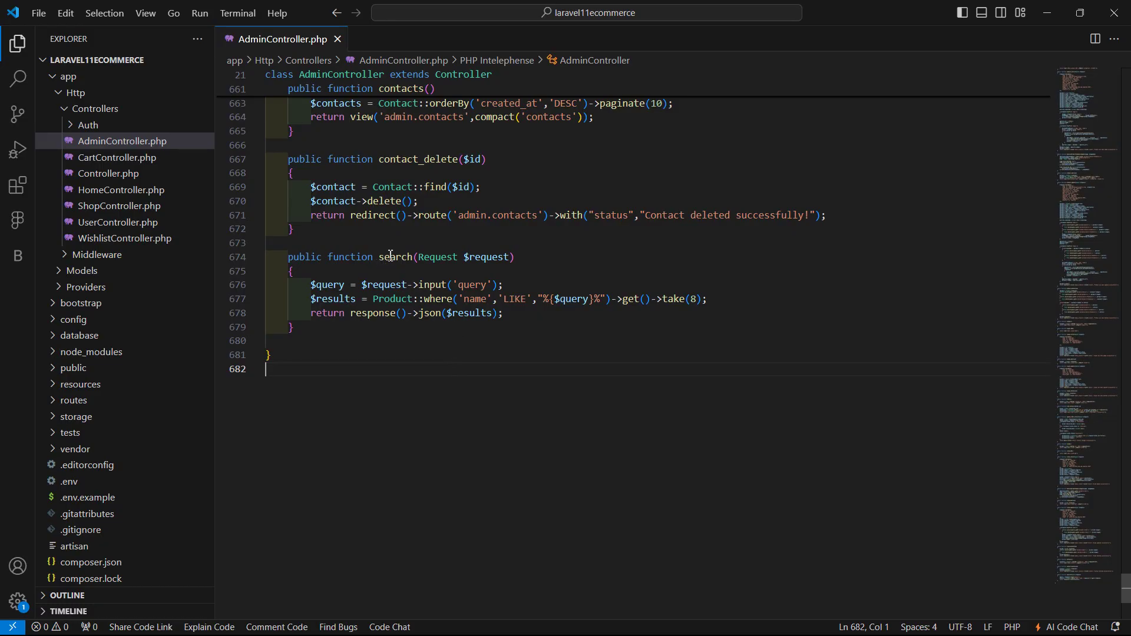
pyautogui.moveTo(124, 353)
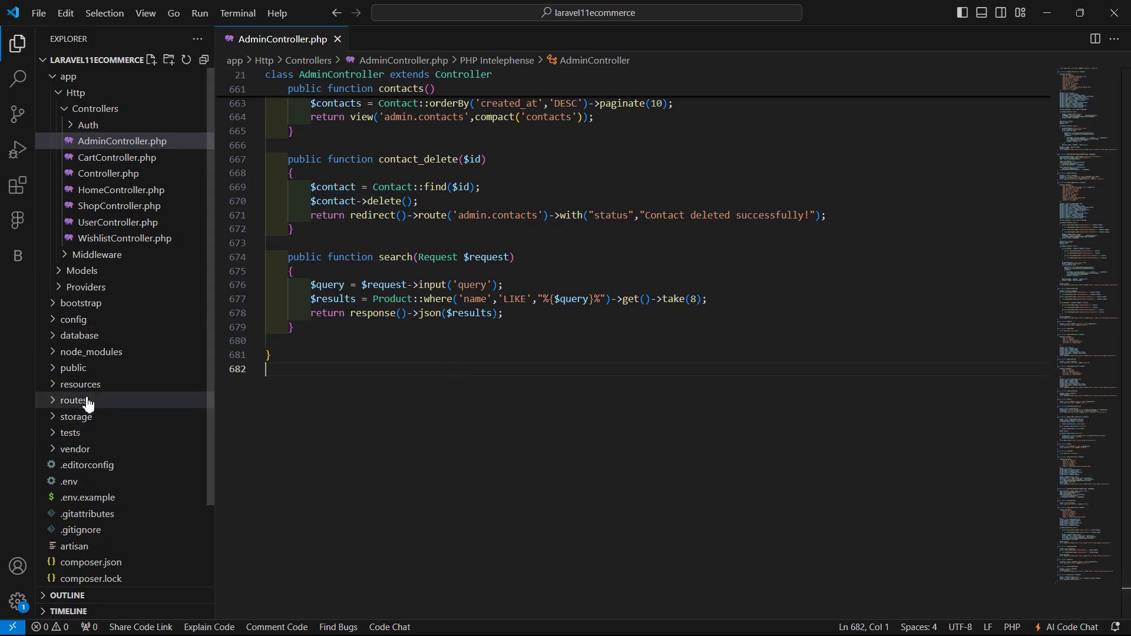
pyautogui.click(74, 403)
pyautogui.click(84, 433)
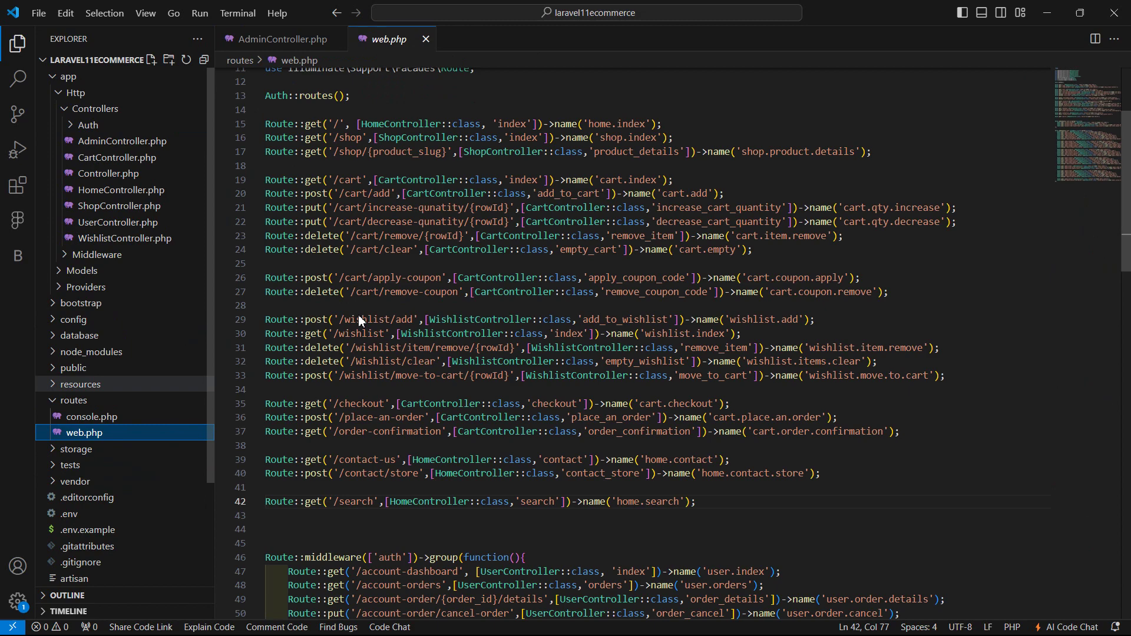
pyautogui.scroll(-10, 650, 389)
pyautogui.scroll(-4, 649, 388)
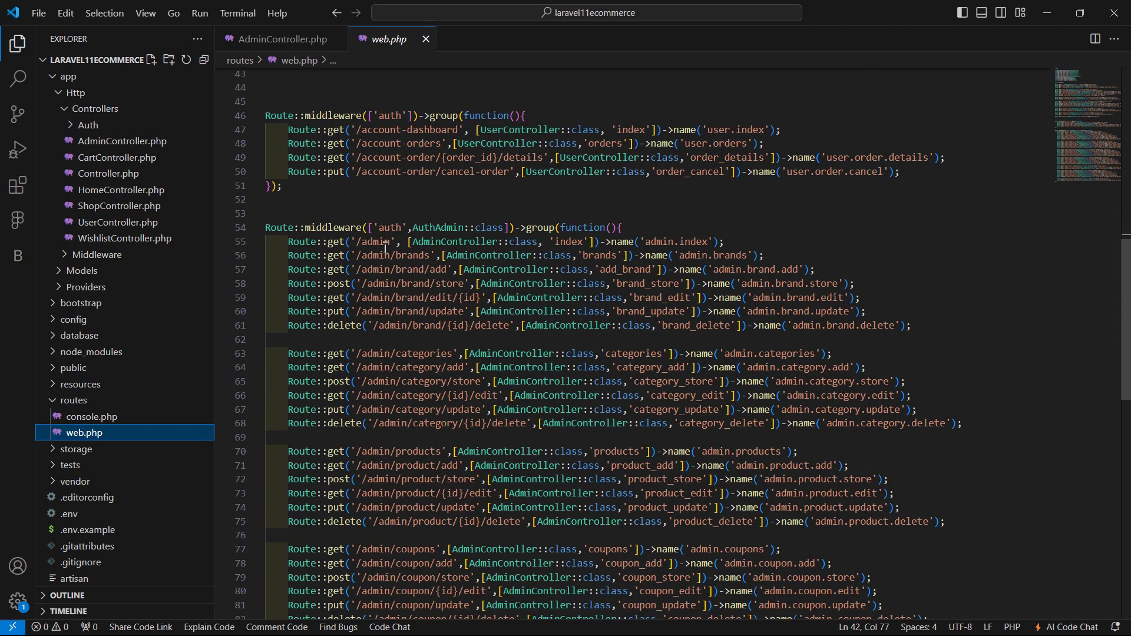
pyautogui.scroll(-1, 575, 397)
pyautogui.scroll(-3, 498, 410)
pyautogui.scroll(-3, 497, 411)
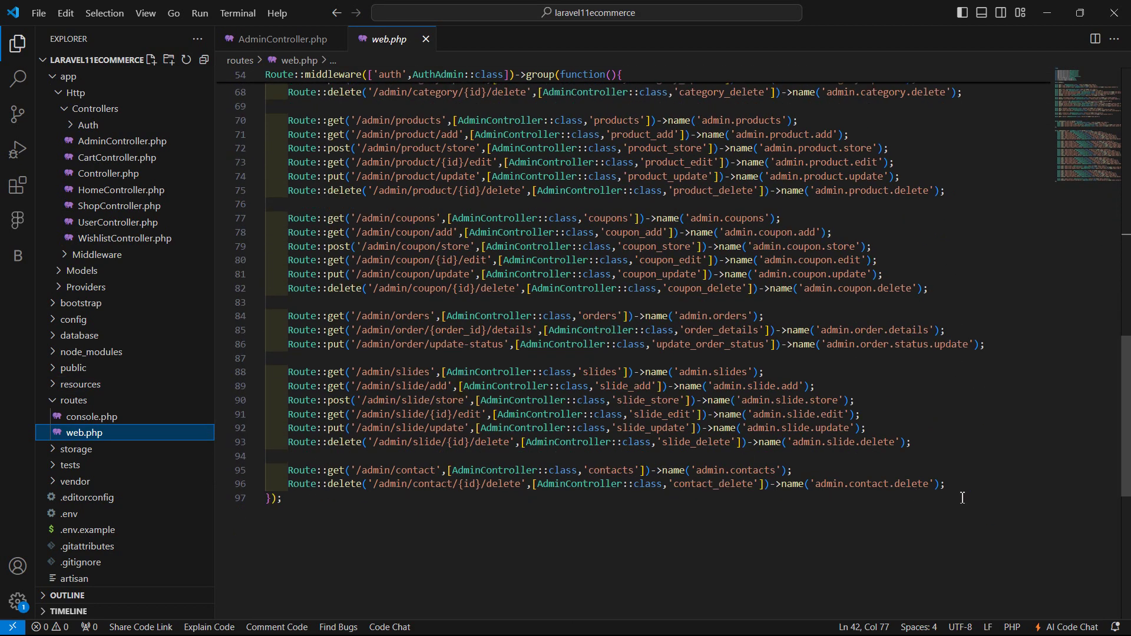
pyautogui.click(977, 485)
# - Add Route::get('/admin/search',[AdminController::class,'search'])->name('admin.search'); and save web.php
pyautogui.press('Return')
pyautogui.press('Return')
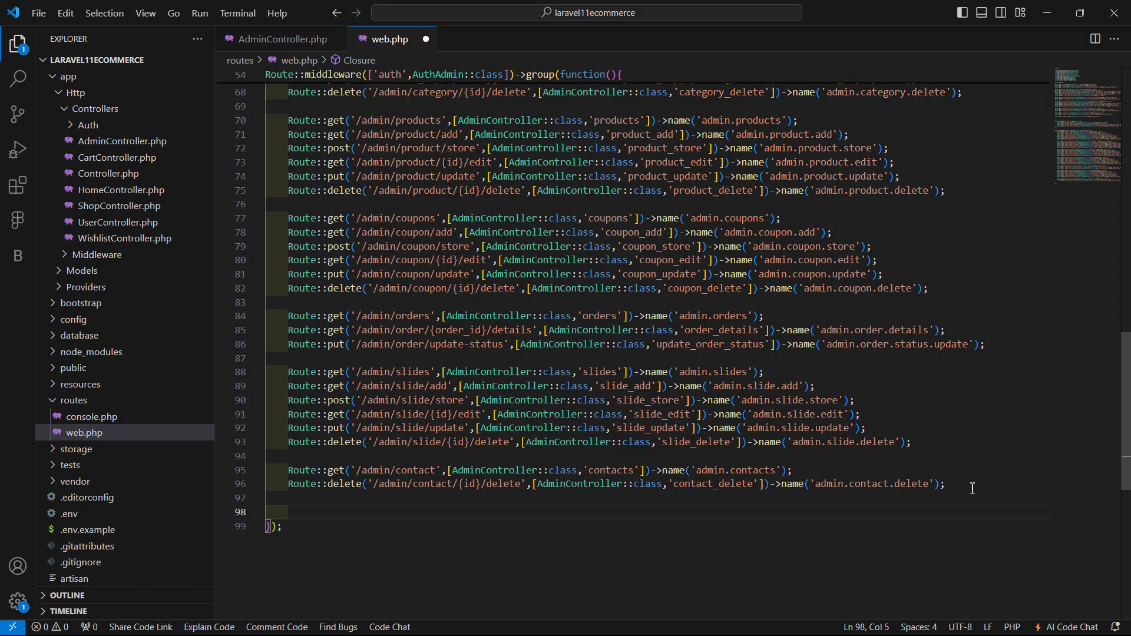
pyautogui.write('R')
pyautogui.write('oute::get')
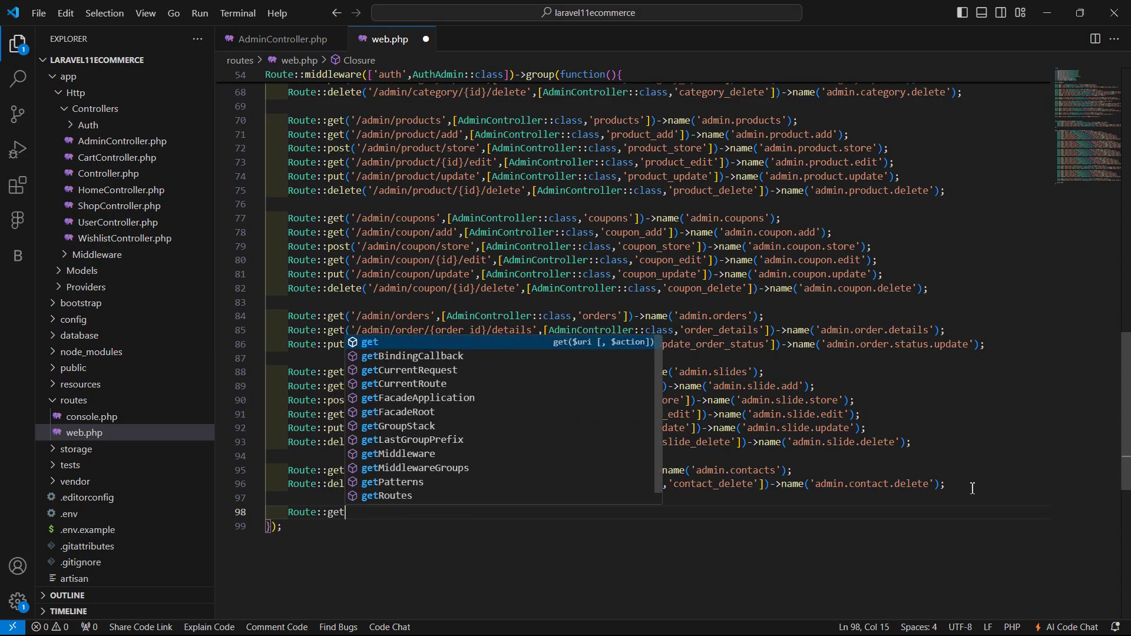
pyautogui.write("('")
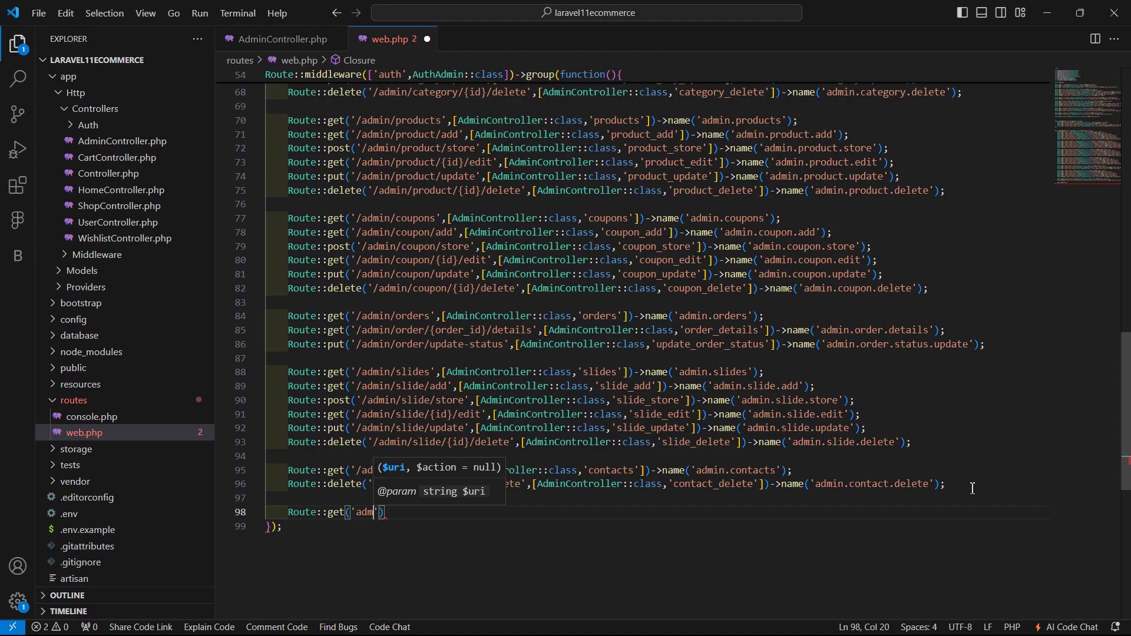
pyautogui.write('/admin')
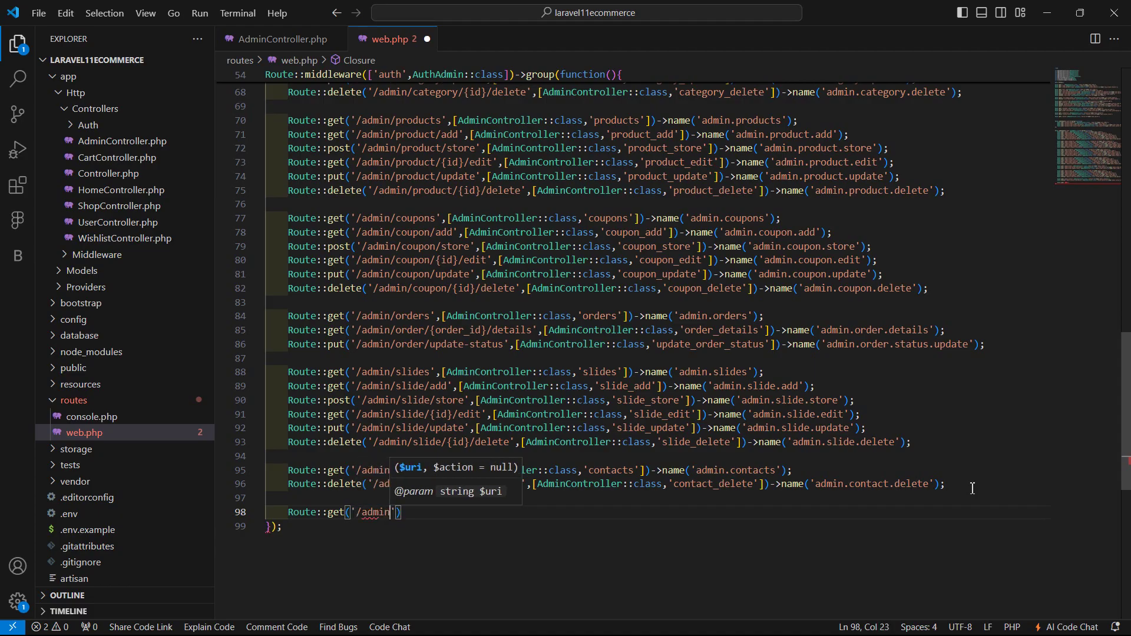
pyautogui.write('/searc')
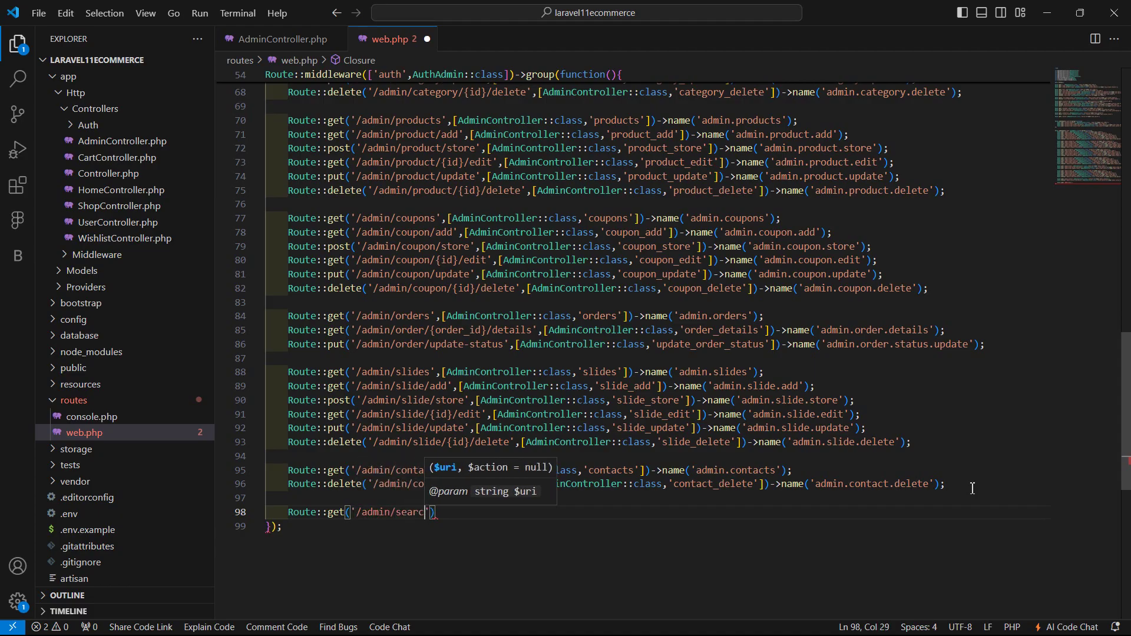
pyautogui.write("h',")
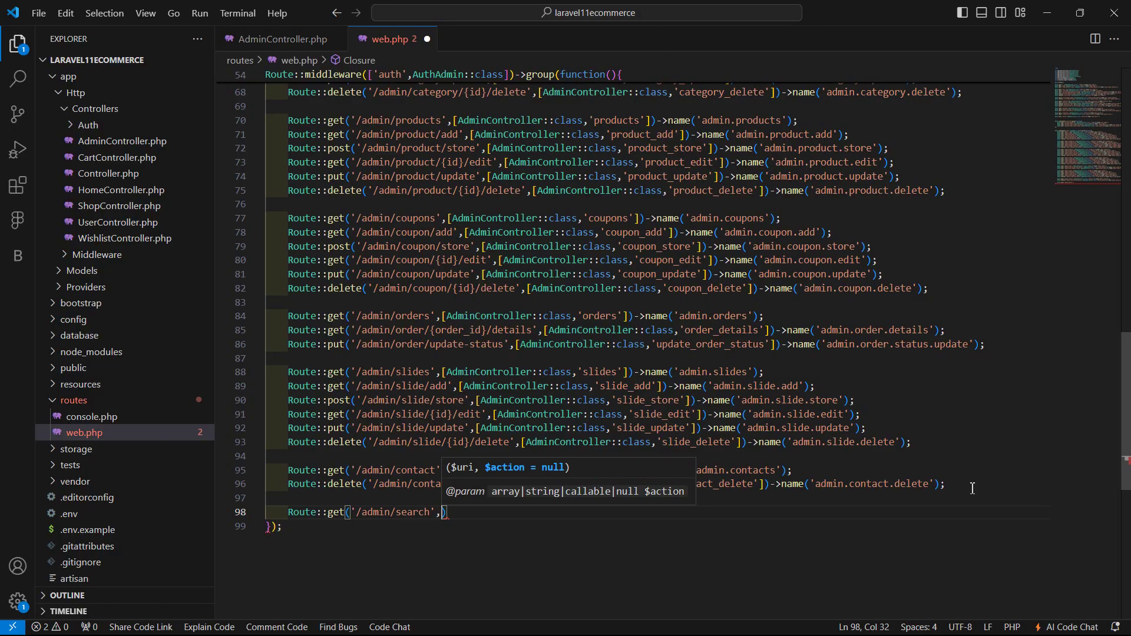
pyautogui.write('[Admin')
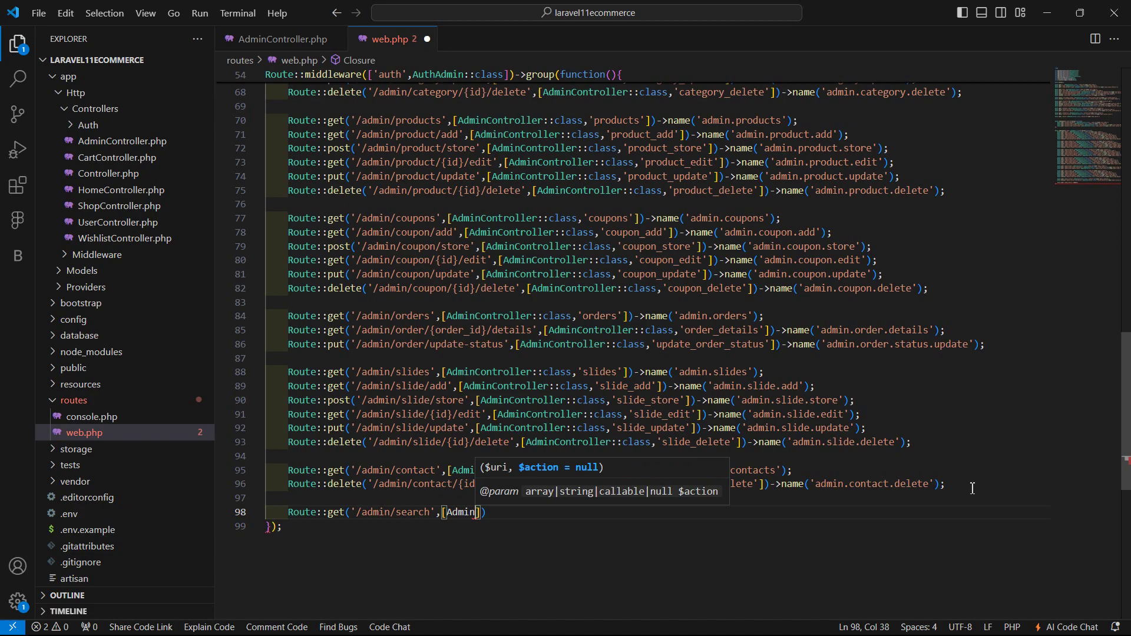
pyautogui.write('Controller')
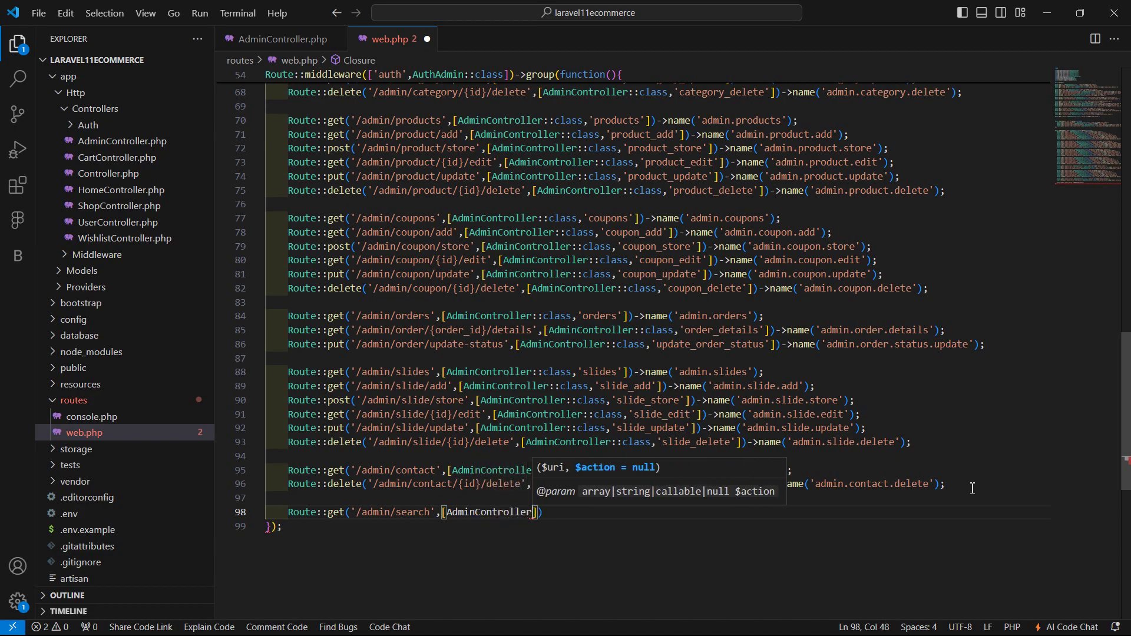
pyautogui.write('::class')
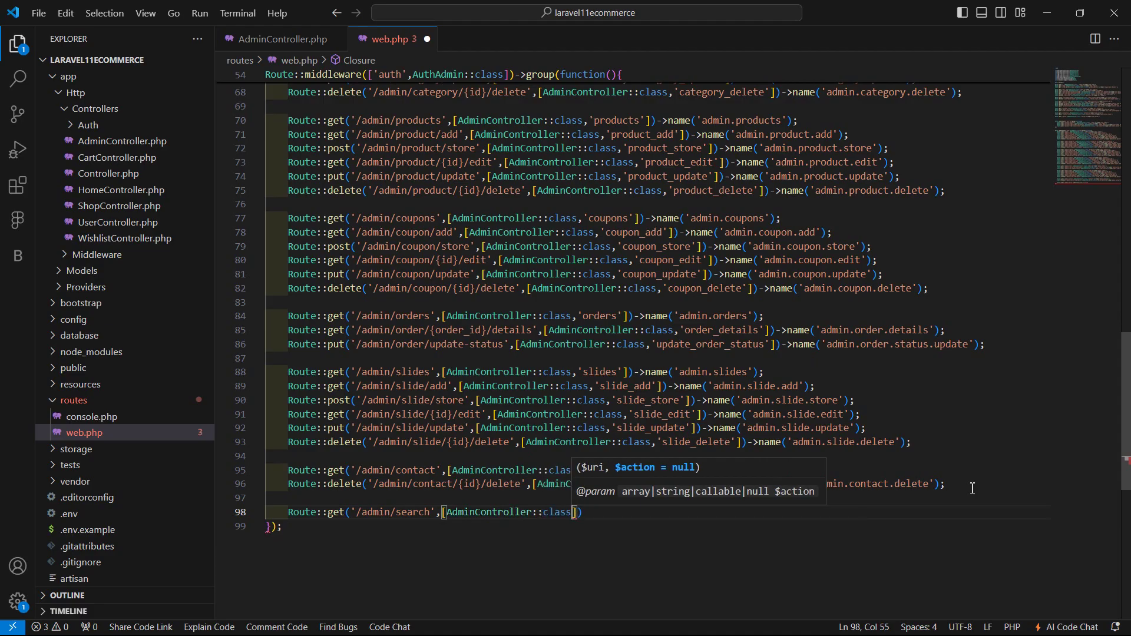
pyautogui.write(",'")
pyautogui.press('Escape')
pyautogui.write('s')
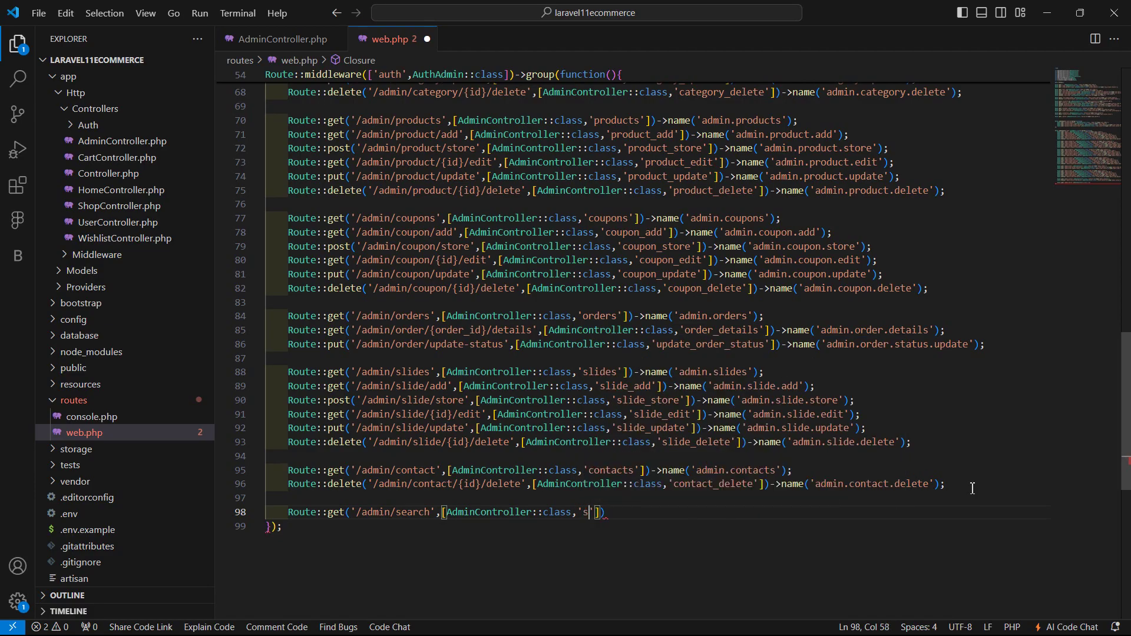
pyautogui.write('earch')
pyautogui.press('Right')
pyautogui.press('Right')
pyautogui.press('Right')
pyautogui.write('-')
pyautogui.write('>name(')
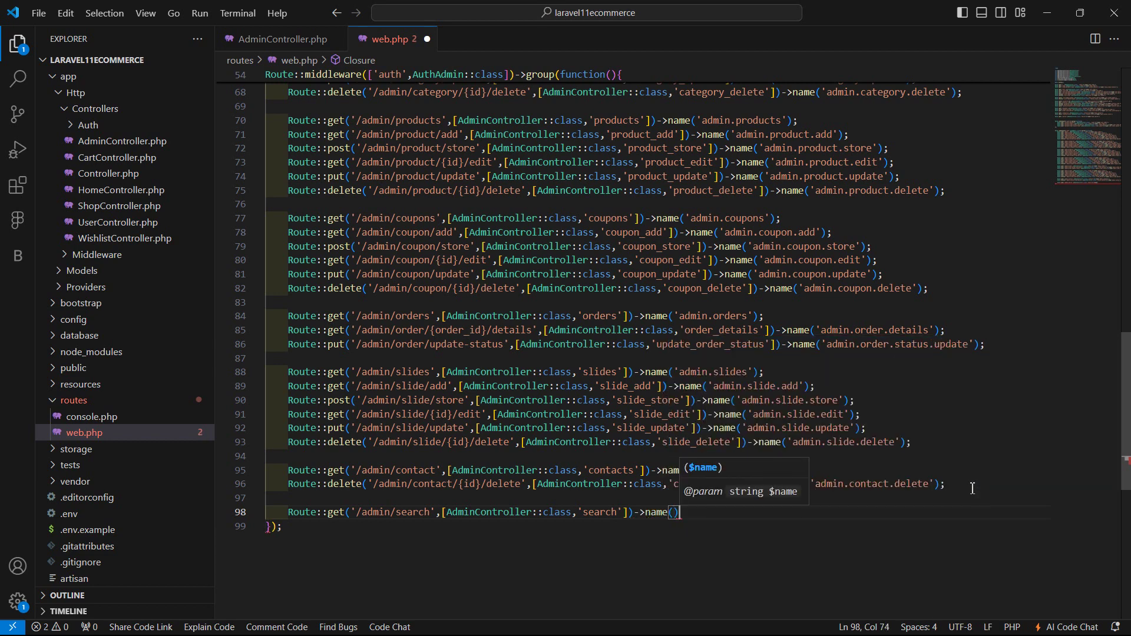
pyautogui.write(');')
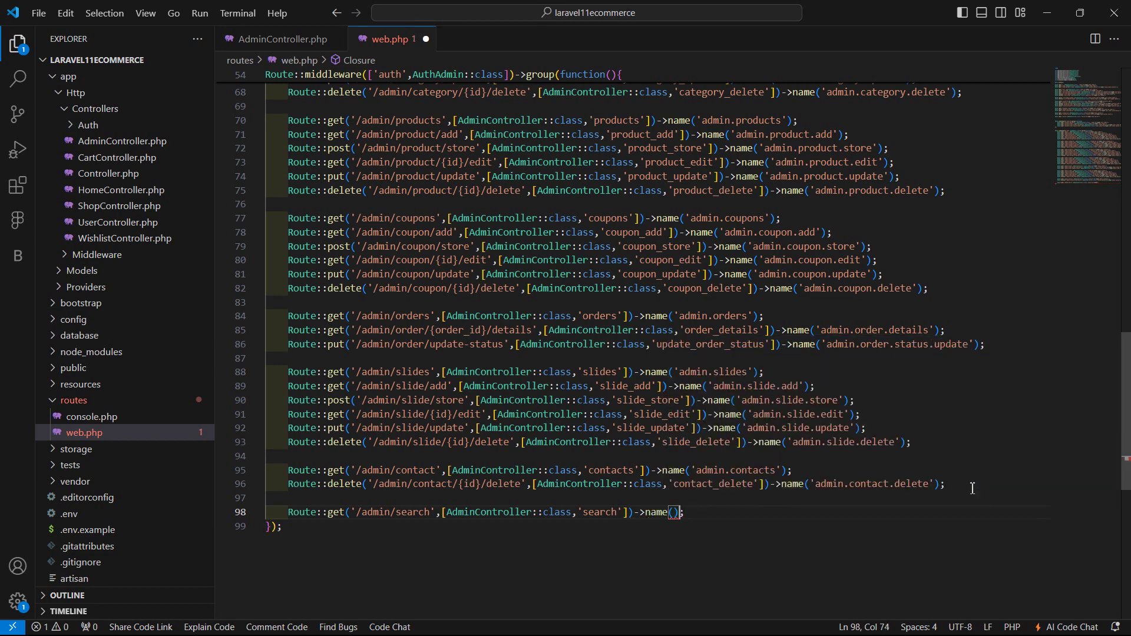
pyautogui.write("'")
pyautogui.write('admi')
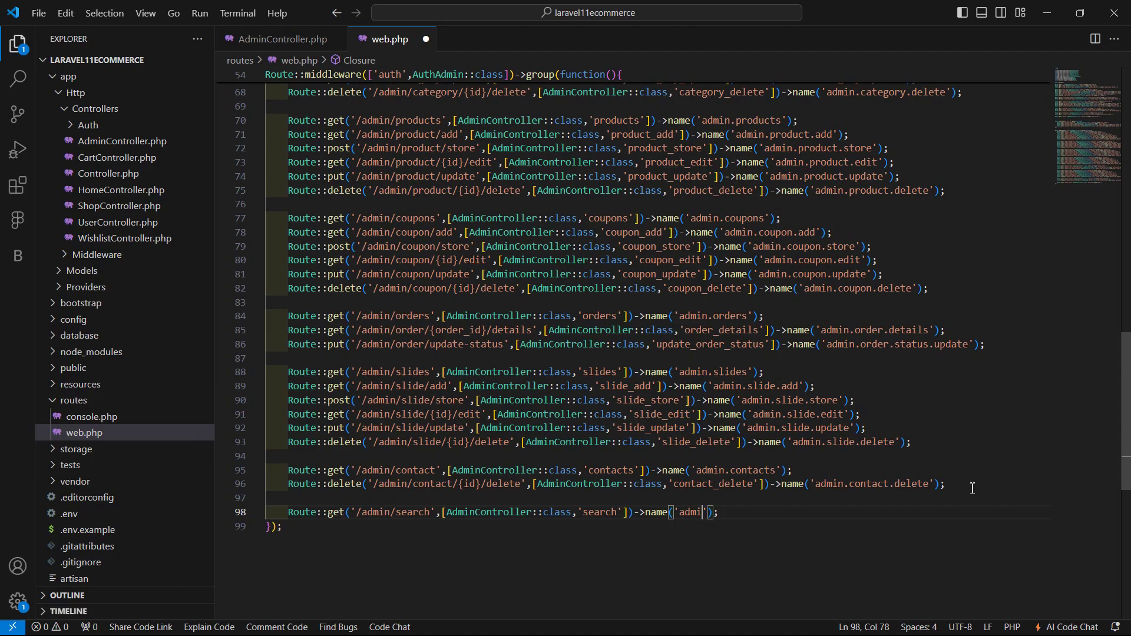
pyautogui.write('n.search')
pyautogui.press('End')
pyautogui.hotkey('ctrl', 's')
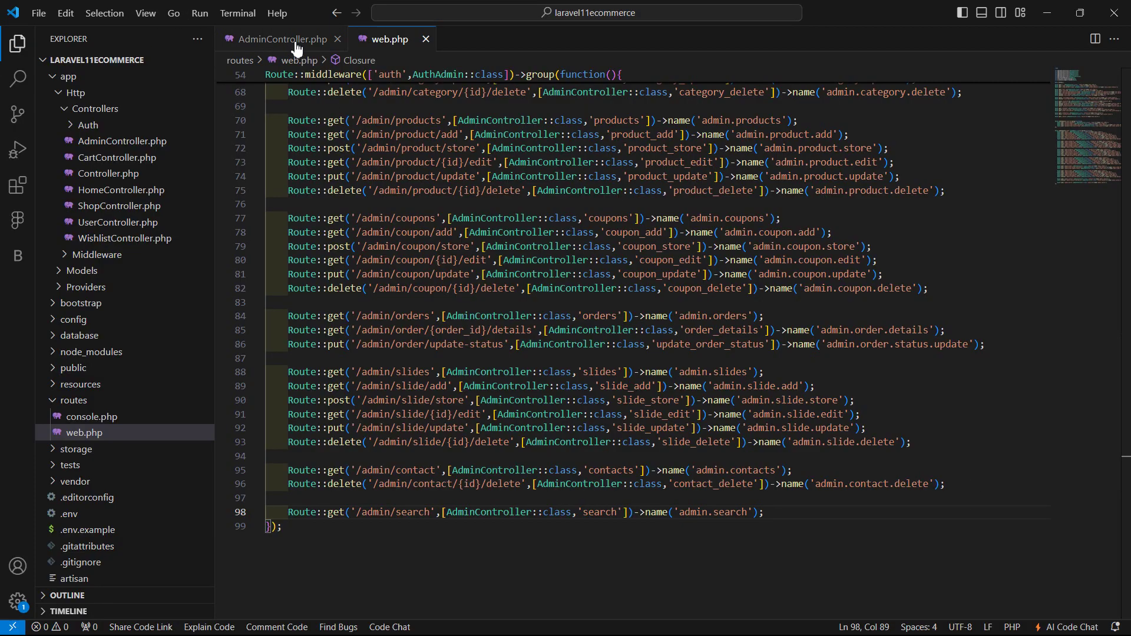
# - Review the new search method, then open resources/views/layouts/admin.blade.php at the header markup
pyautogui.click(311, 39)
pyautogui.click(533, 422)
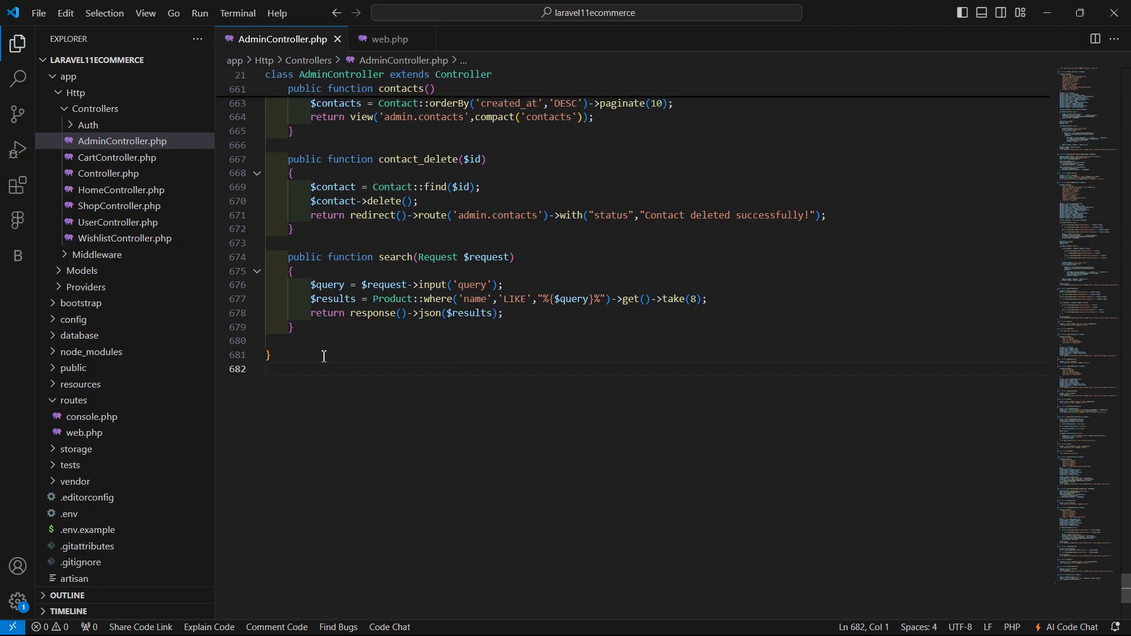
pyautogui.scroll(-3, 121, 397)
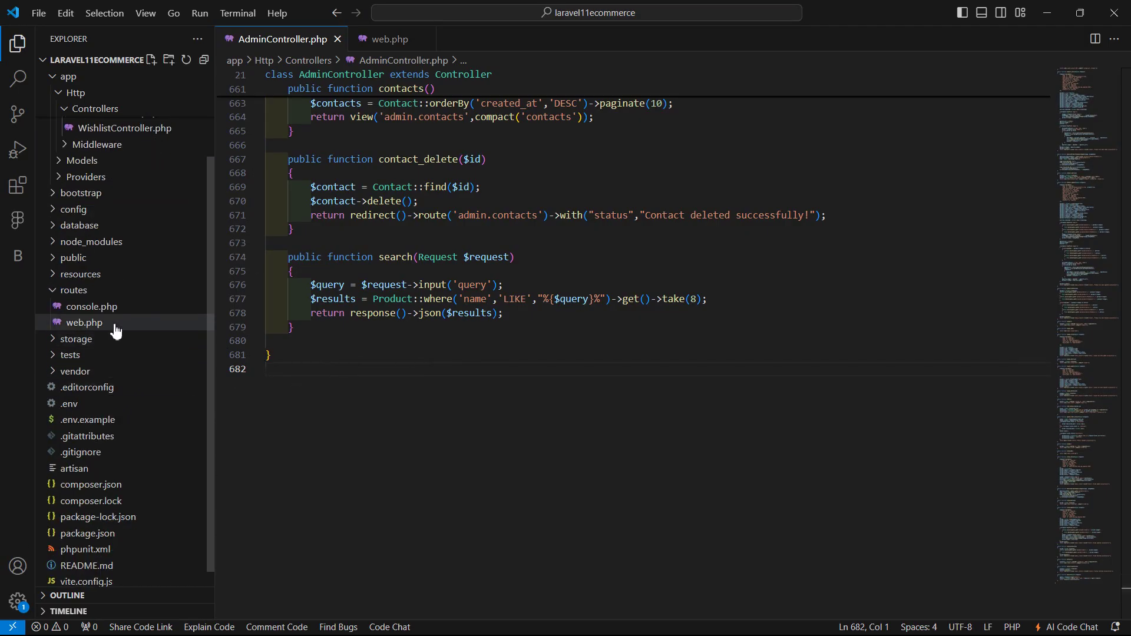
pyautogui.click(87, 276)
pyautogui.click(79, 339)
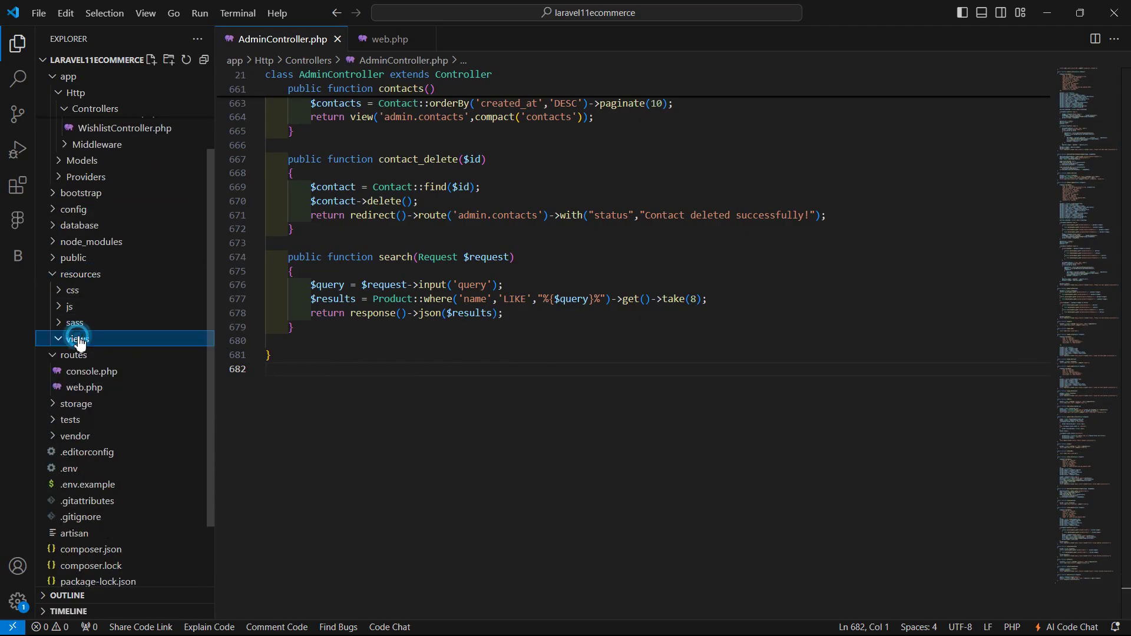
pyautogui.click(87, 390)
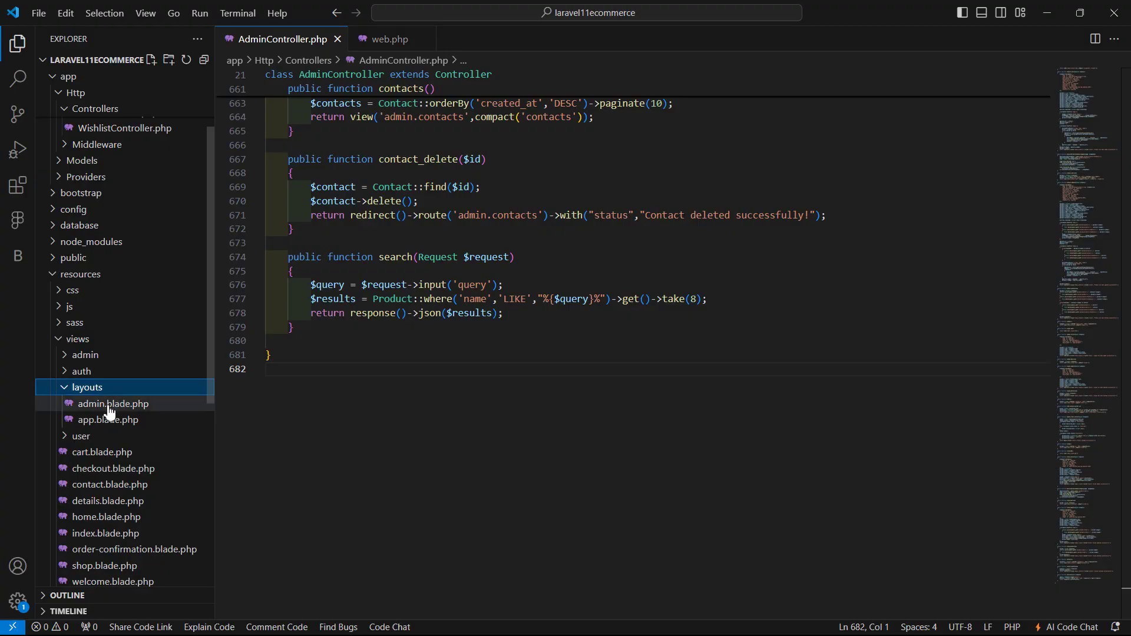
pyautogui.click(116, 407)
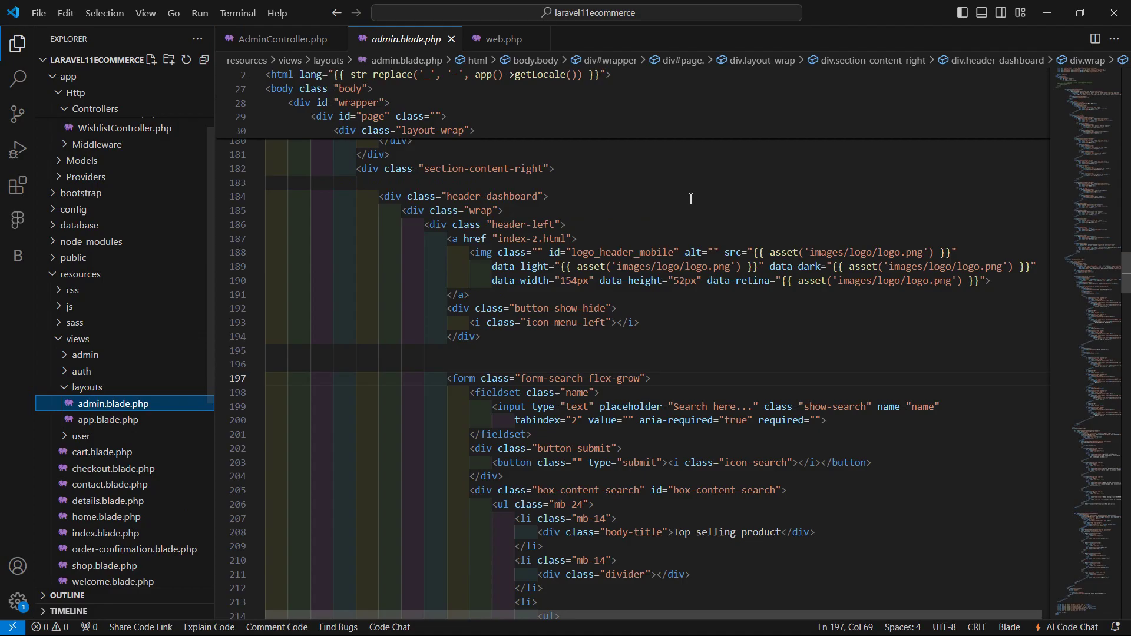
pyautogui.click(688, 195)
pyautogui.scroll(5, 691, 176)
pyautogui.scroll(-4, 681, 221)
pyautogui.scroll(2, 684, 253)
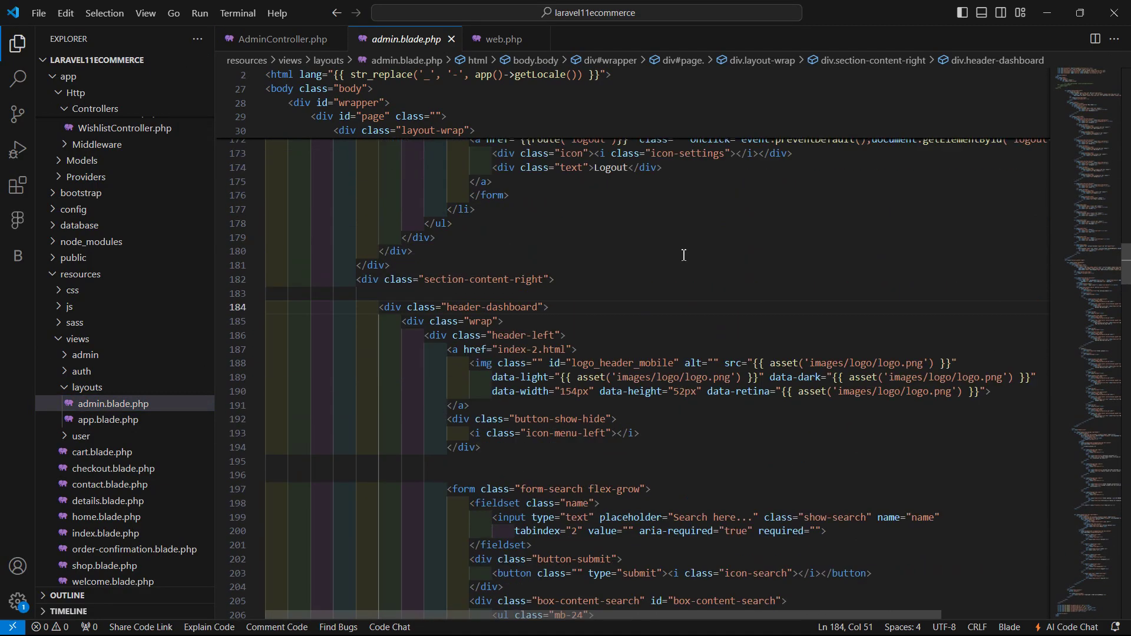
pyautogui.scroll(2, 688, 254)
# - Check the admin header search field in the browser and return to the editor
pyautogui.hotkey('alt', 'Tab')
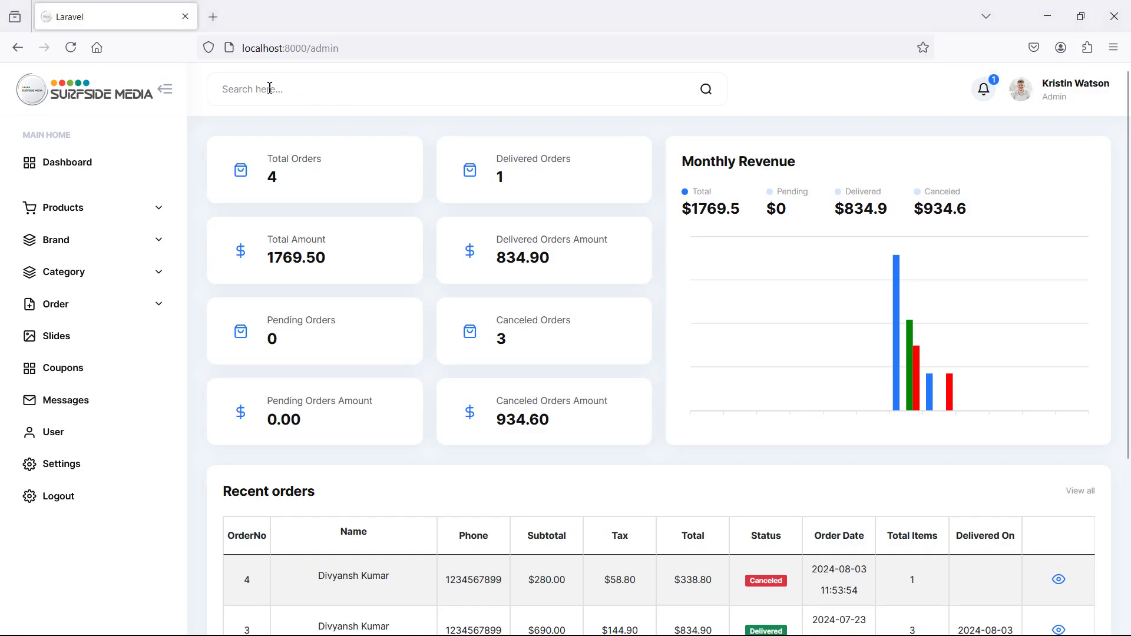
pyautogui.click(248, 91)
pyautogui.hotkey('alt', 'Tab')
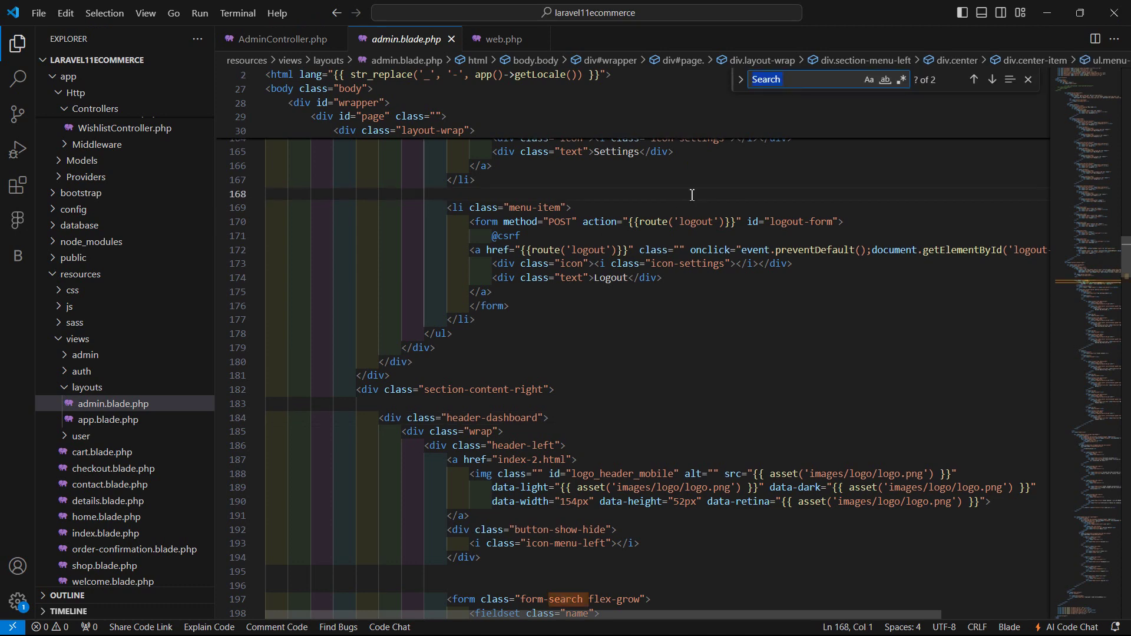
pyautogui.write(' here')
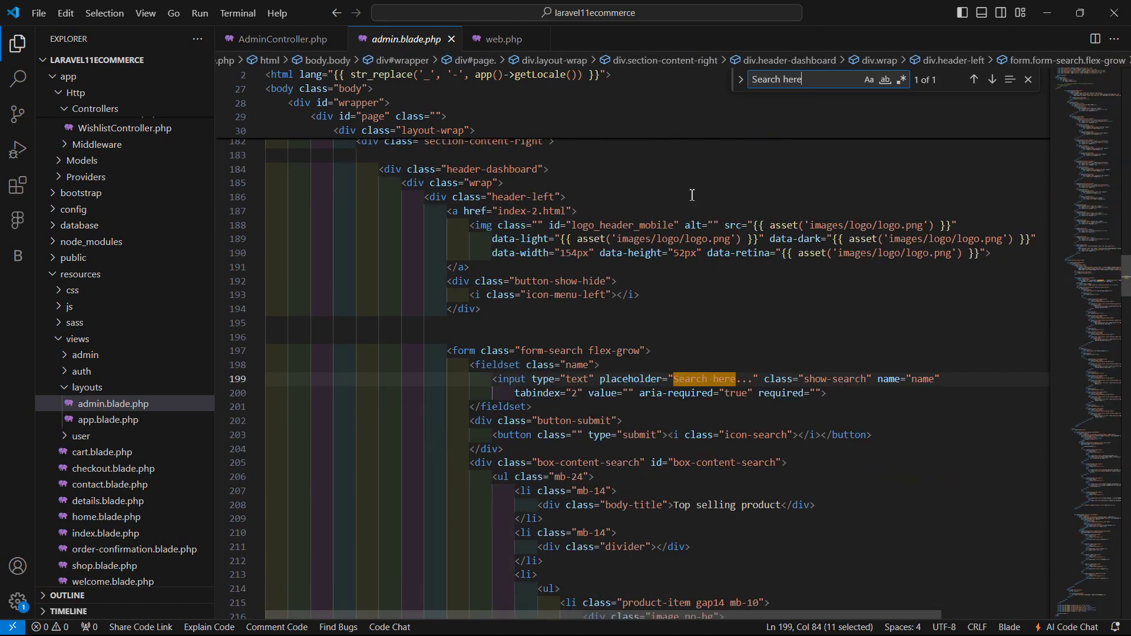
# - Find 'Search here' to reach the header search form, then hide the Explorer sidebar
pyautogui.click(652, 361)
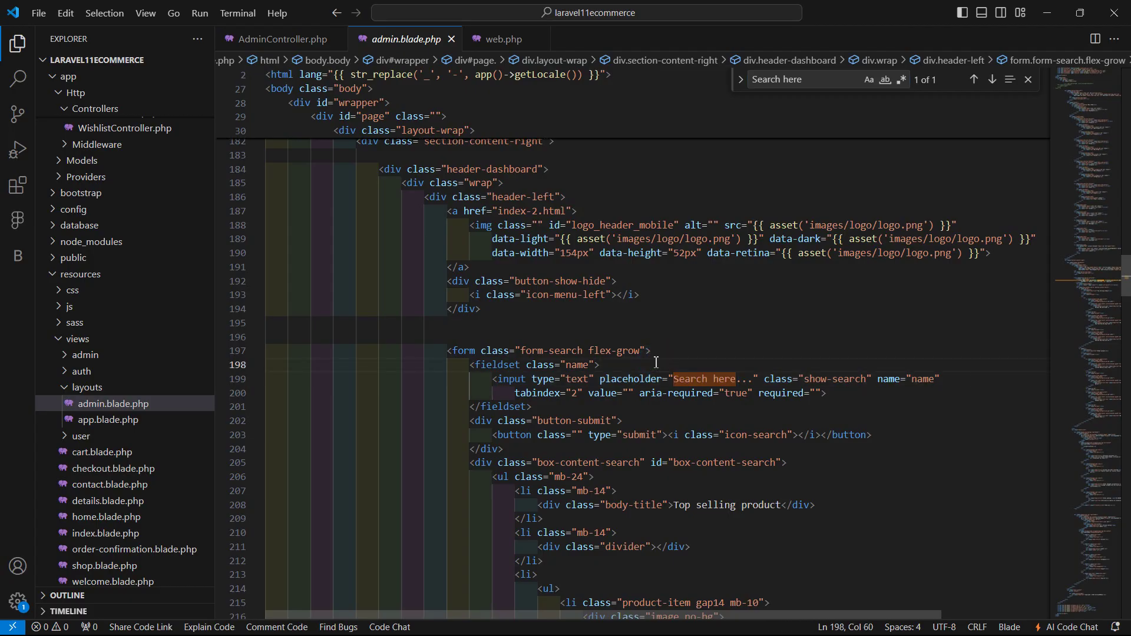
pyautogui.press('Escape')
pyautogui.scroll(-1, 474, 348)
pyautogui.click(457, 317)
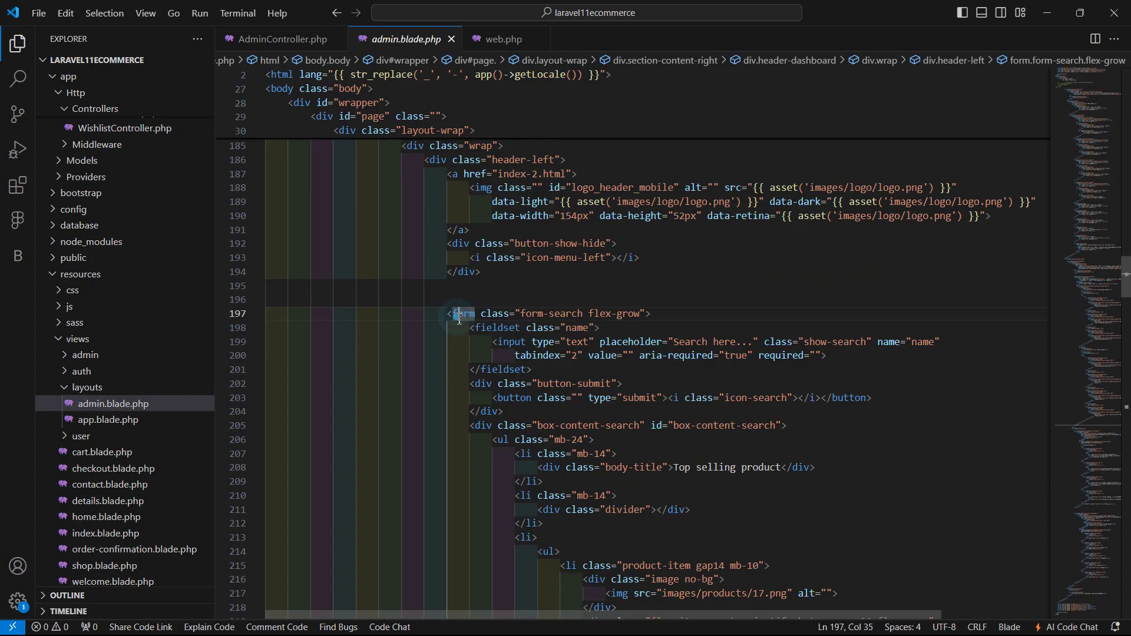
pyautogui.scroll(-3, 456, 317)
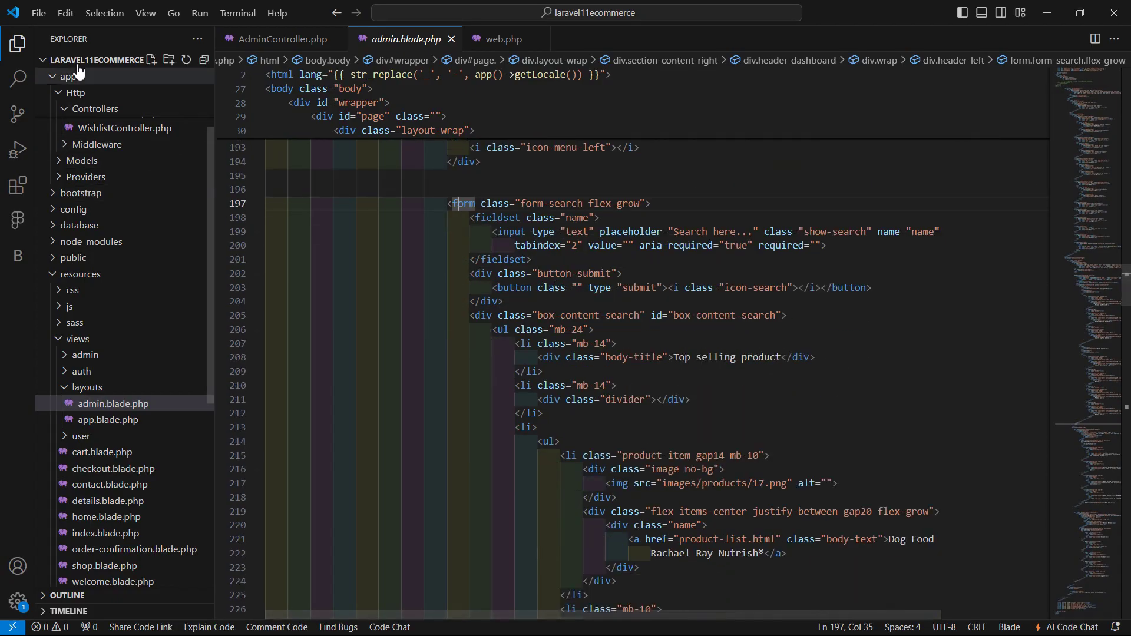
pyautogui.click(17, 43)
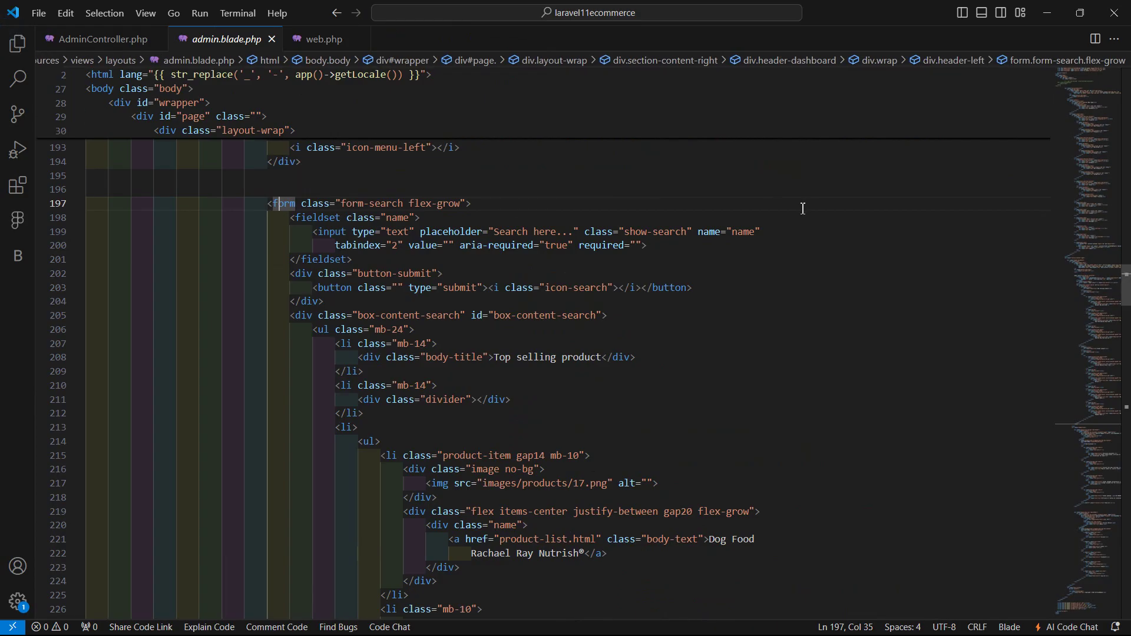
# - Join the tabindex attributes onto the search input's line 199
pyautogui.click(770, 232)
pyautogui.hotkey('ctrl', 'Delete')
pyautogui.write('tabindex="2" value="" aria-required="true" require')
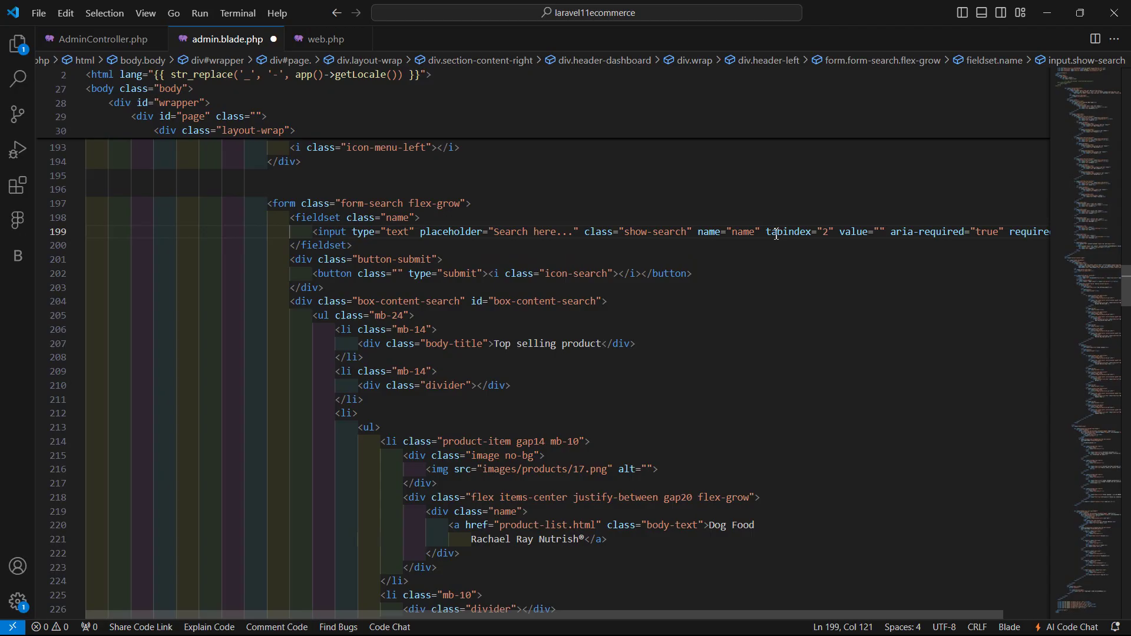
pyautogui.write('id')
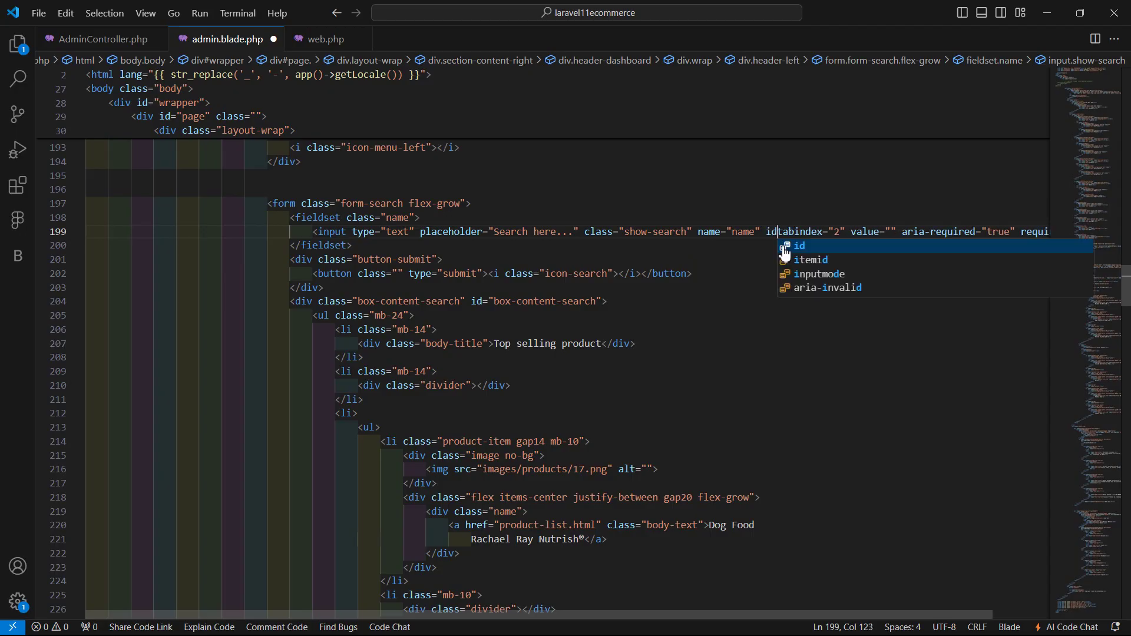
pyautogui.write('="')
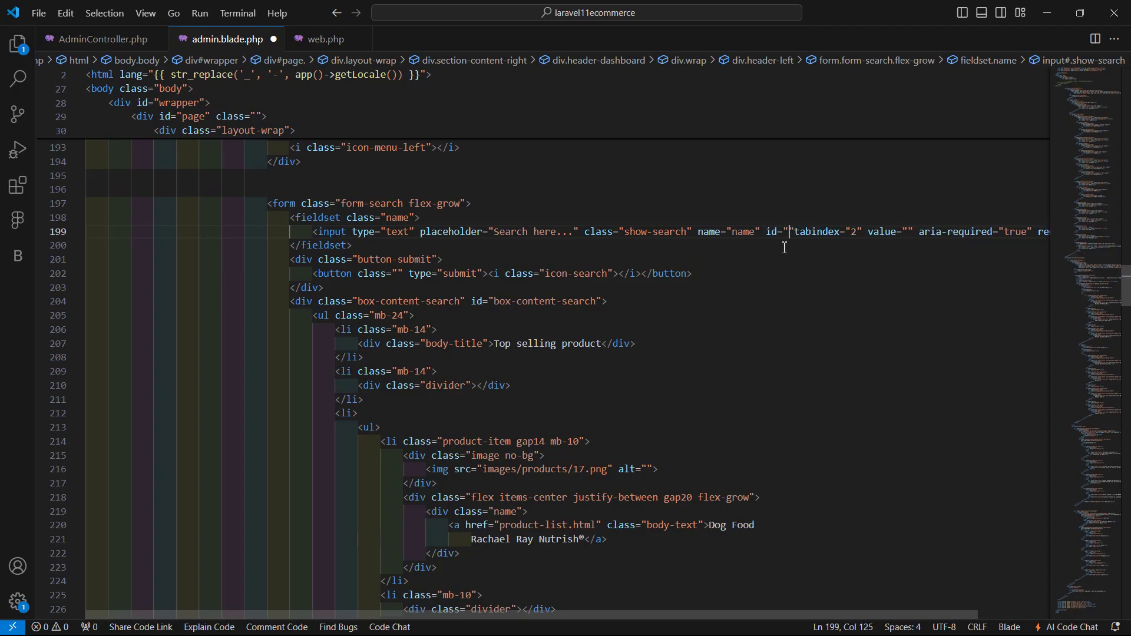
pyautogui.write('search-')
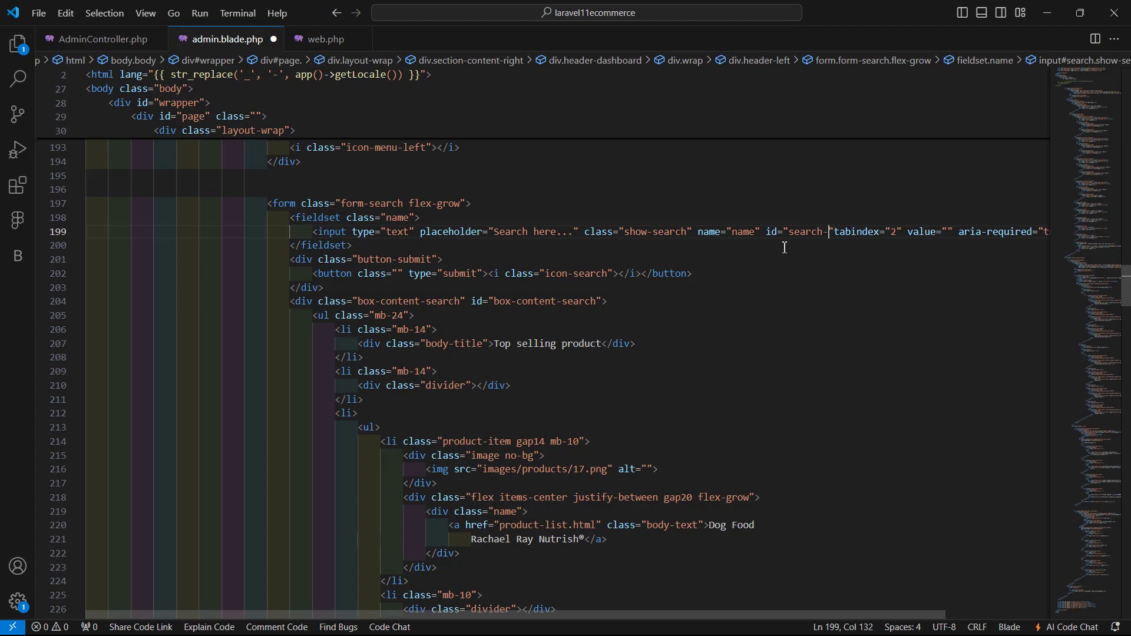
pyautogui.write('input"')
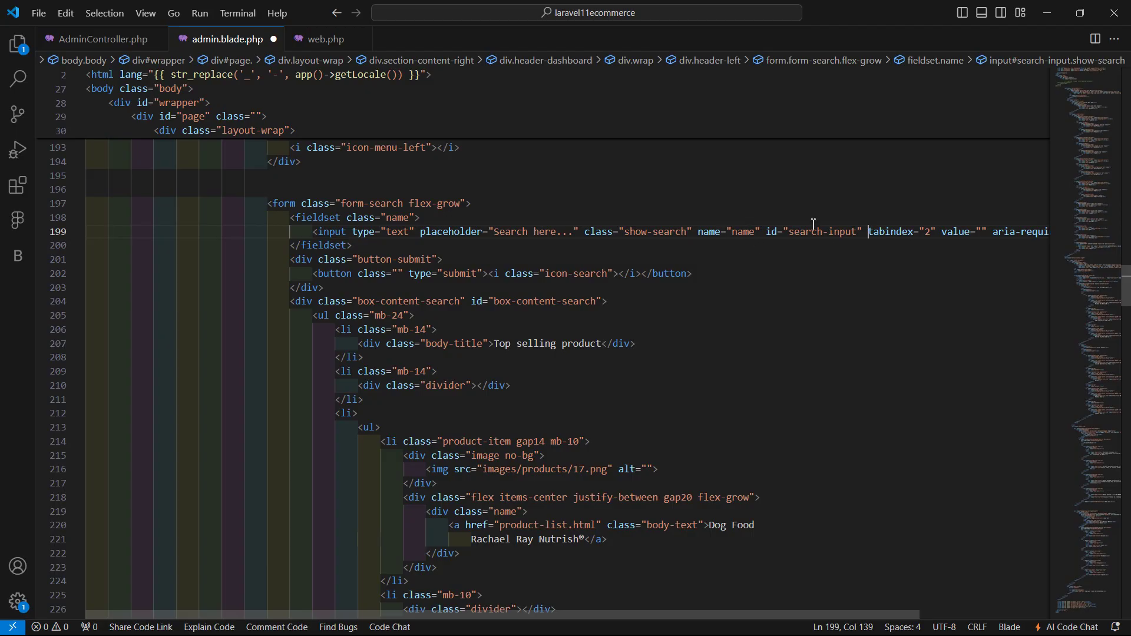
pyautogui.scroll(-2, 554, 274)
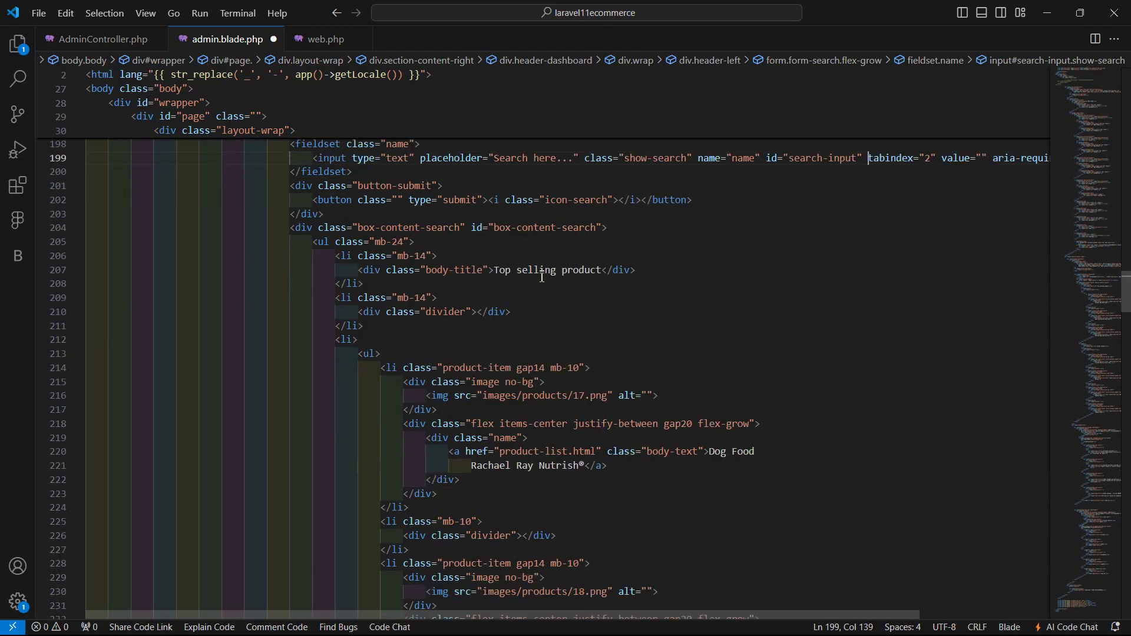
pyautogui.scroll(2, 754, 186)
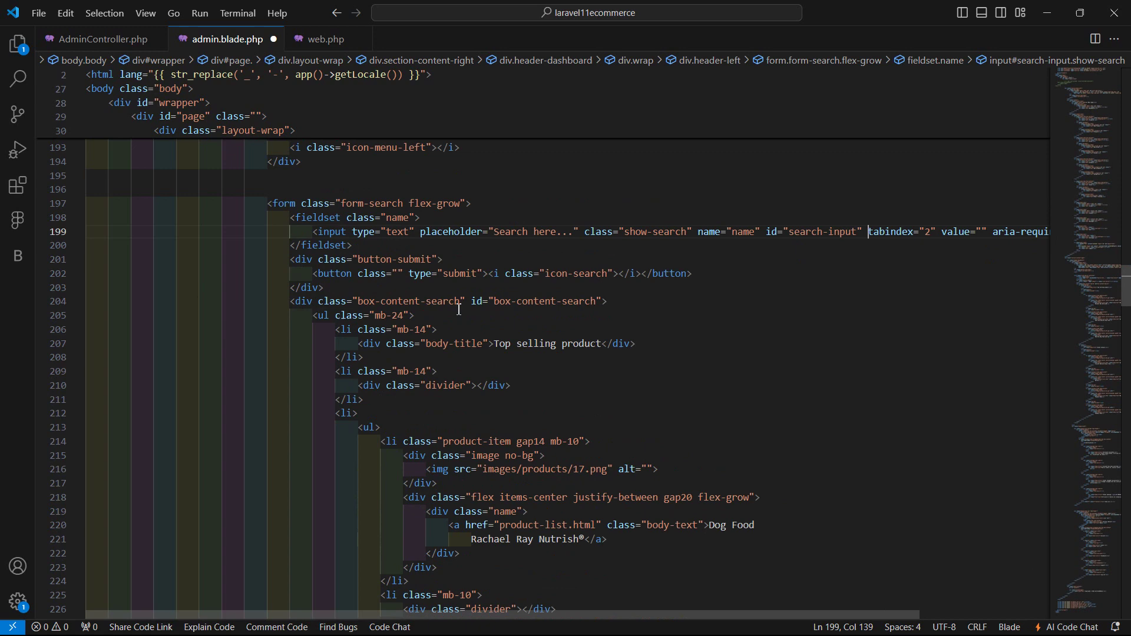
# - Delete the old static Top selling and Order product result lists from the container
pyautogui.click(295, 302)
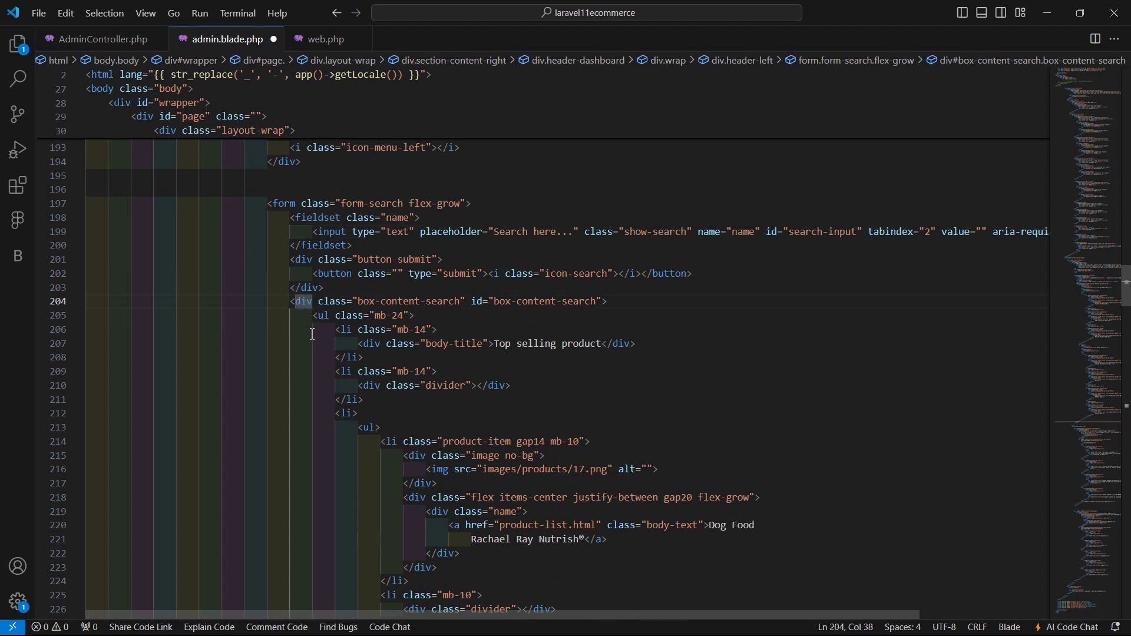
pyautogui.scroll(-5, 306, 346)
pyautogui.scroll(1, 306, 346)
pyautogui.scroll(3, 307, 346)
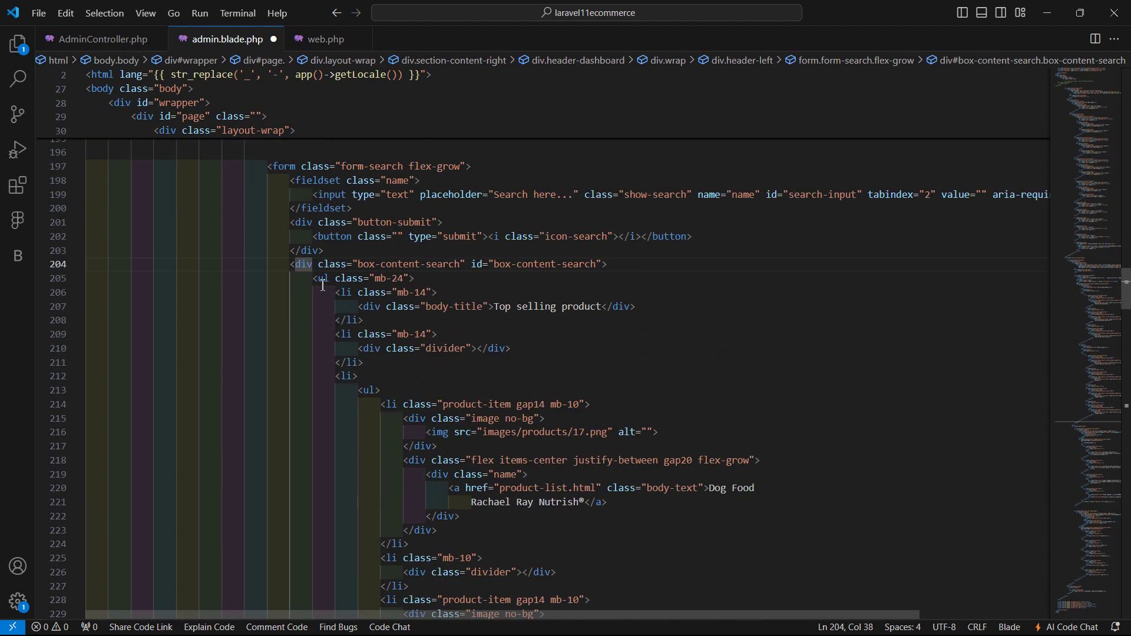
pyautogui.click(319, 279)
pyautogui.click(77, 278)
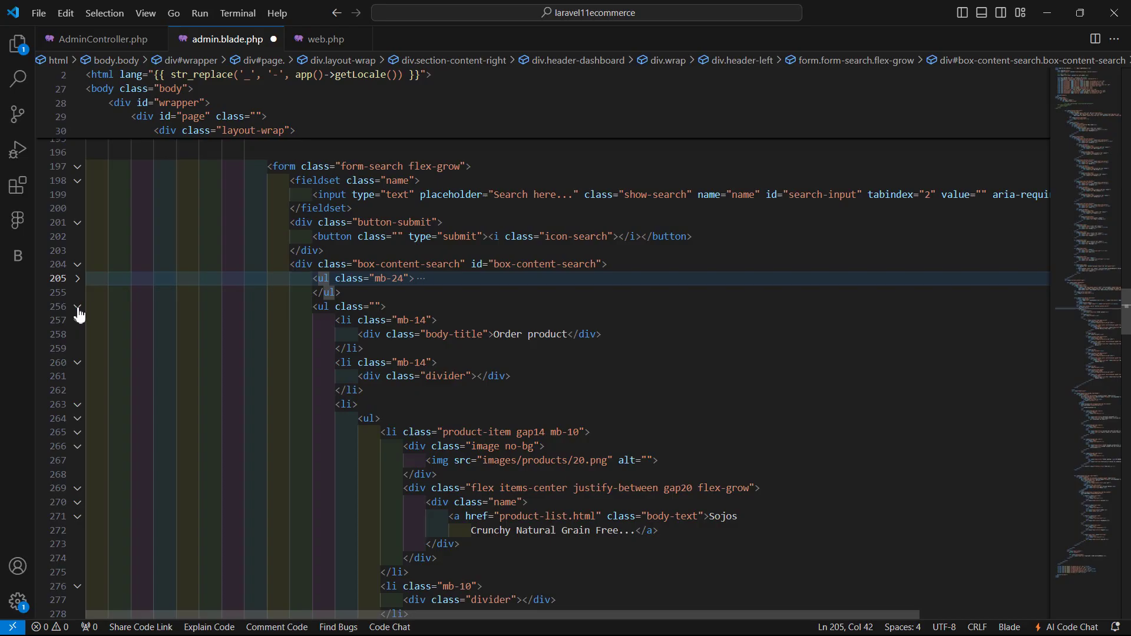
pyautogui.click(78, 307)
pyautogui.click(384, 327)
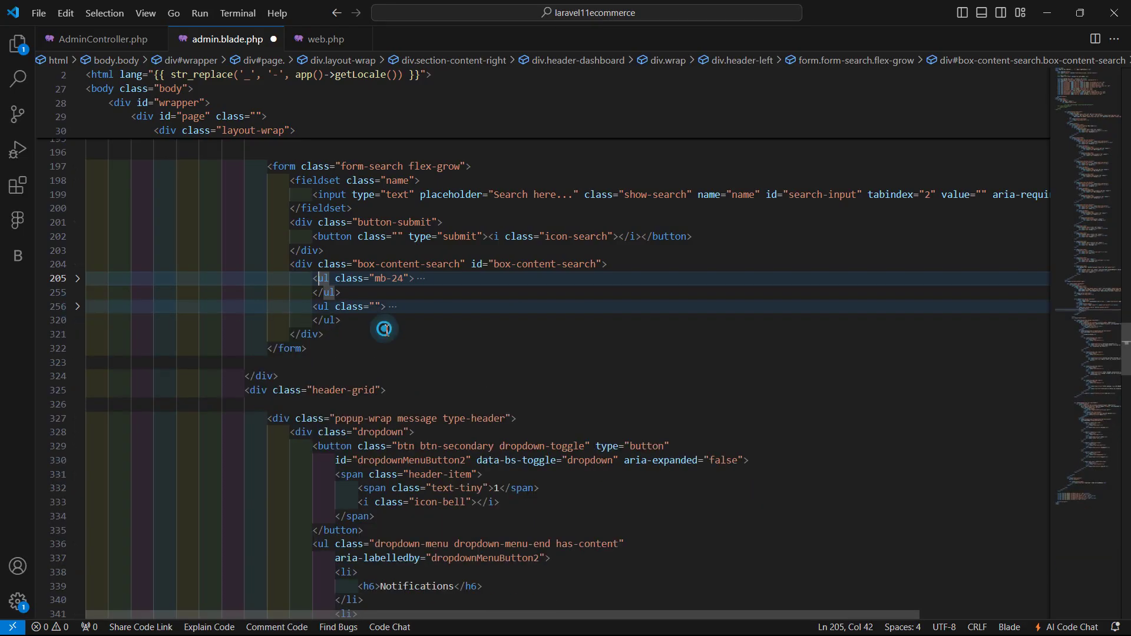
pyautogui.click(303, 265)
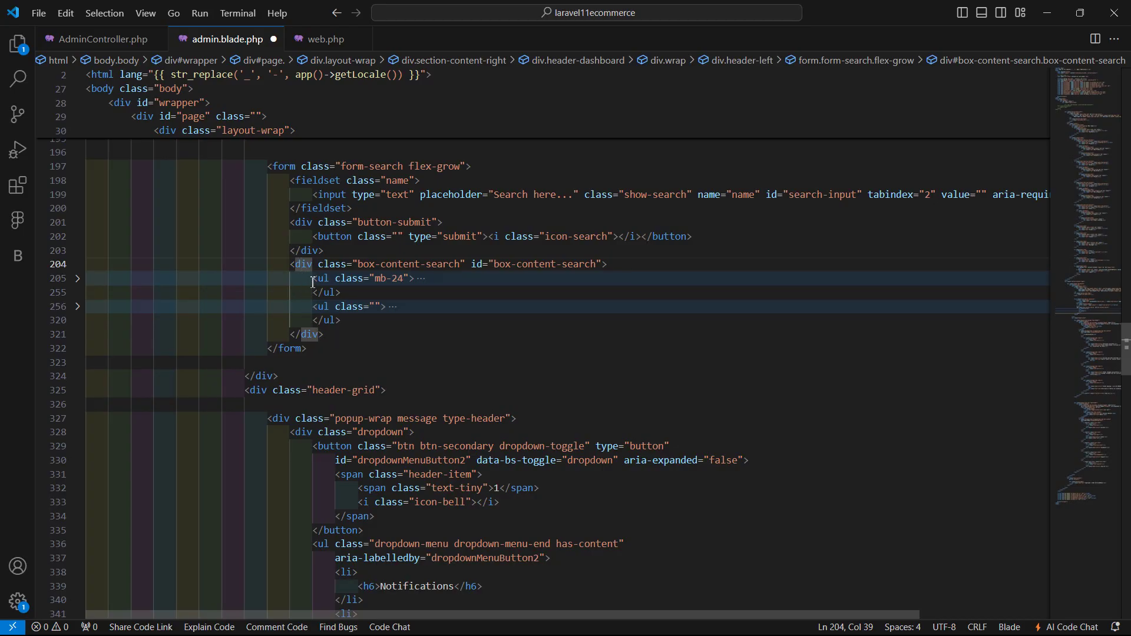
pyautogui.click(312, 280)
pyautogui.keyDown('shift'); pyautogui.click(345, 322); pyautogui.keyUp('shift')
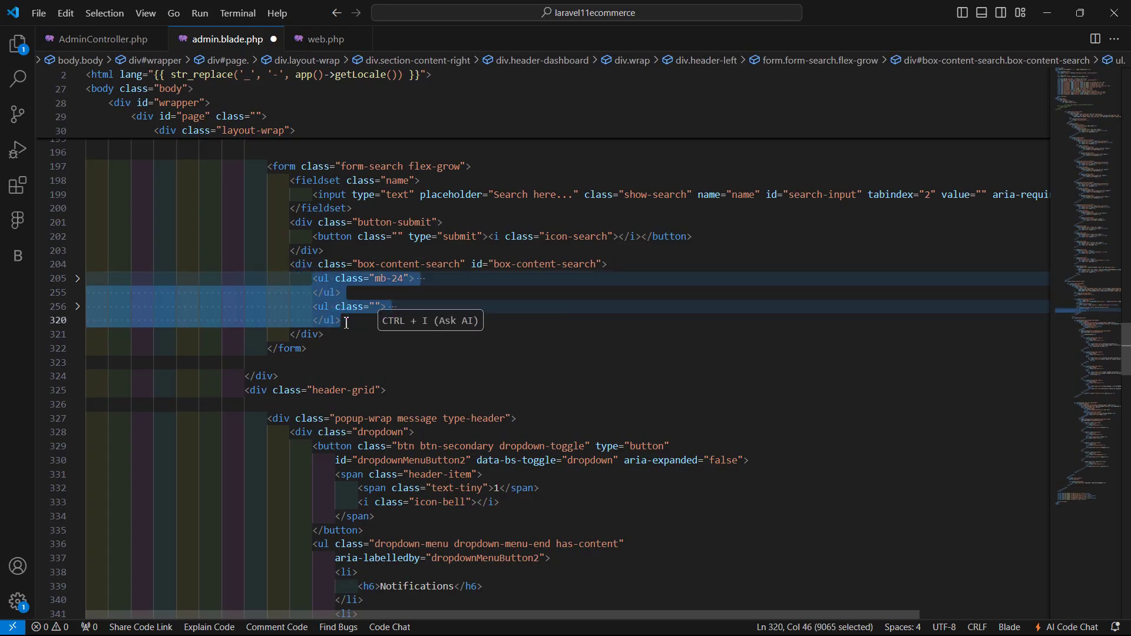
pyautogui.press('Delete')
# - Remove the leftover empty line in the results container and save admin.blade.php
pyautogui.click(641, 264)
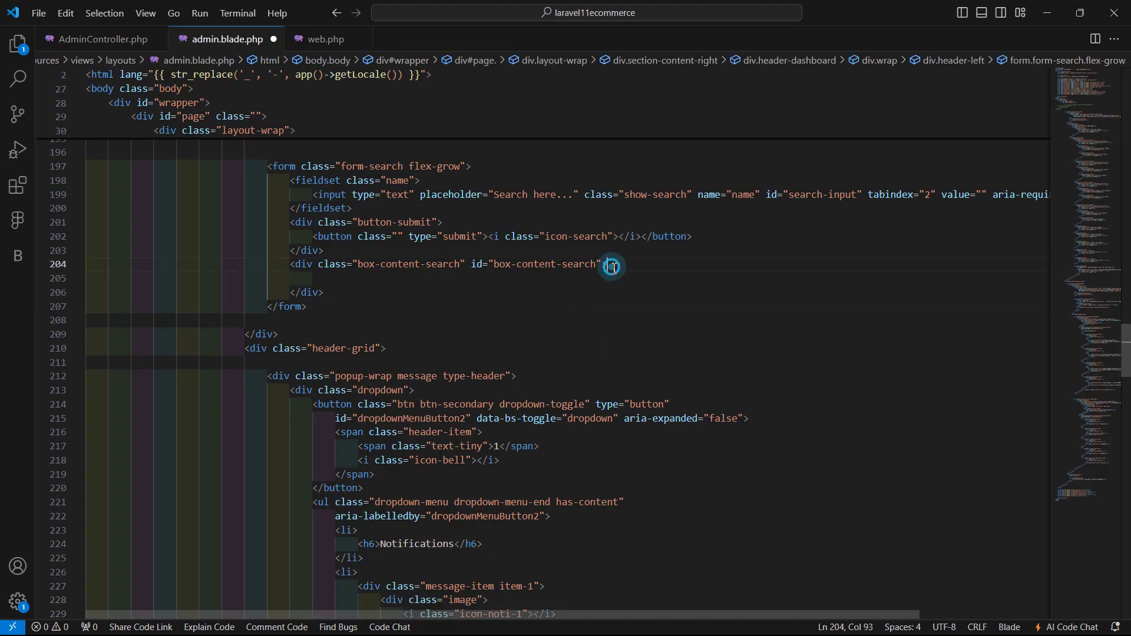
pyautogui.press('Delete')
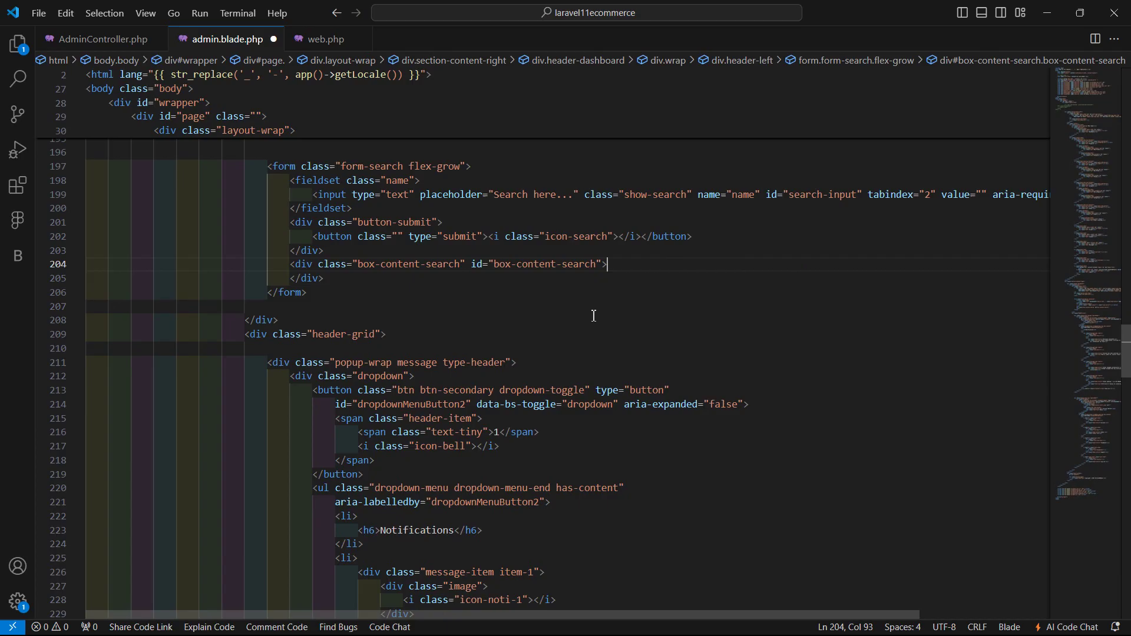
pyautogui.click(593, 318)
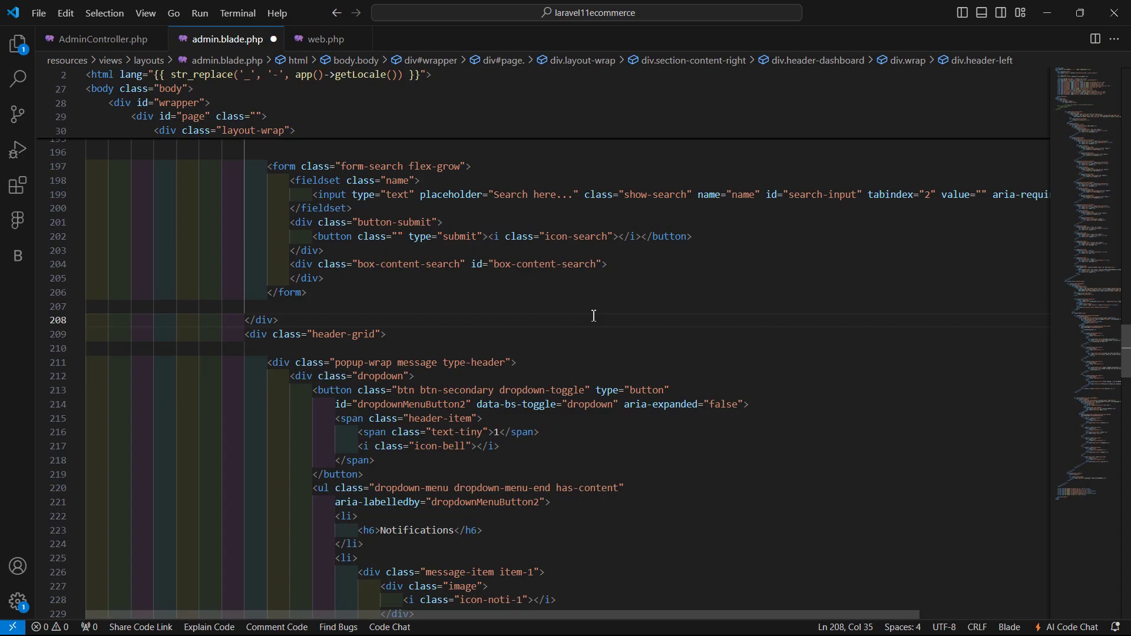
pyautogui.hotkey('ctrl', 's')
pyautogui.scroll(-1, 614, 315)
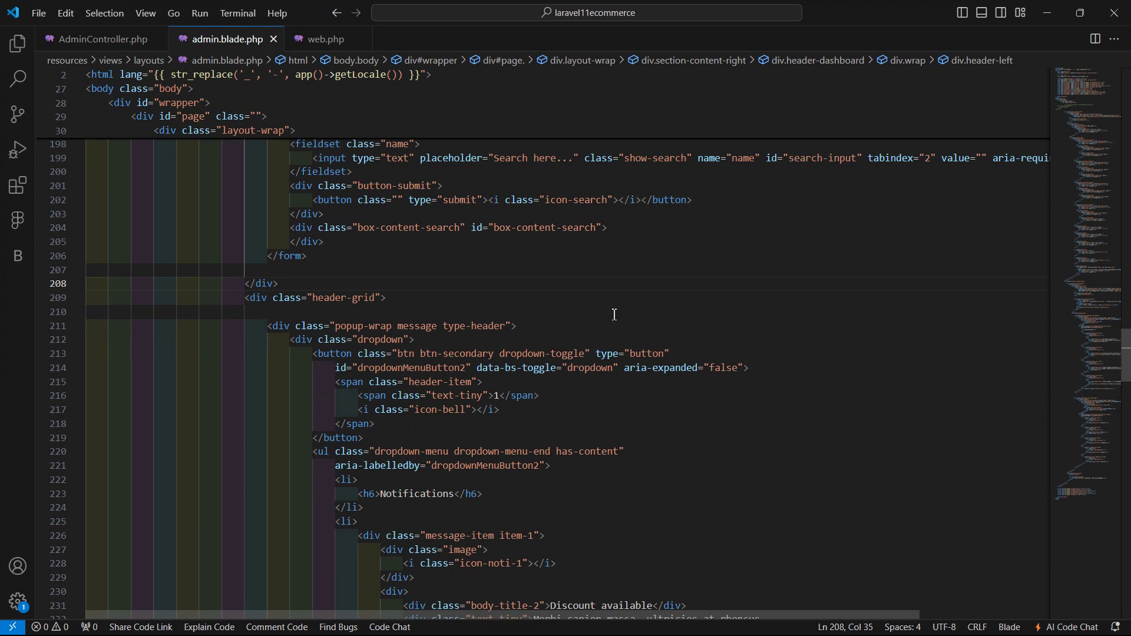
pyautogui.scroll(1, 615, 315)
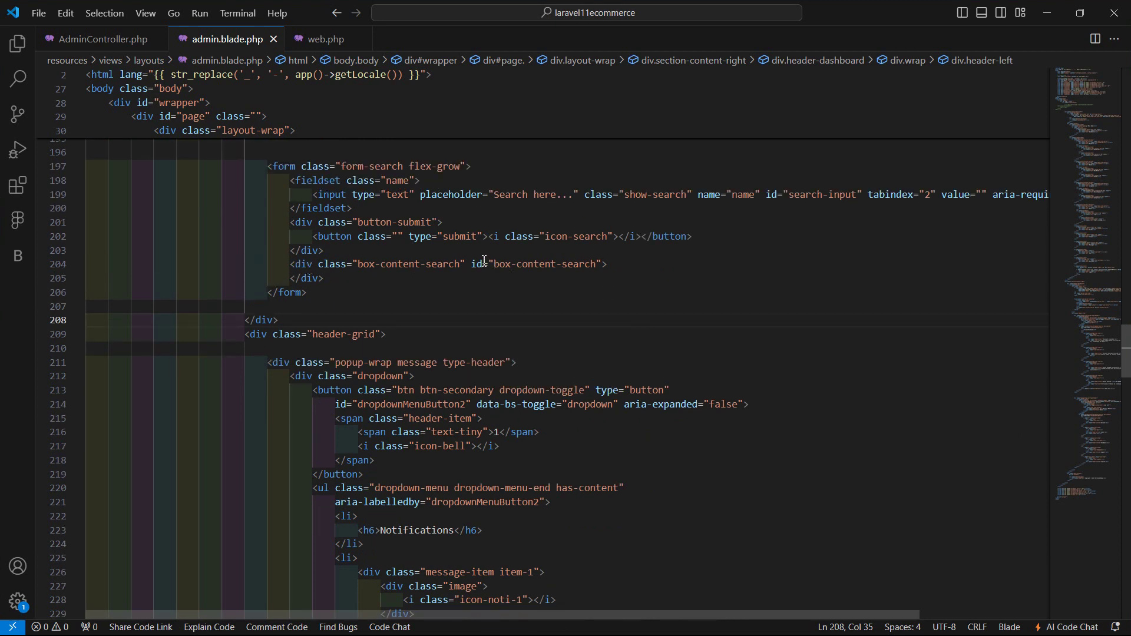
# - Move id="box-content-search" from the div onto a new empty <ul> inside it
pyautogui.moveTo(471, 264); pyautogui.dragTo(599, 263)
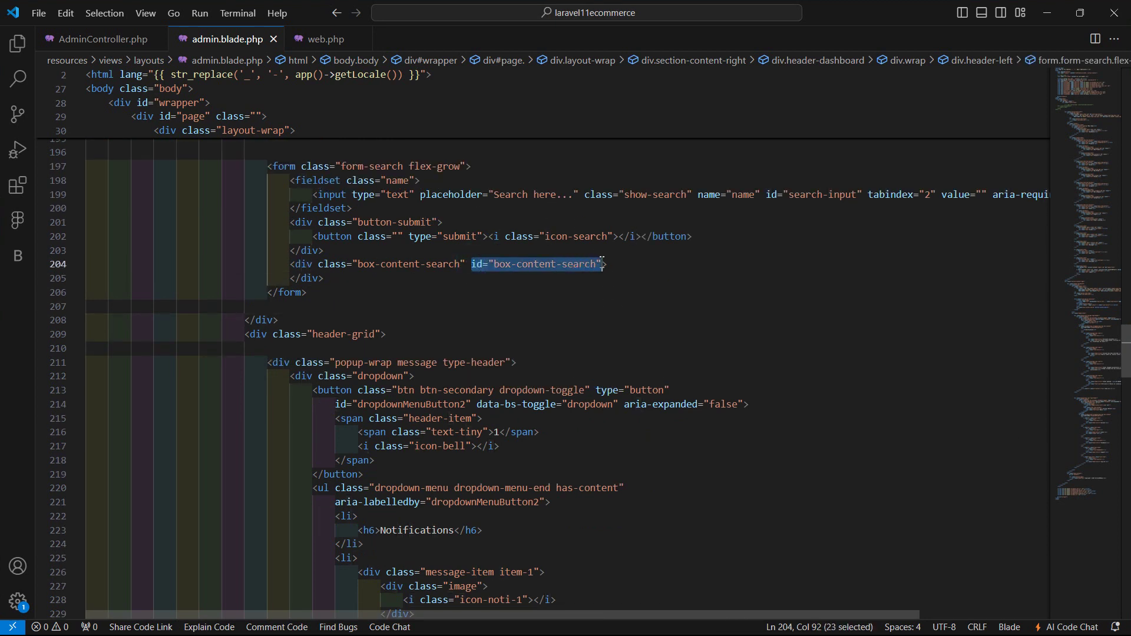
pyautogui.hotkey('ctrl', 'x')
pyautogui.press('BackSpace')
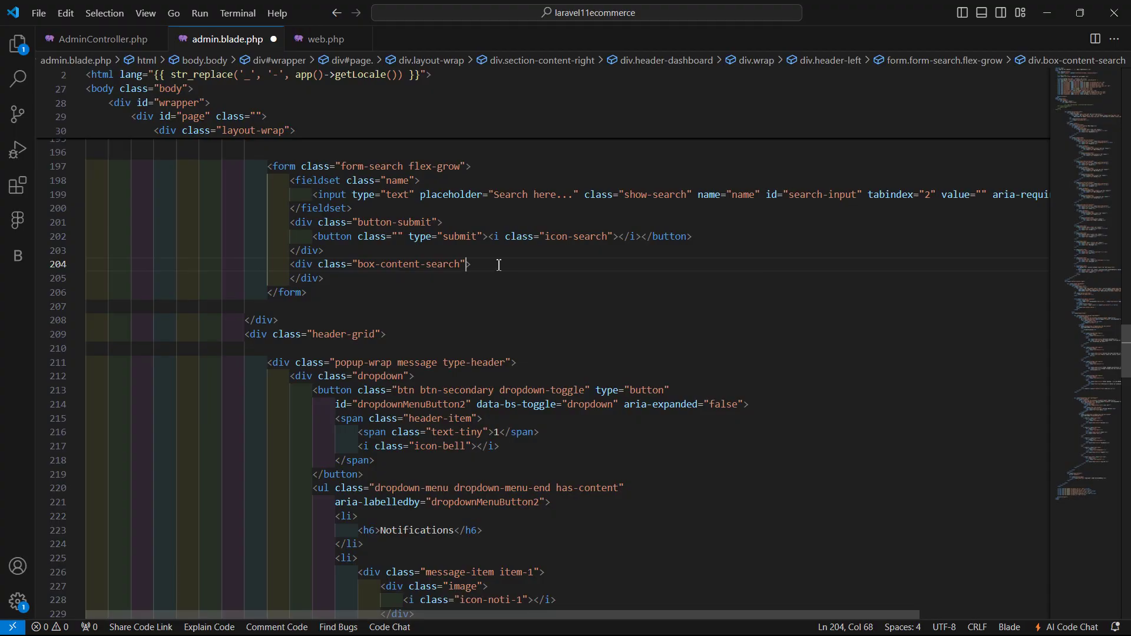
pyautogui.press('Return')
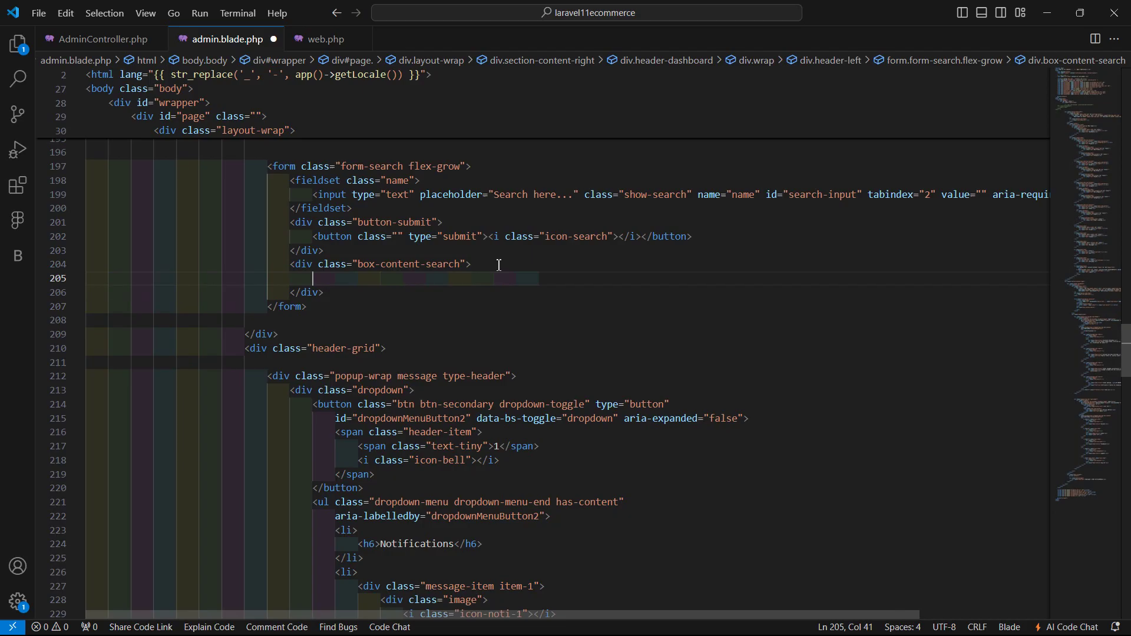
pyautogui.write('<ul')
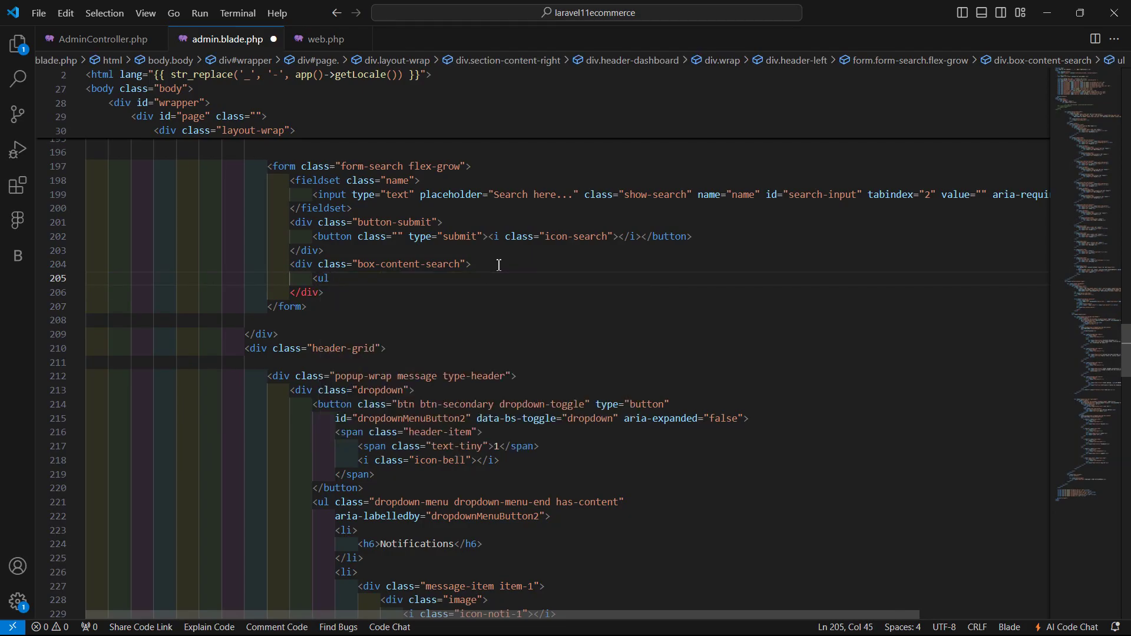
pyautogui.hotkey('ctrl', 'v')
pyautogui.write('>')
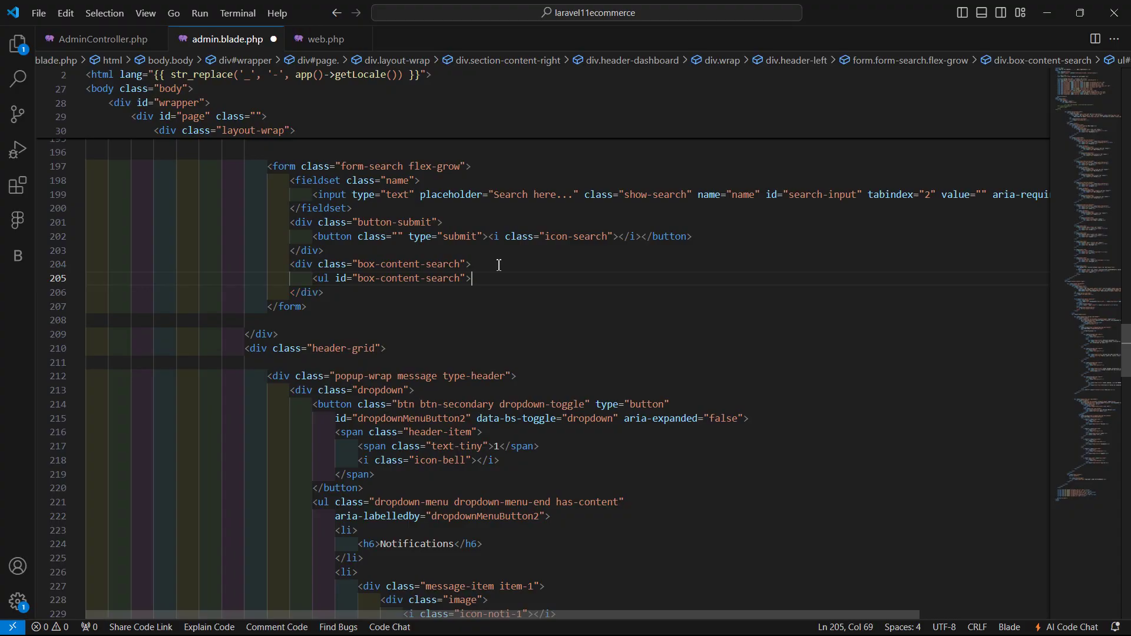
pyautogui.press('Return')
pyautogui.write('</')
pyautogui.press('Return')
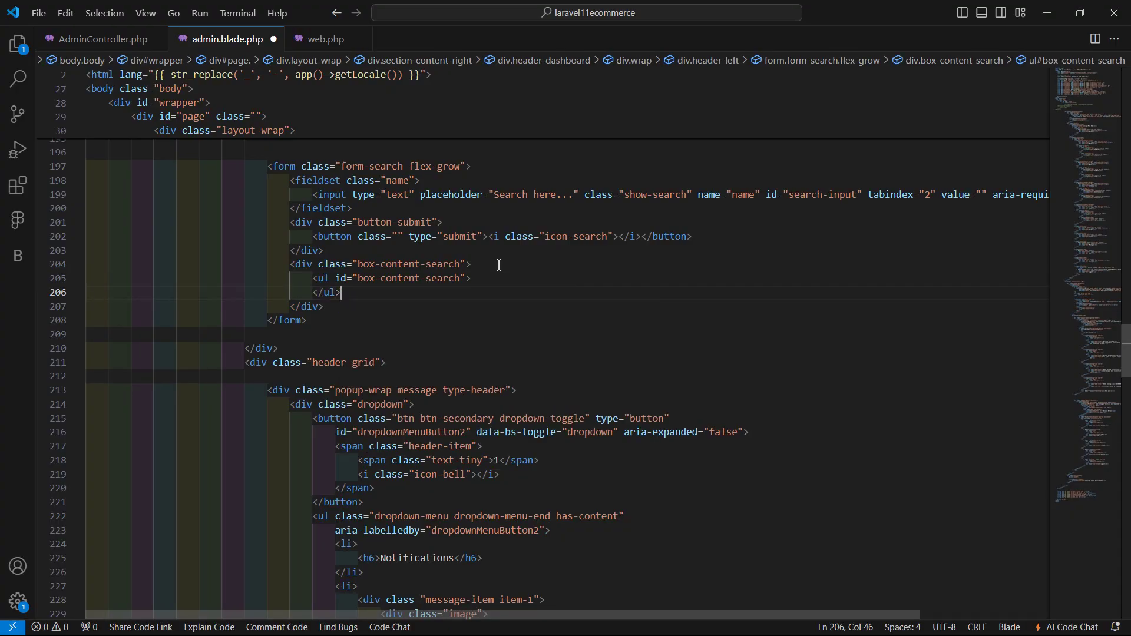
pyautogui.click(529, 298)
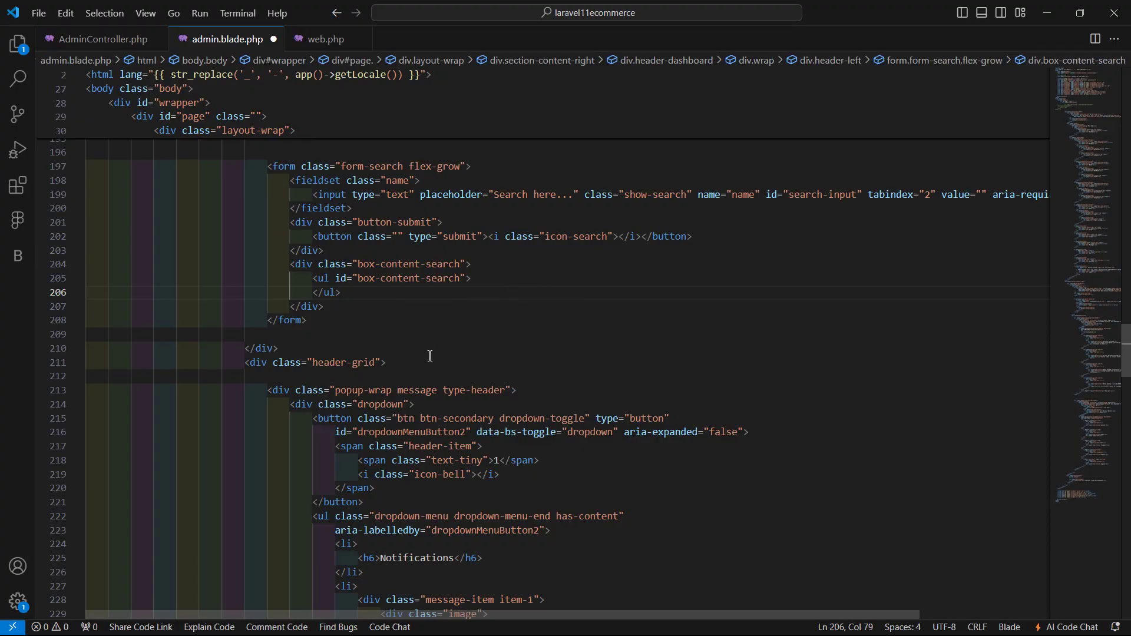
# - Select the live-search script block at the end of app.blade.php for copying
pyautogui.click(18, 43)
pyautogui.click(108, 369)
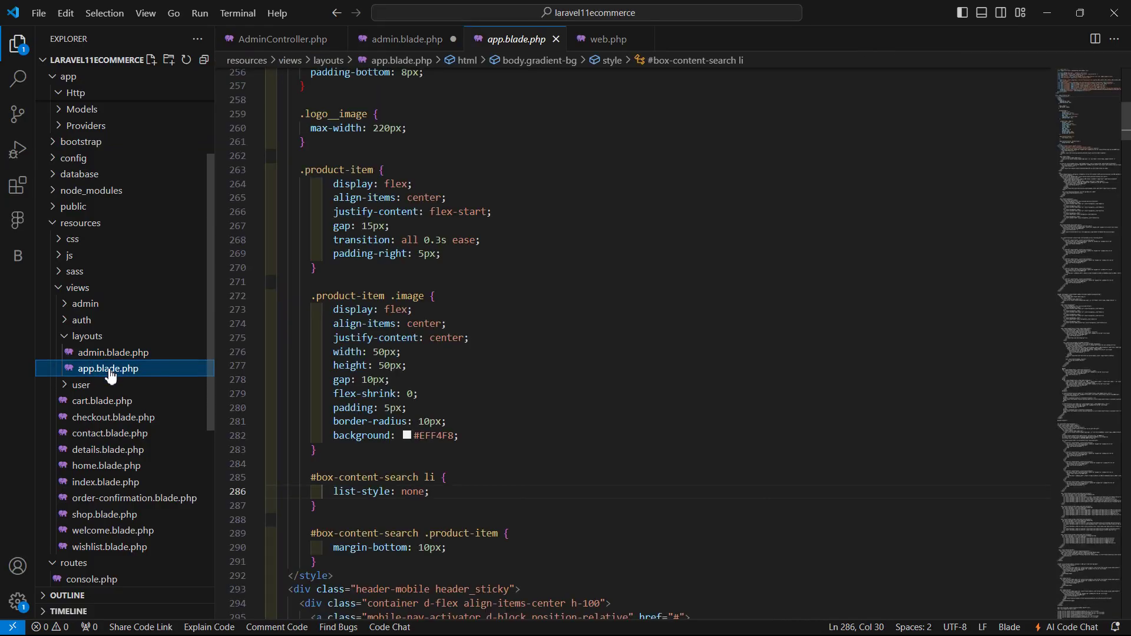
pyautogui.hotkey('ctrl', 'End')
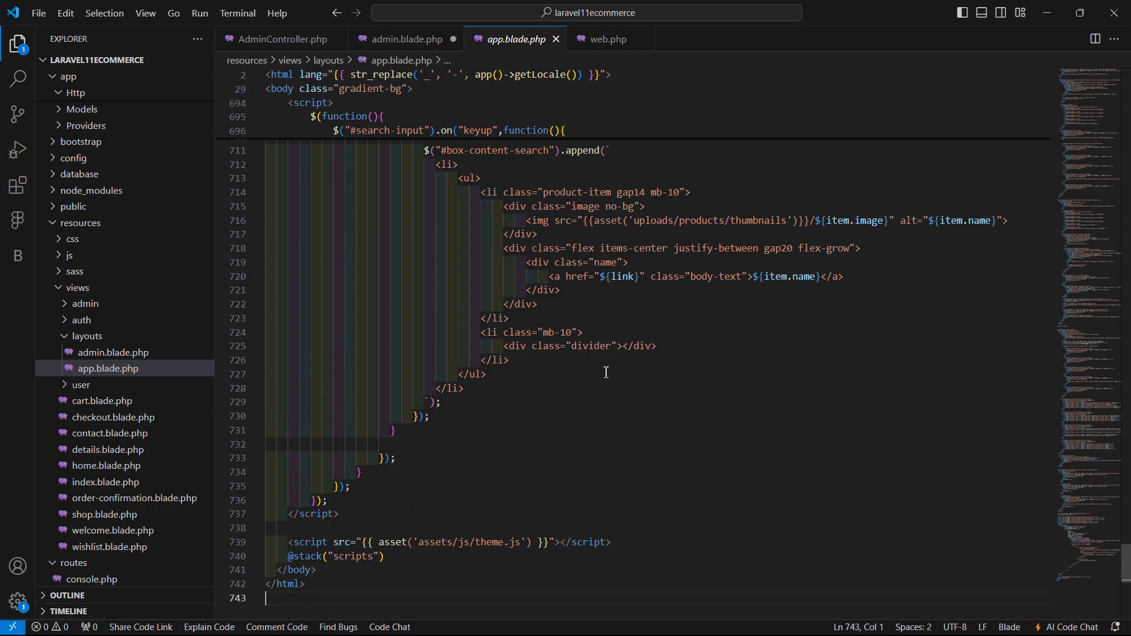
pyautogui.scroll(8, 606, 372)
pyautogui.scroll(2, 403, 310)
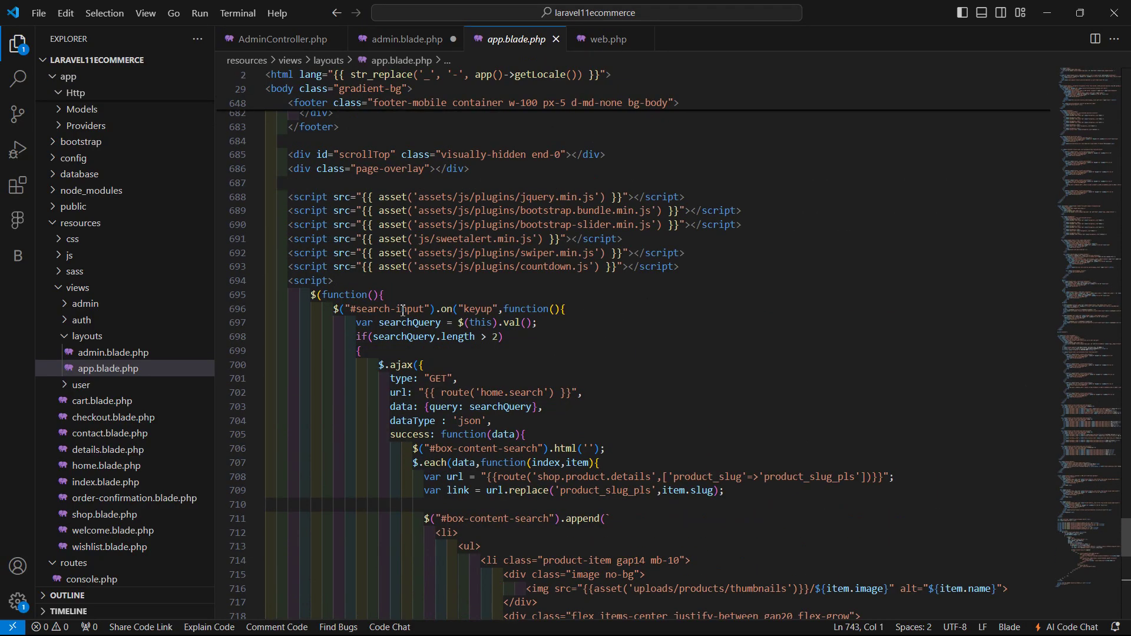
pyautogui.click(290, 281)
pyautogui.scroll(-8, 321, 521)
pyautogui.scroll(-2, 322, 520)
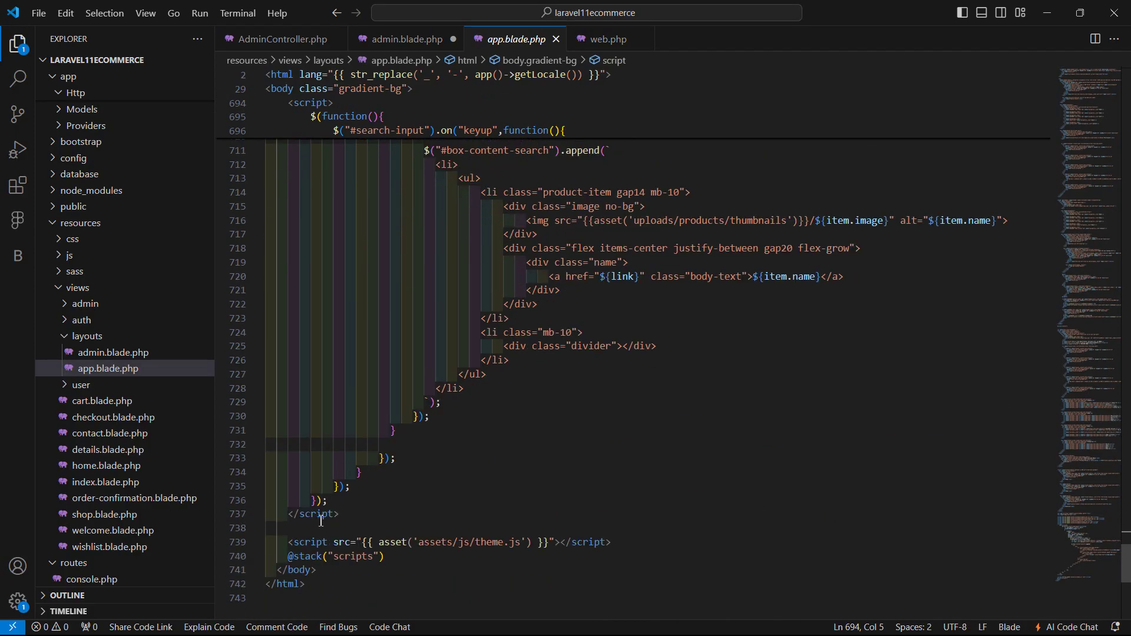
pyautogui.keyDown('shift'); pyautogui.click(339, 515); pyautogui.keyUp('shift')
pyautogui.scroll(7, 430, 449)
pyautogui.scroll(1, 429, 449)
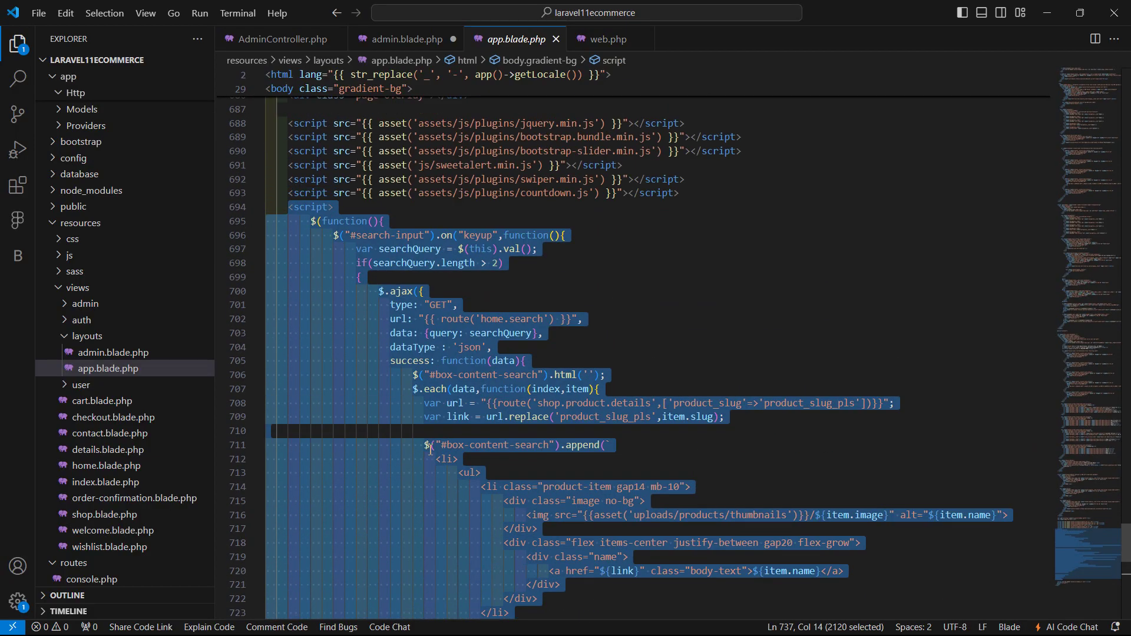
# - Place the cursor at the end of admin.blade.php, after its last script include
pyautogui.click(661, 273)
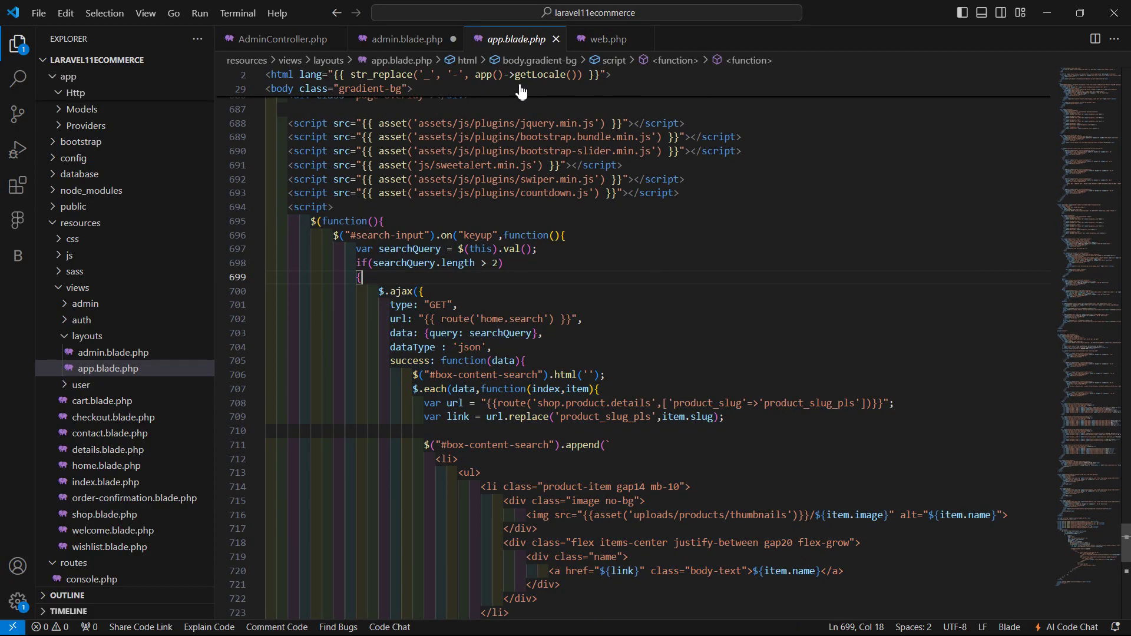
pyautogui.click(394, 39)
pyautogui.click(943, 322)
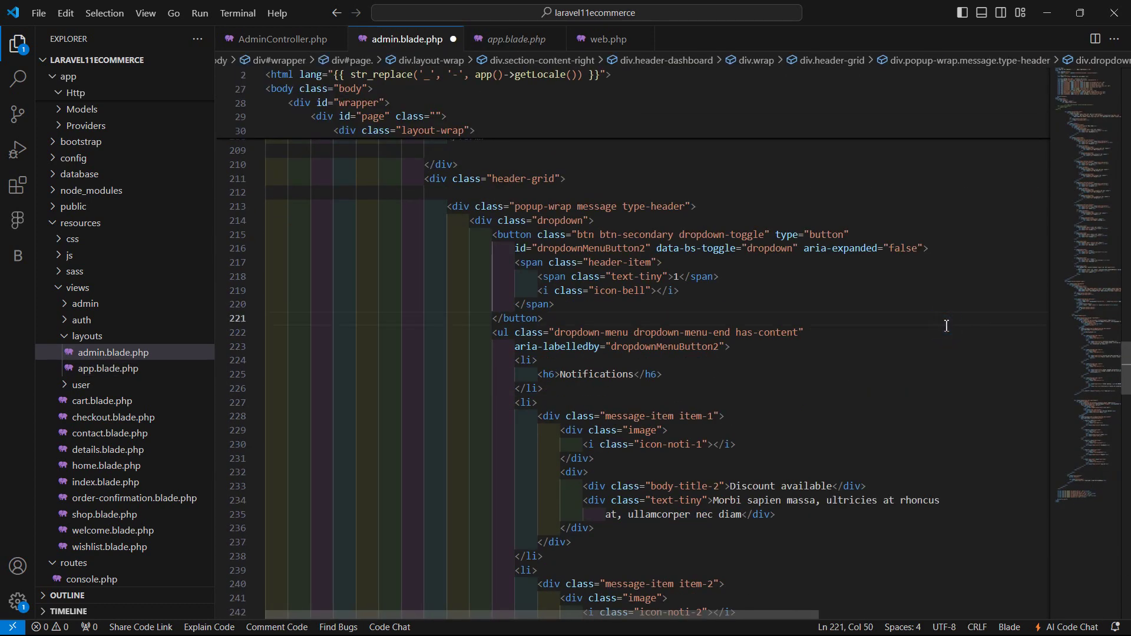
pyautogui.hotkey('ctrl', 'End')
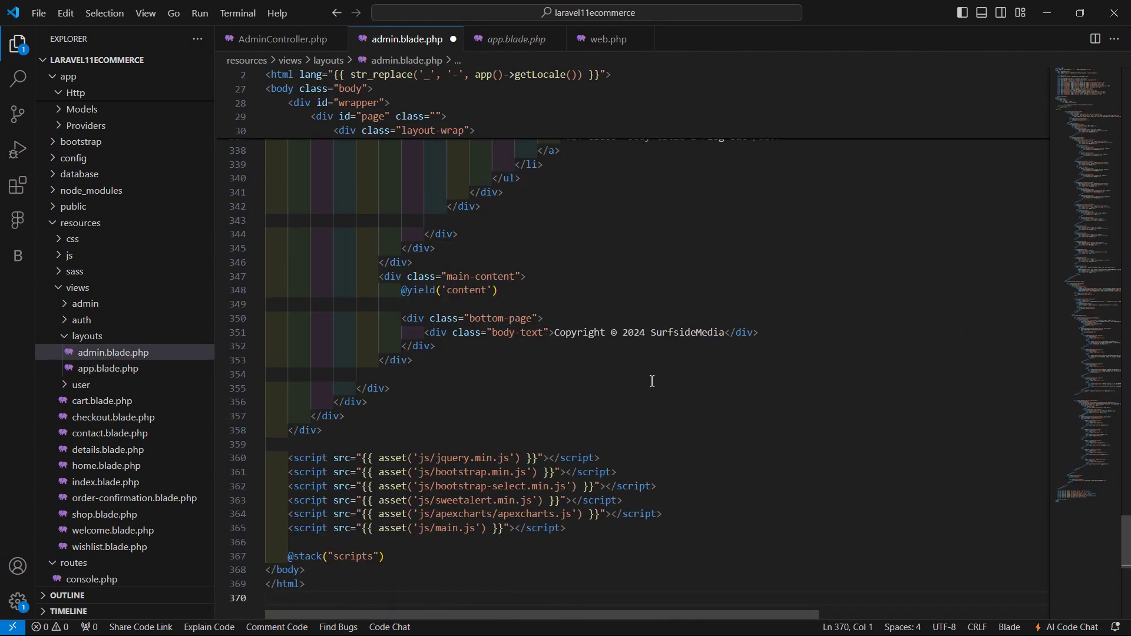
pyautogui.scroll(-2, 616, 445)
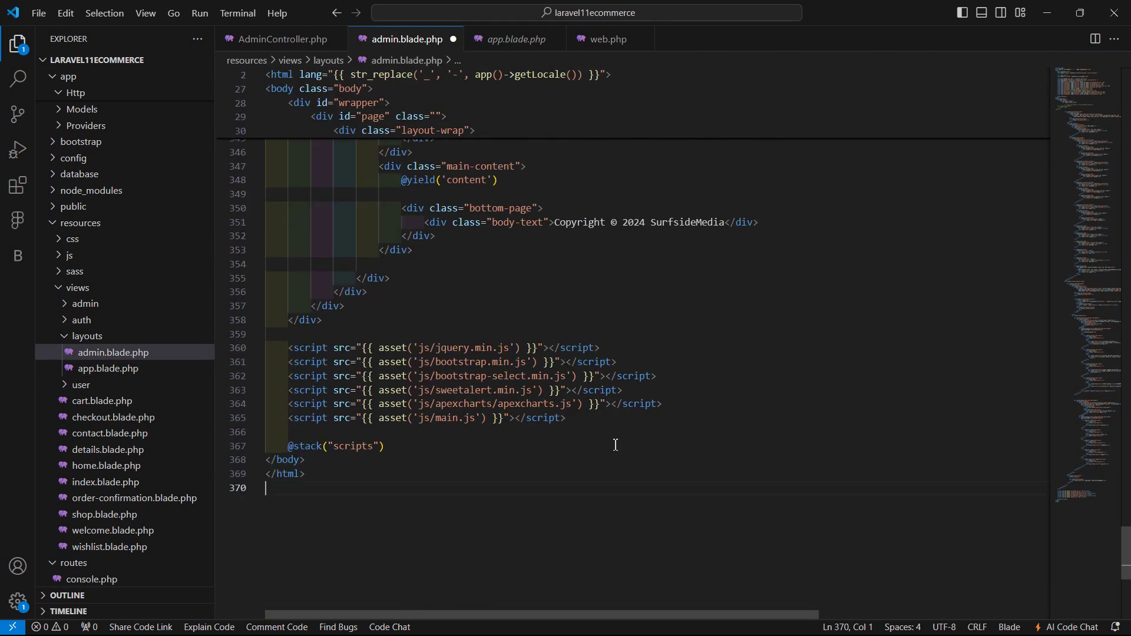
pyautogui.click(594, 418)
pyautogui.press('Return')
pyautogui.press('Return')
pyautogui.hotkey('ctrl', 'v')
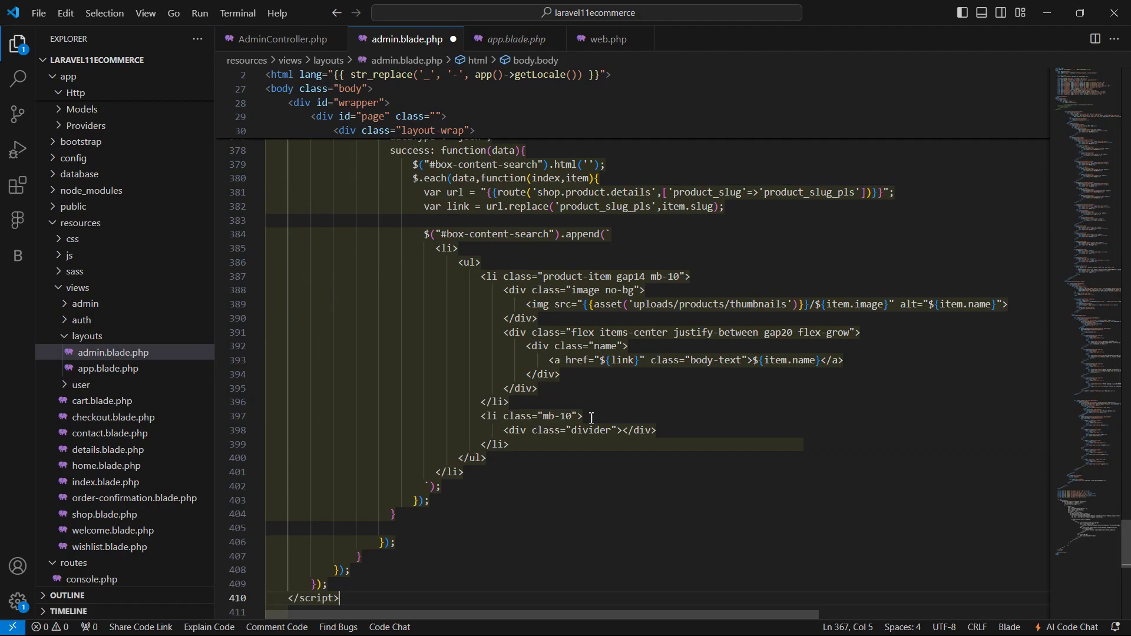
pyautogui.scroll(3, 606, 416)
pyautogui.scroll(2, 608, 417)
pyautogui.scroll(1, 607, 424)
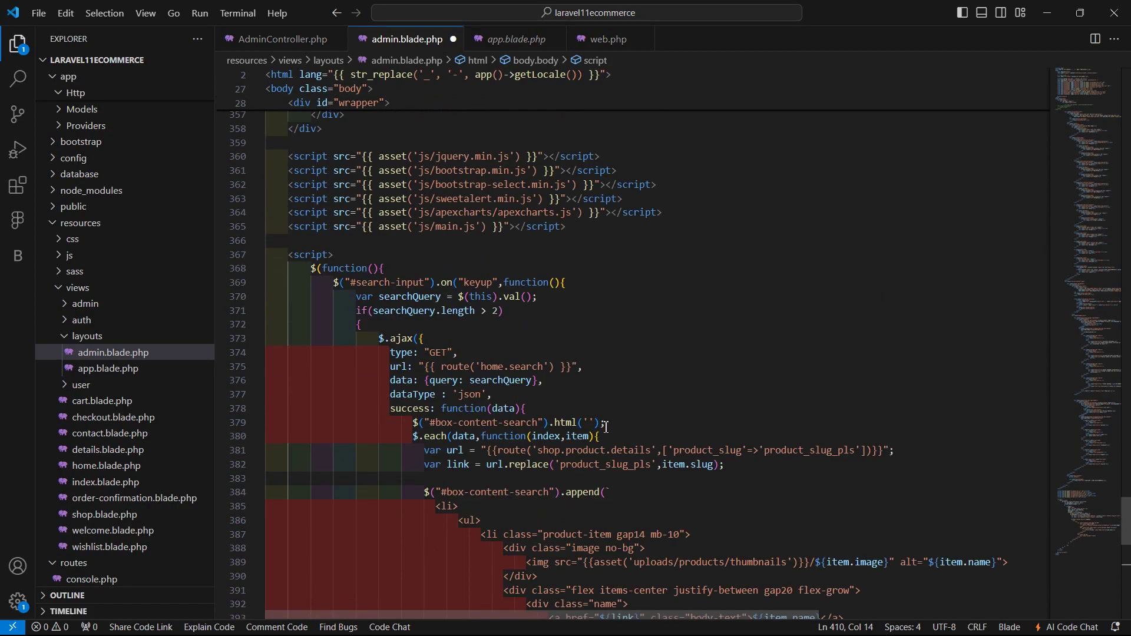
pyautogui.scroll(-2, 522, 333)
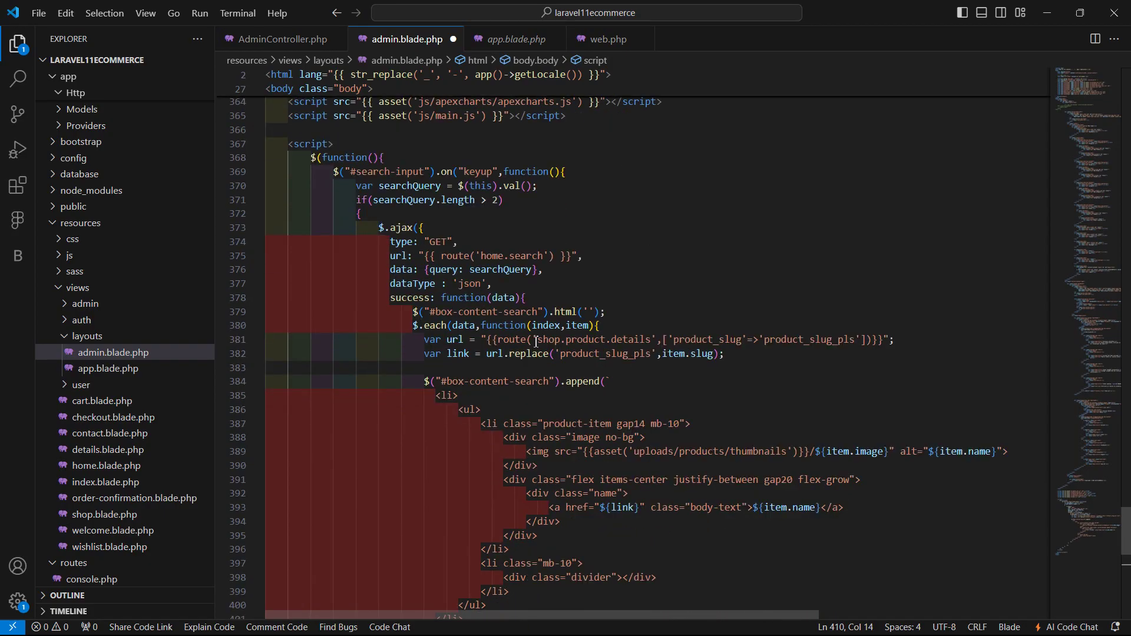
pyautogui.doubleClick(492, 257)
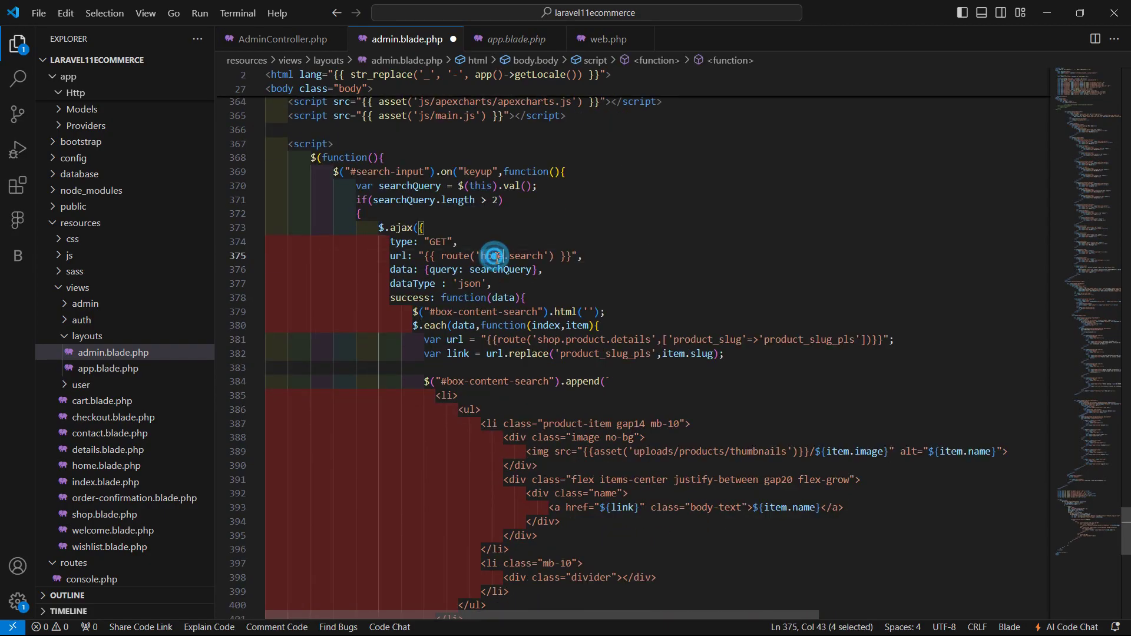
pyautogui.hotkey('shift', 'alt', 'Right')
pyautogui.hotkey('shift', 'alt', 'Right')
pyautogui.hotkey('shift', 'alt', 'Right')
pyautogui.write('admin')
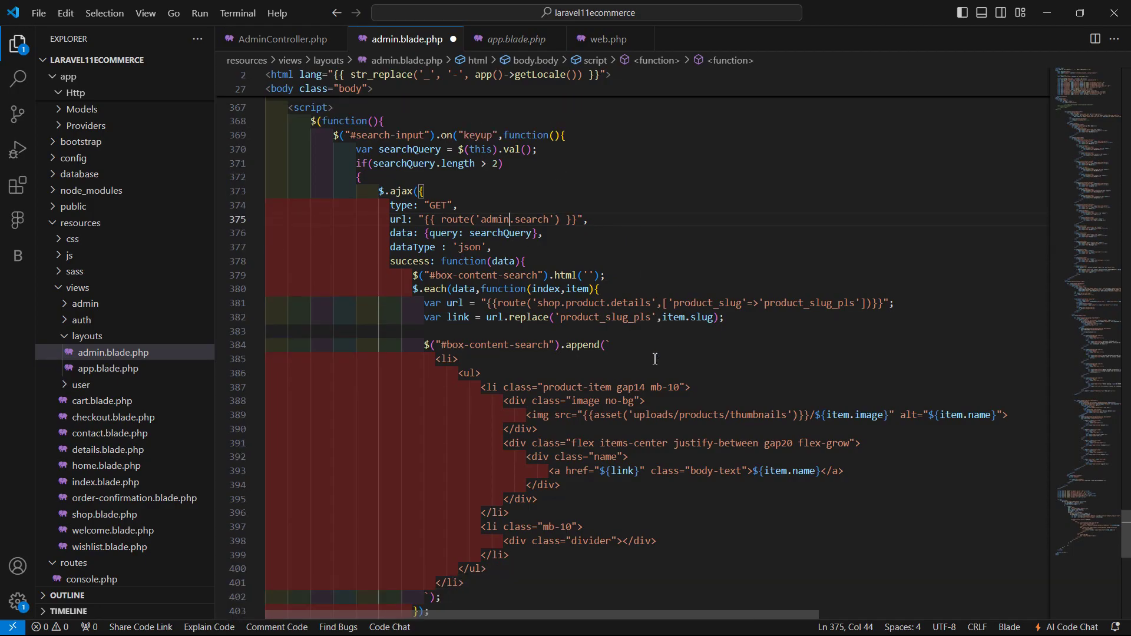
pyautogui.scroll(-1, 677, 362)
# - On line 381, change the route to admin.product.edit, keyed by product_id instead of product_slug
pyautogui.moveTo(540, 303); pyautogui.dragTo(652, 304)
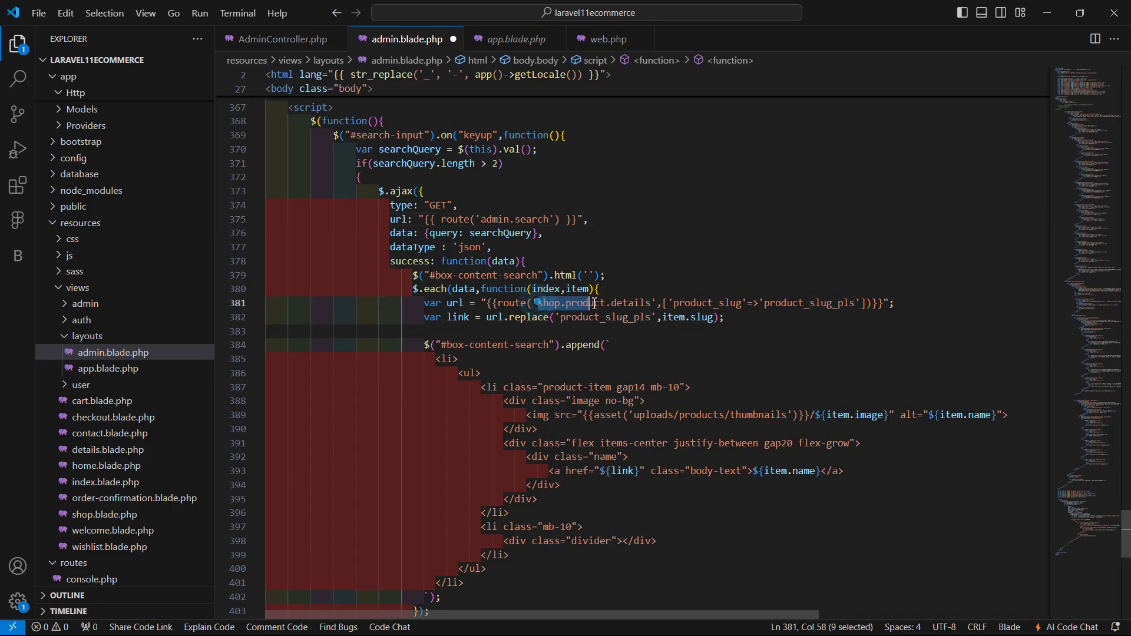
pyautogui.write('adm')
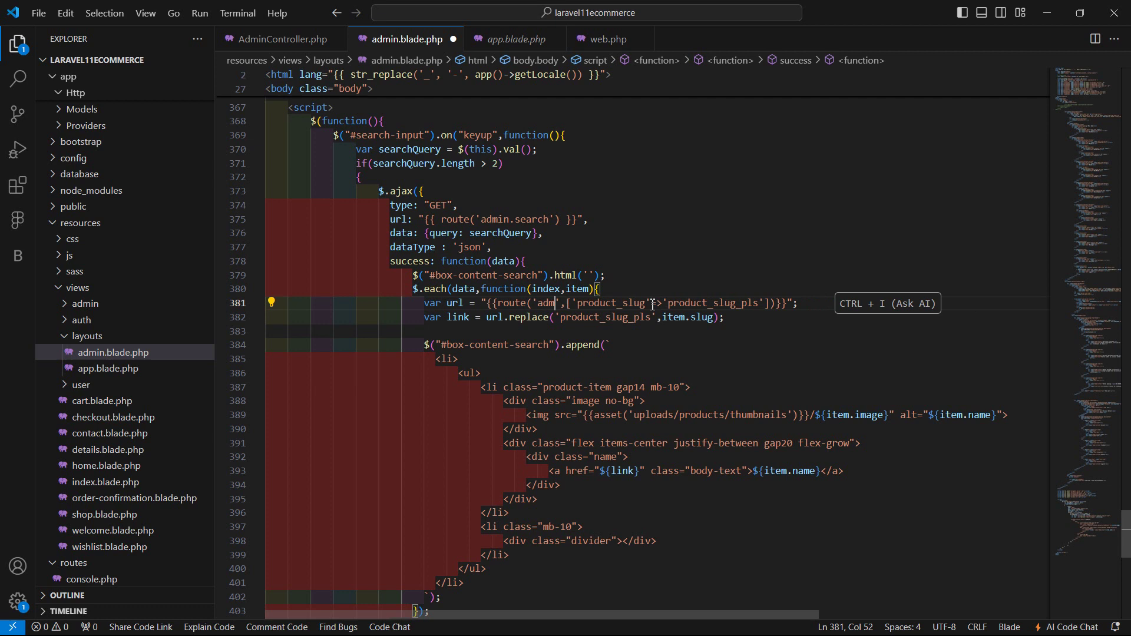
pyautogui.write('in.')
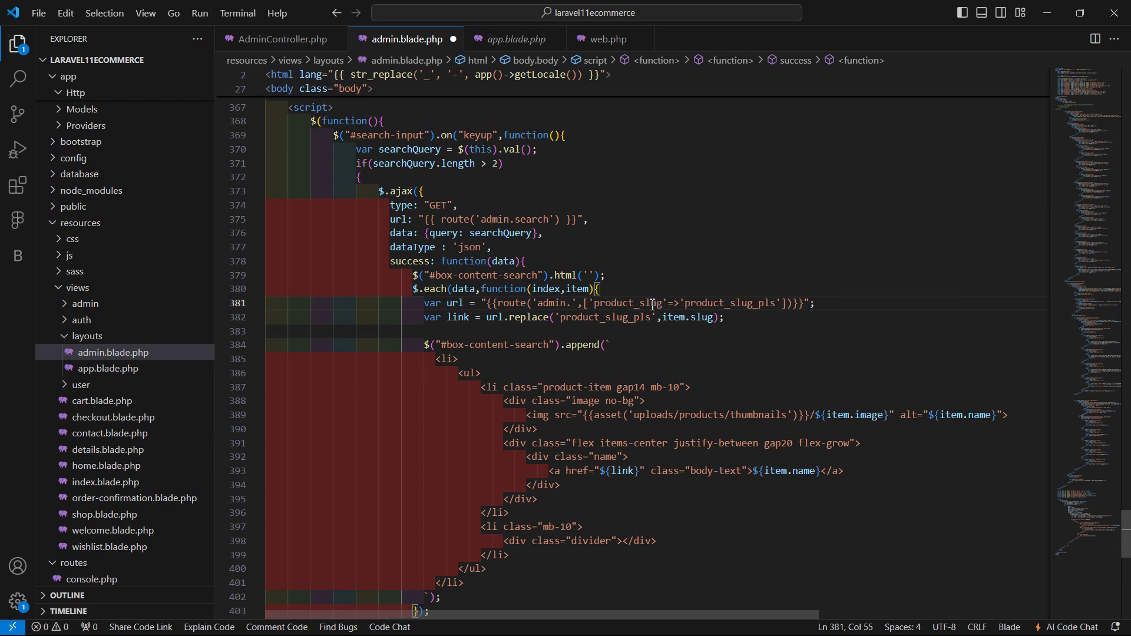
pyautogui.write('pr')
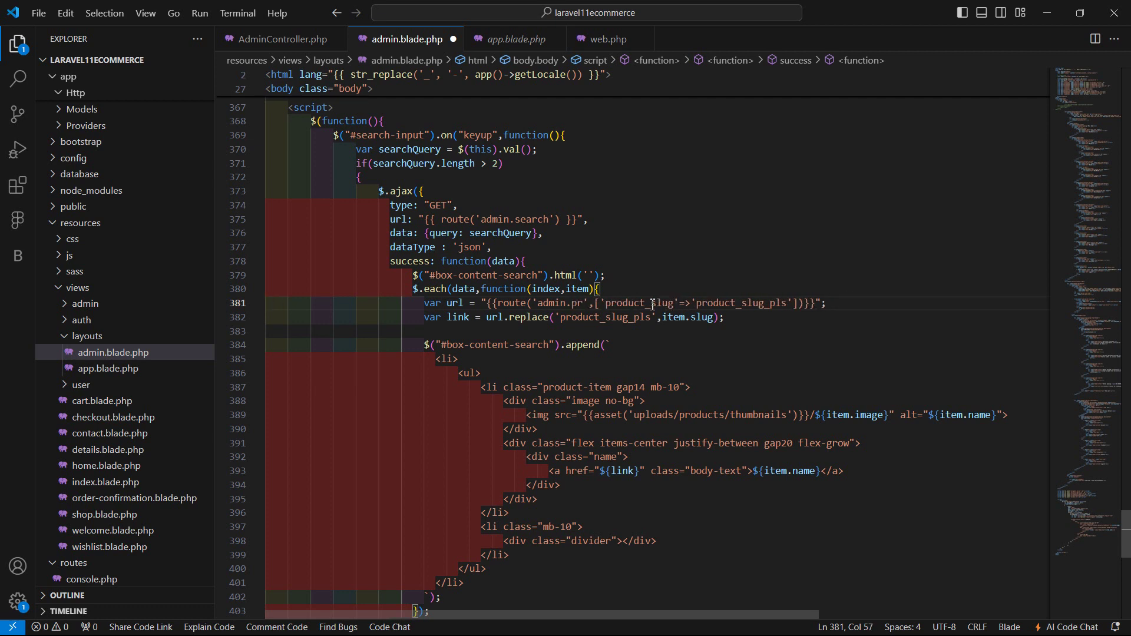
pyautogui.write('oduct.')
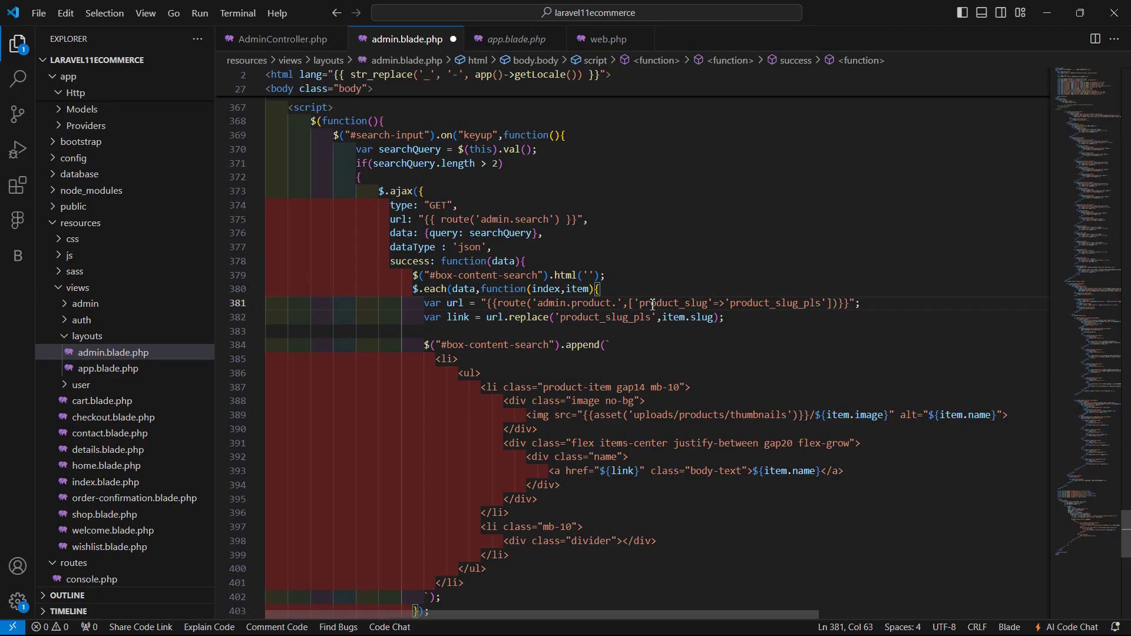
pyautogui.write('edi')
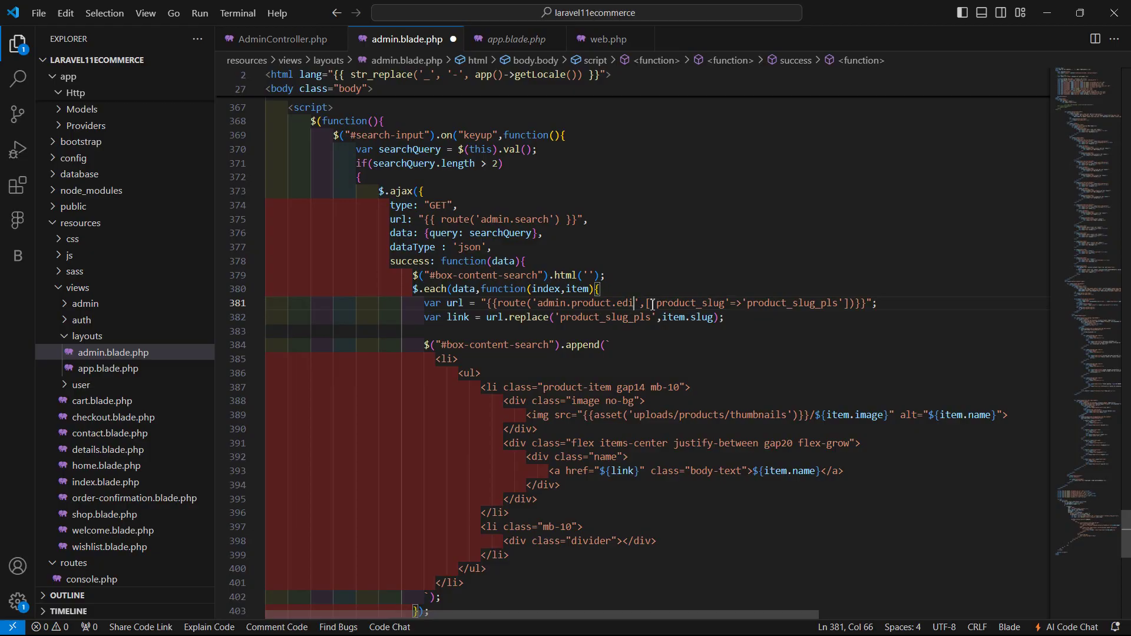
pyautogui.write("t'")
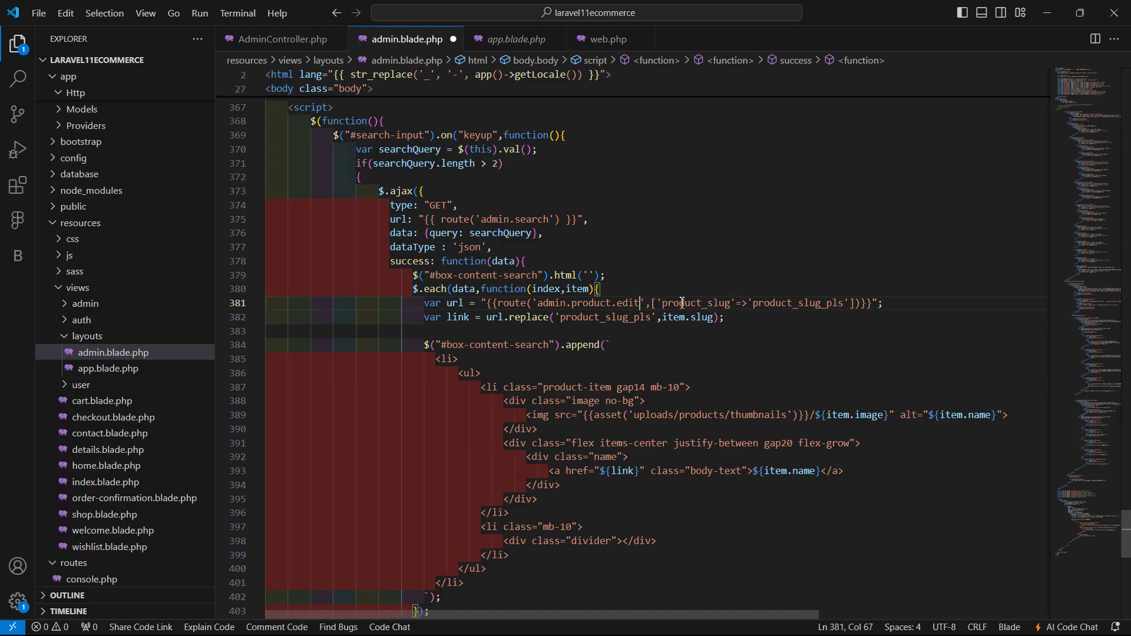
pyautogui.doubleClick(683, 303)
pyautogui.write('id')
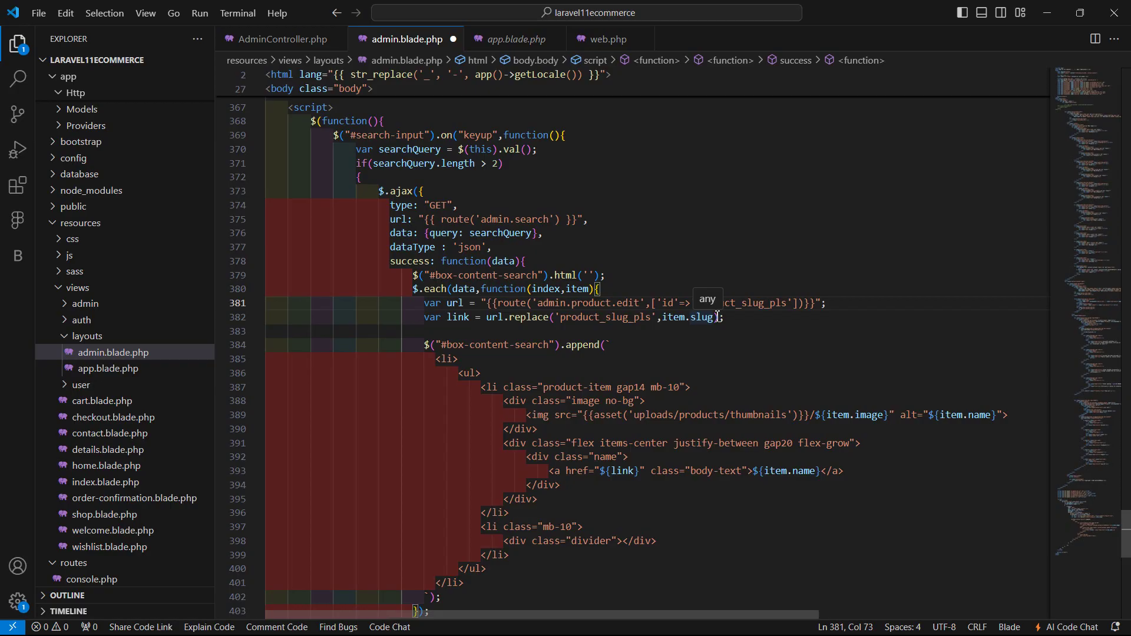
pyautogui.doubleClick(756, 303)
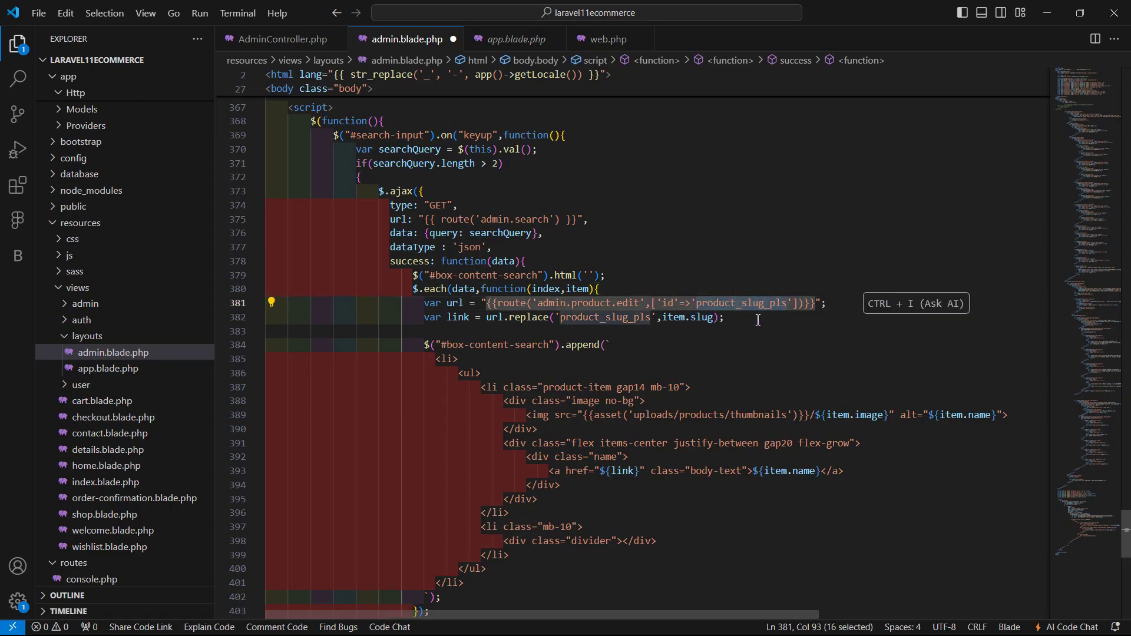
pyautogui.write('product')
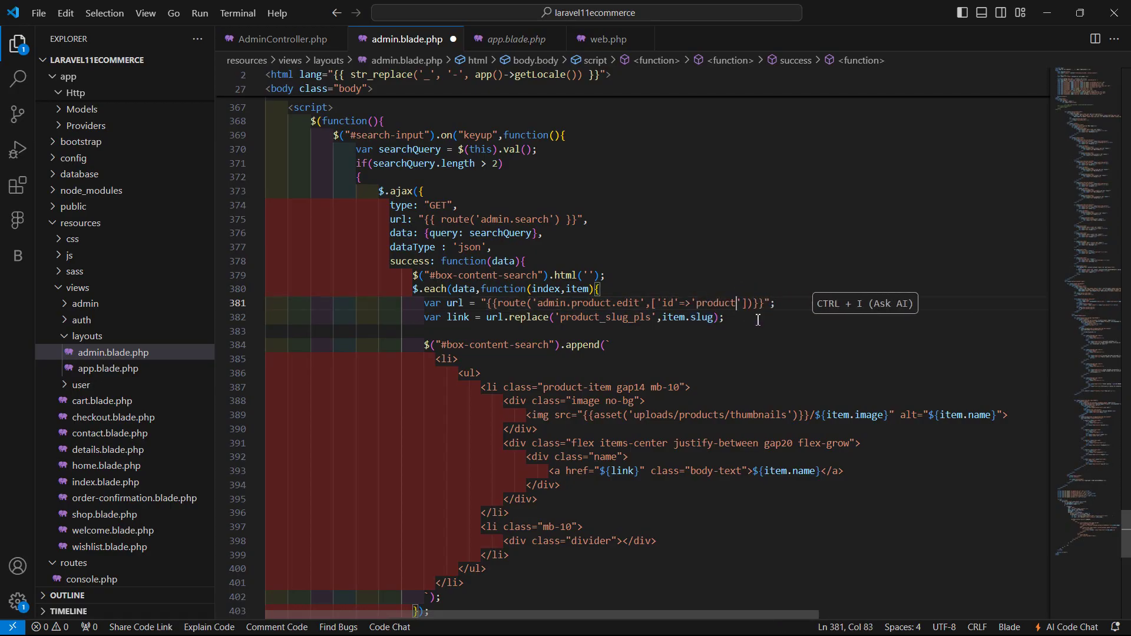
pyautogui.write('_id')
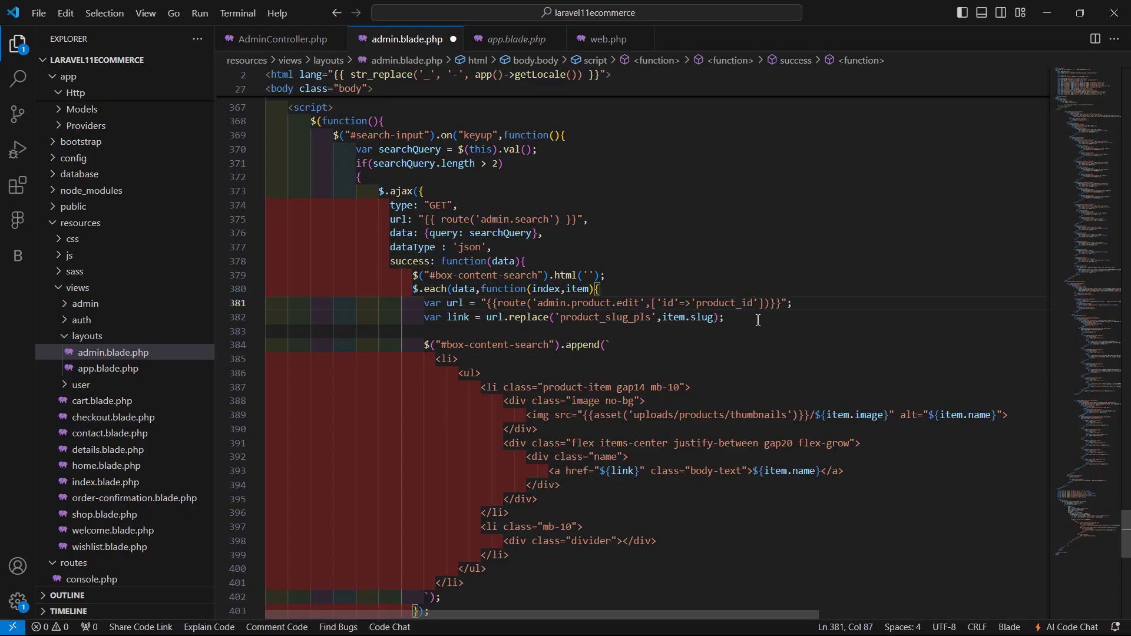
pyautogui.doubleClick(717, 304)
pyautogui.hotkey('ctrl', 'c')
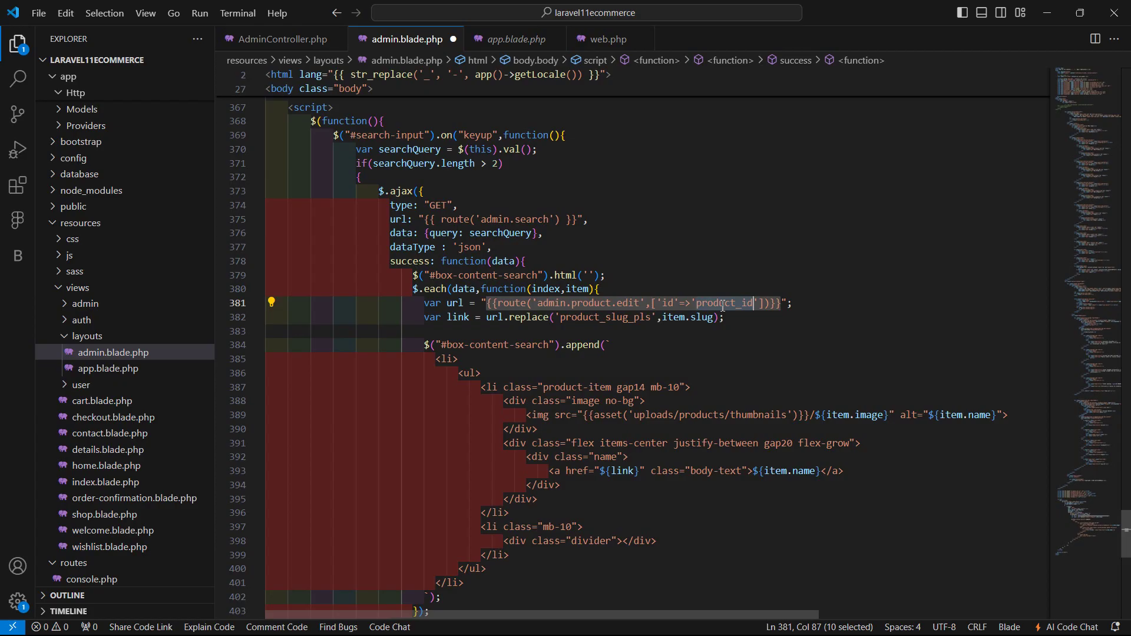
# - On line 382, use the 'product_id' placeholder and item.id instead of the slug
pyautogui.doubleClick(606, 317)
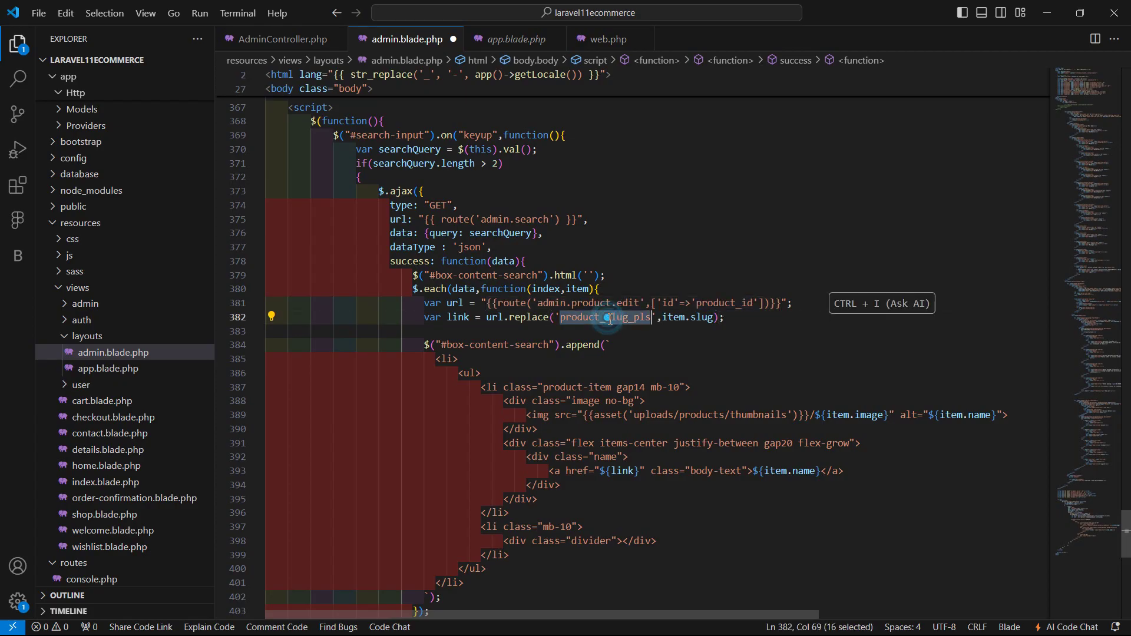
pyautogui.hotkey('ctrl', 'v')
pyautogui.doubleClick(667, 318)
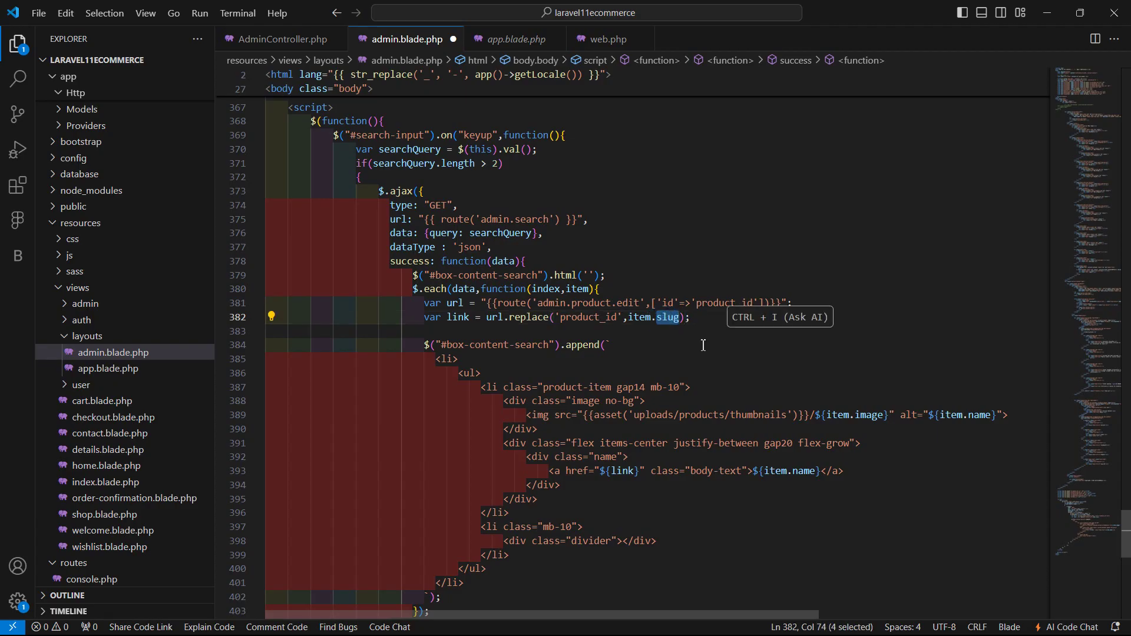
pyautogui.press('BackSpace')
pyautogui.write('id')
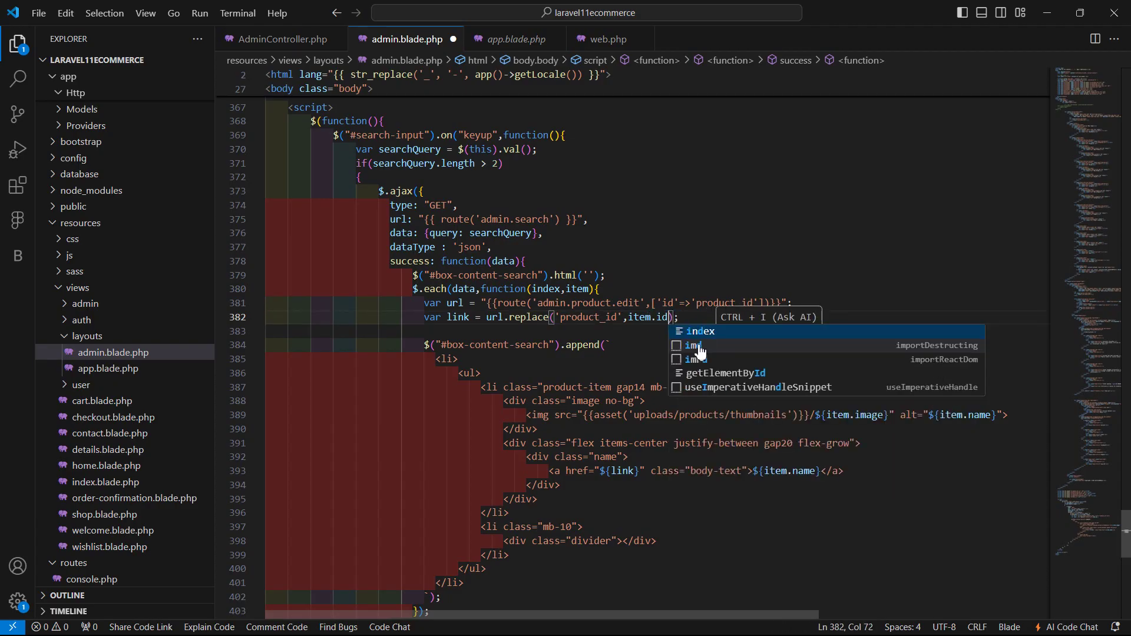
pyautogui.press('Escape')
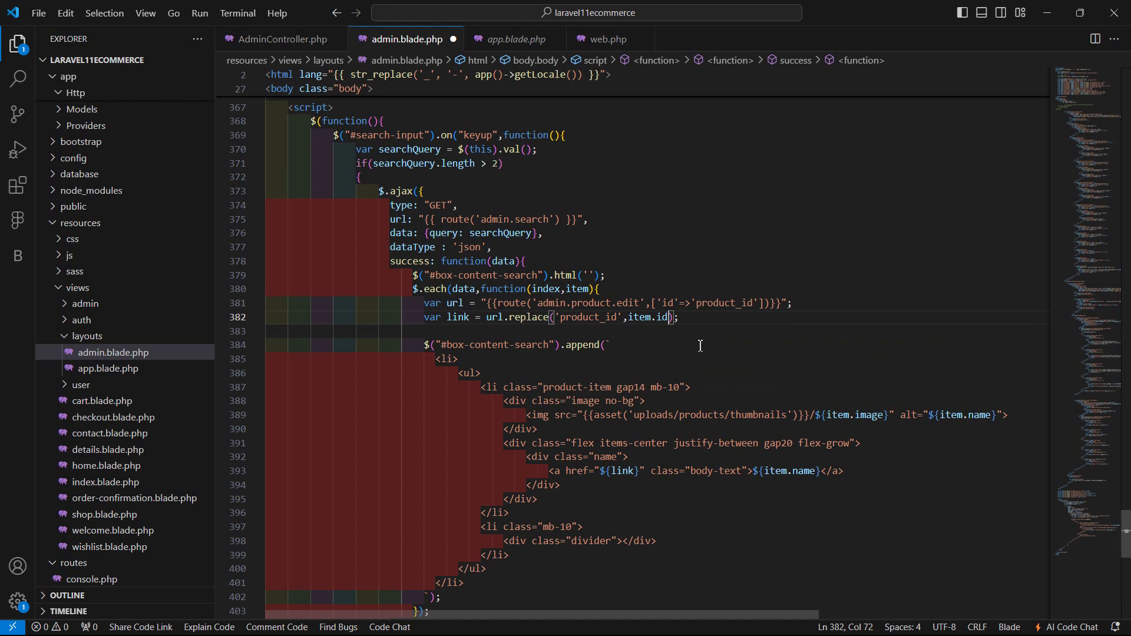
pyautogui.scroll(-2, 700, 345)
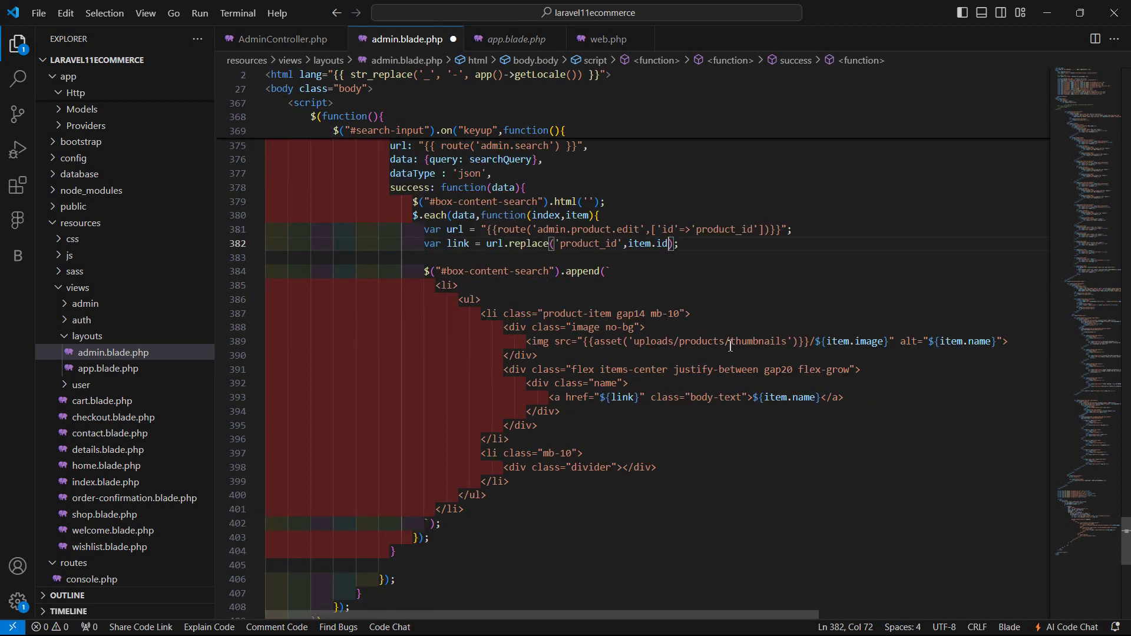
pyautogui.click(869, 391)
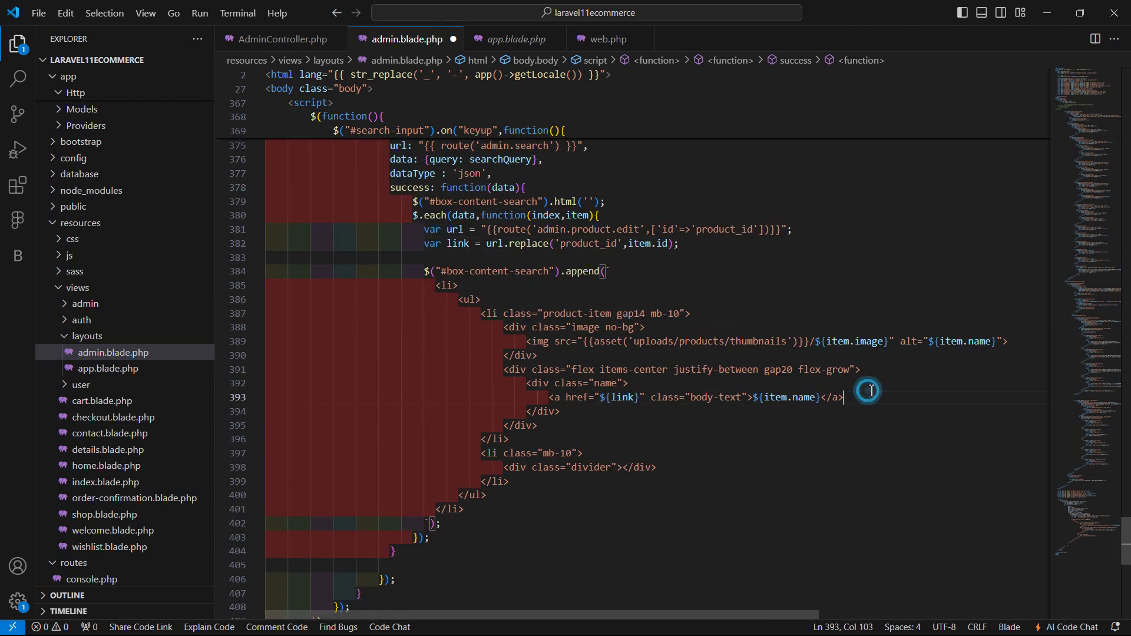
pyautogui.scroll(-2, 619, 402)
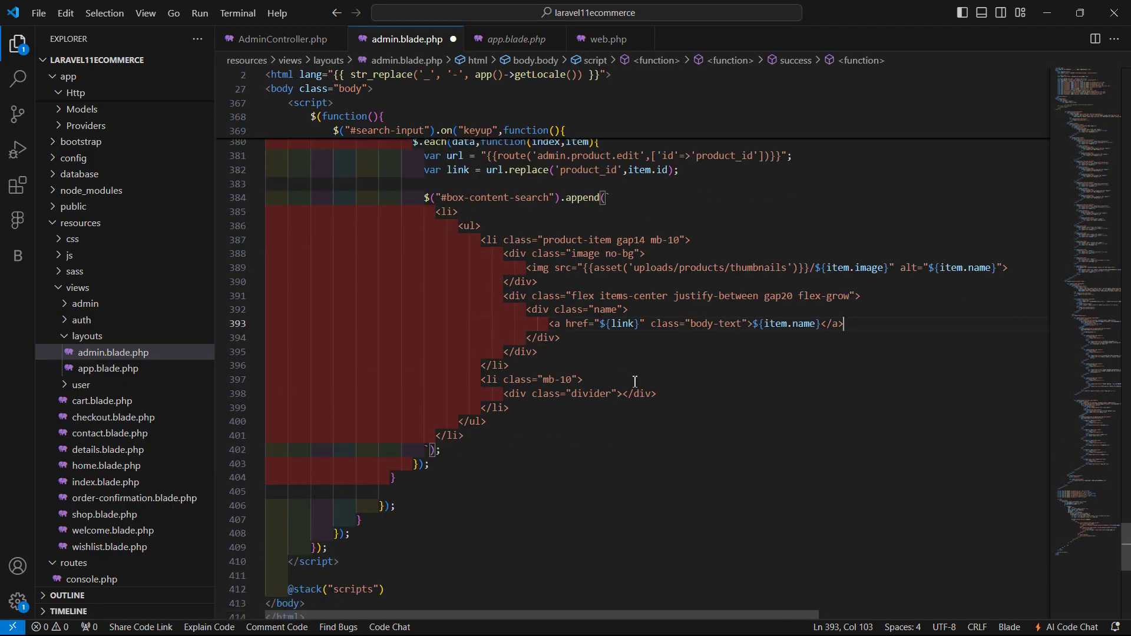
pyautogui.scroll(1, 654, 324)
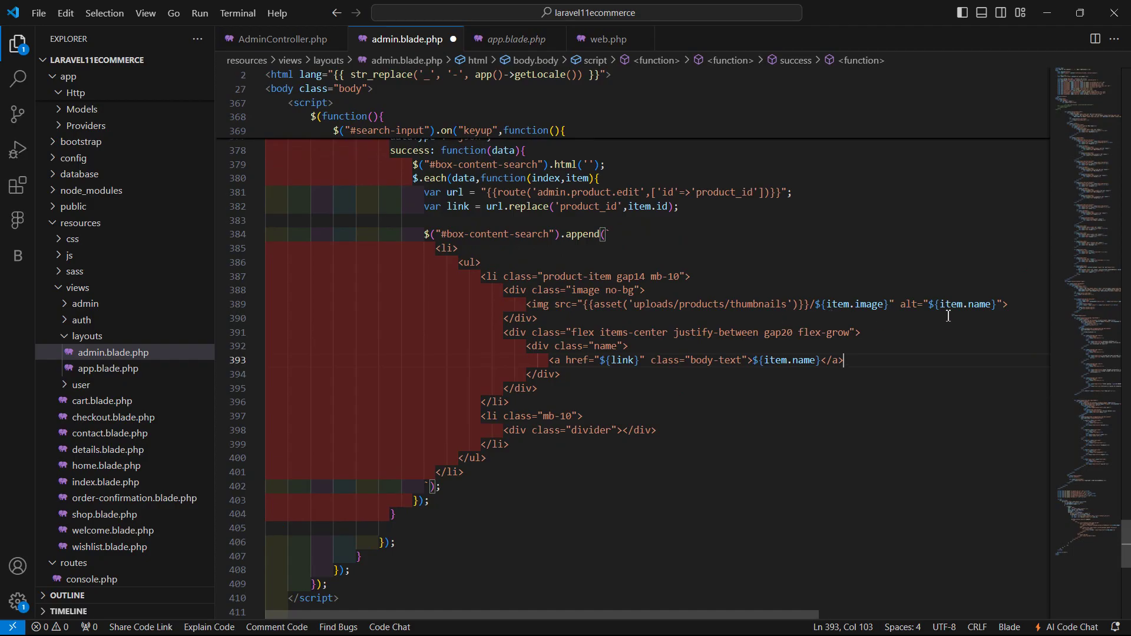
pyautogui.scroll(-1, 504, 495)
pyautogui.scroll(-1, 505, 495)
# - Save admin.blade.php and switch to the Firefox admin dashboard
pyautogui.click(480, 467)
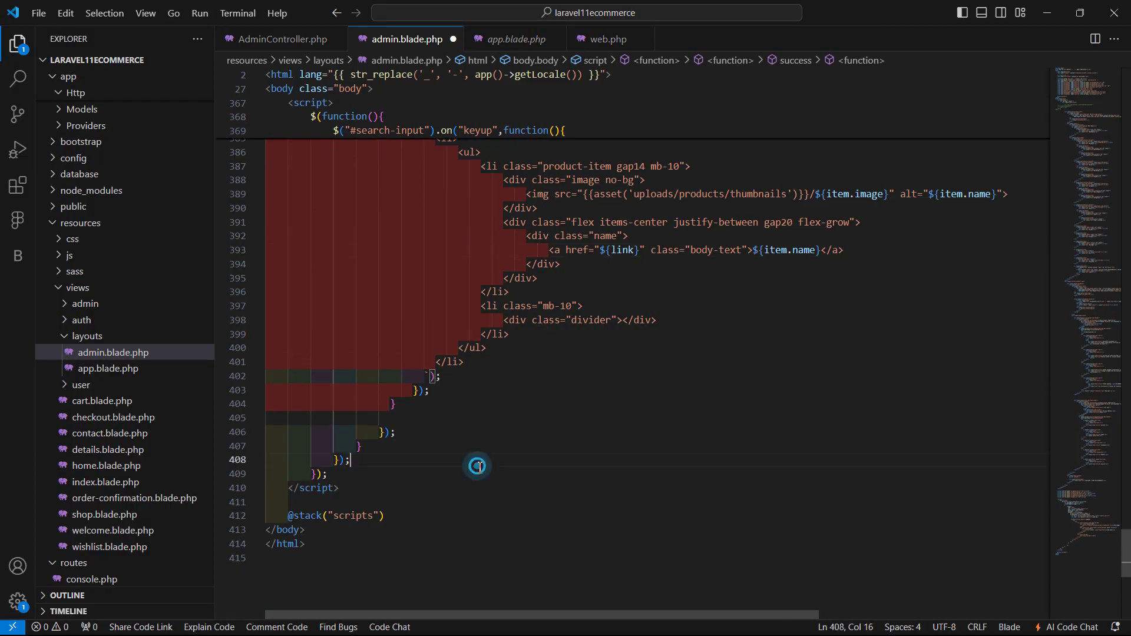
pyautogui.scroll(3, 480, 468)
pyautogui.hotkey('ctrl', 's')
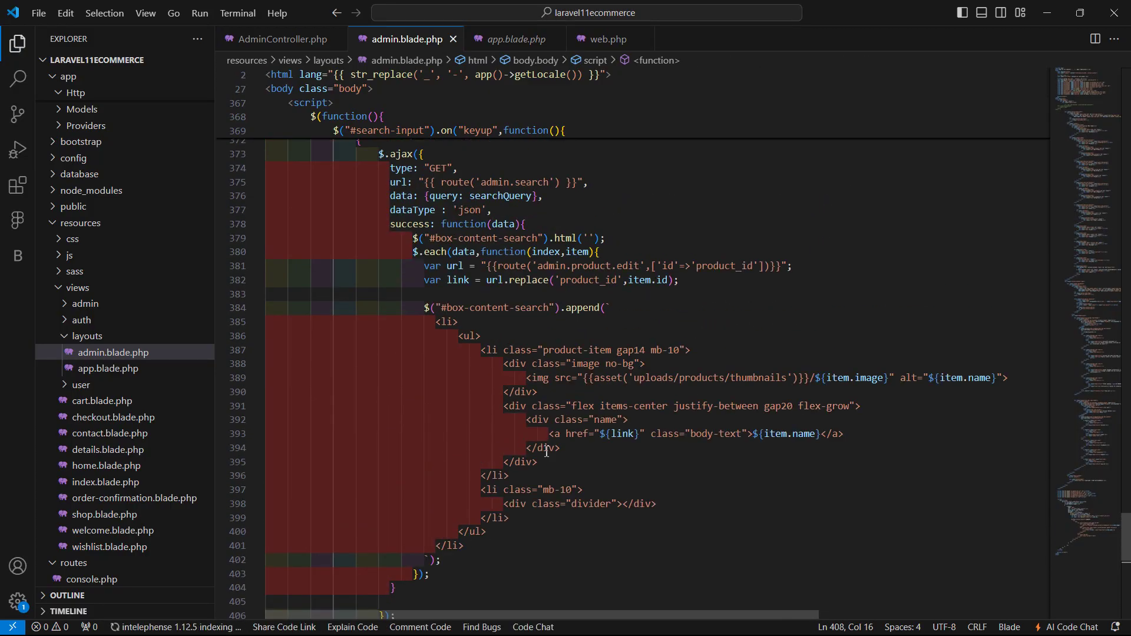
pyautogui.scroll(2, 566, 457)
pyautogui.scroll(3, 661, 392)
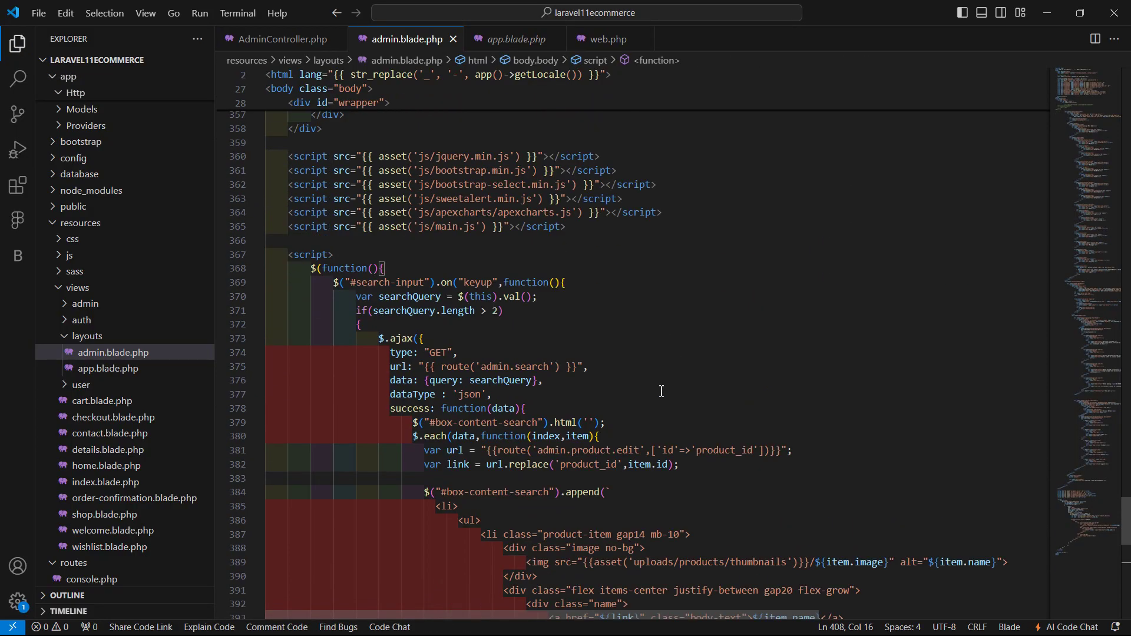
pyautogui.scroll(-1, 696, 373)
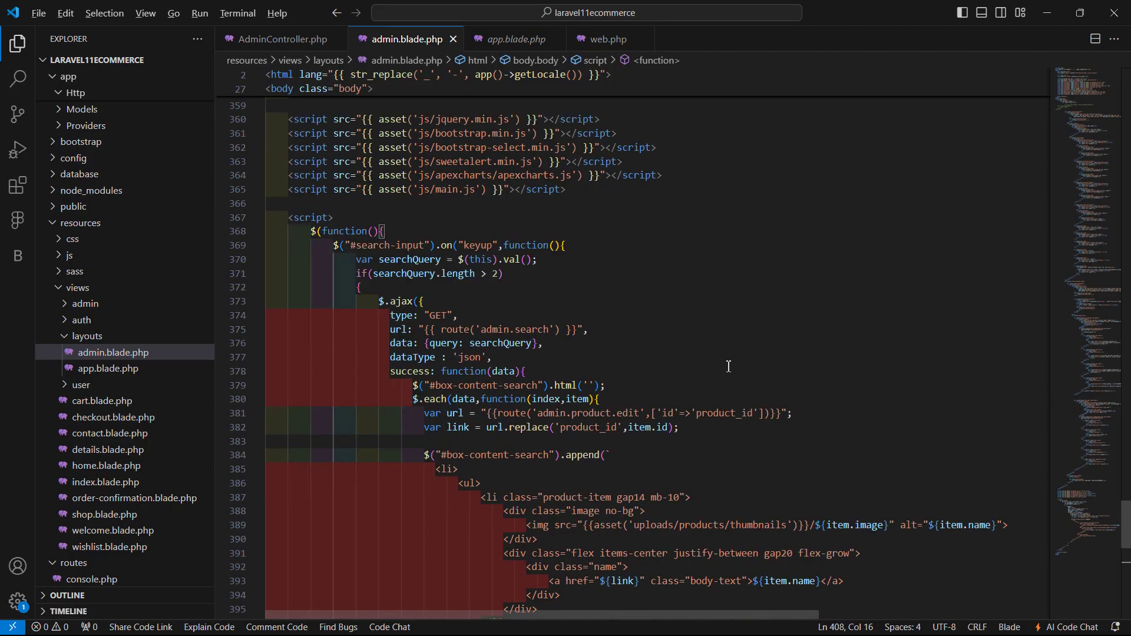
pyautogui.hotkey('alt', 'Tab')
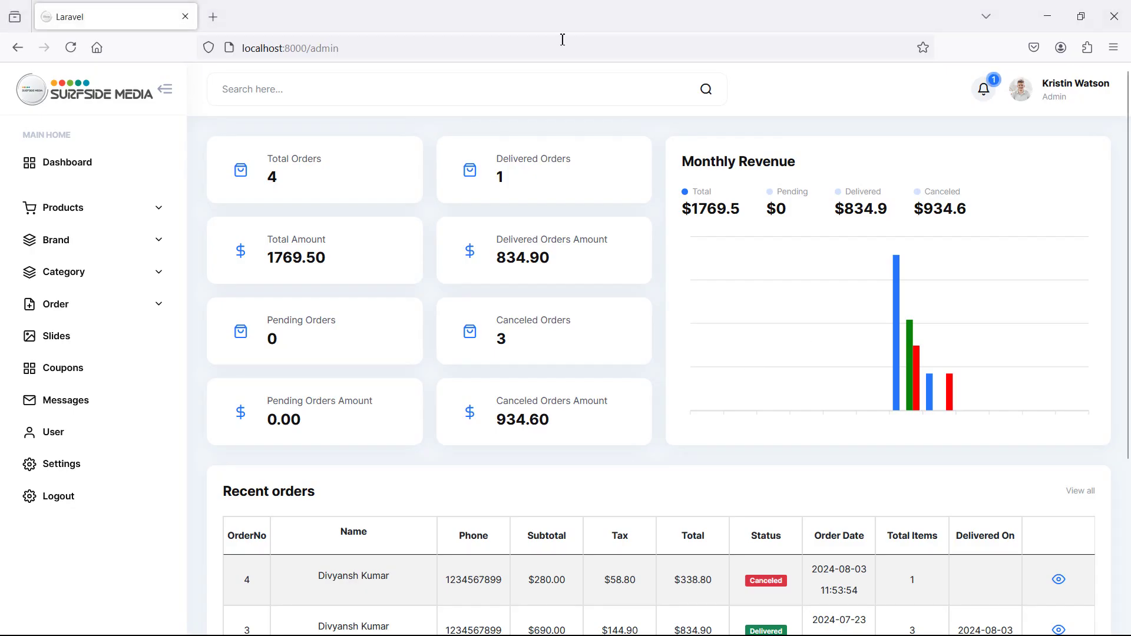
# - Reload the dashboard, search 'pro', then delete a letter while browser suggestions overlap the results
pyautogui.click(547, 47)
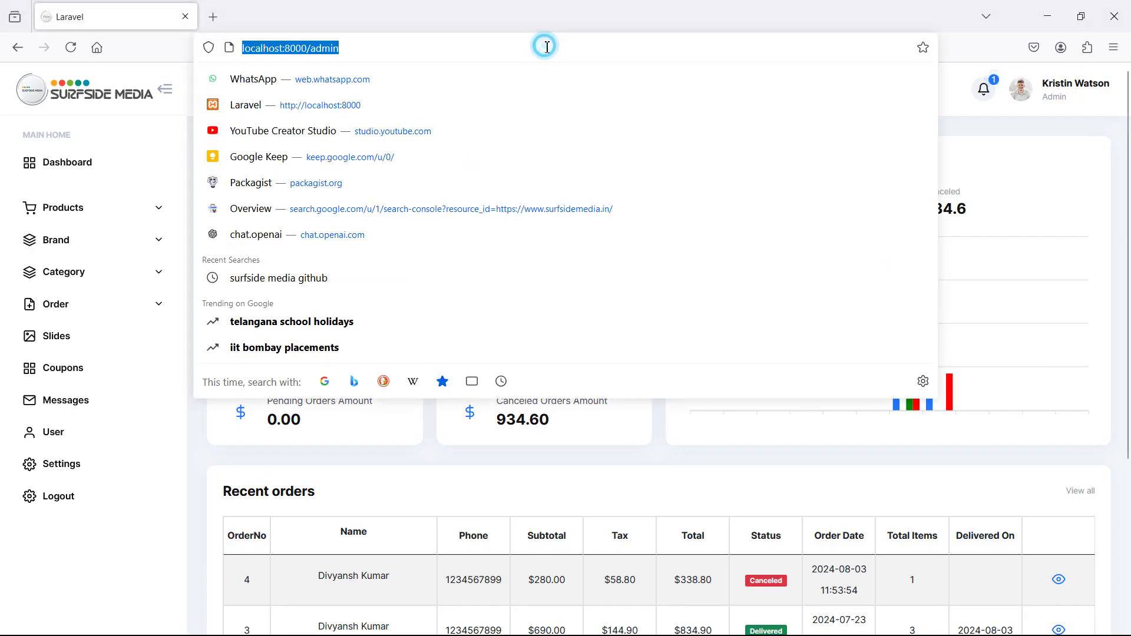
pyautogui.press('Return')
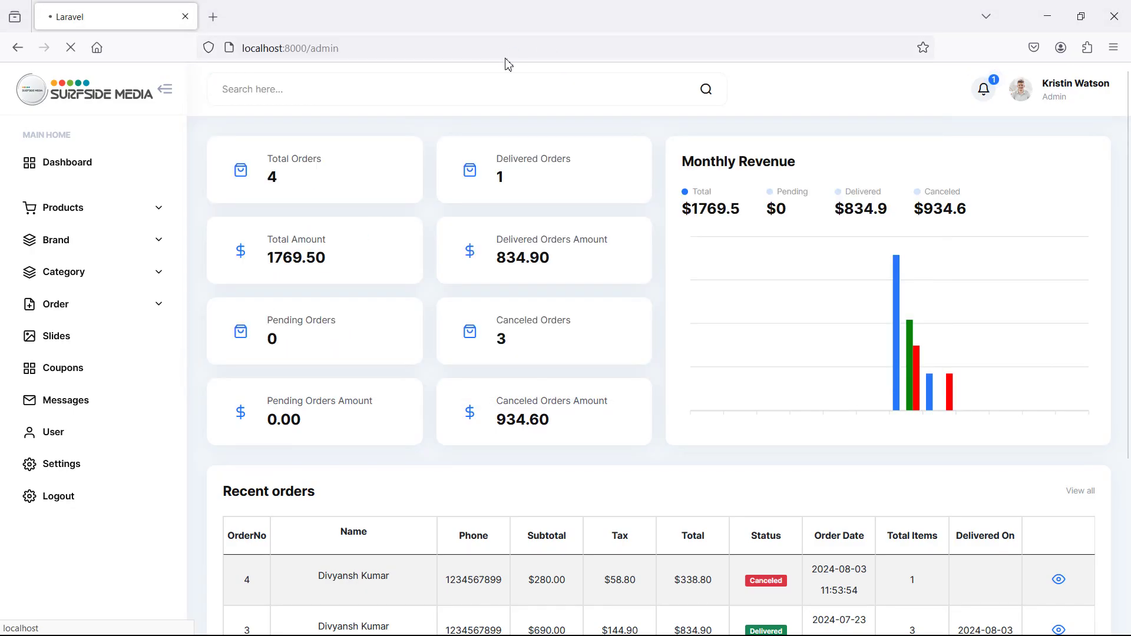
pyautogui.click(299, 90)
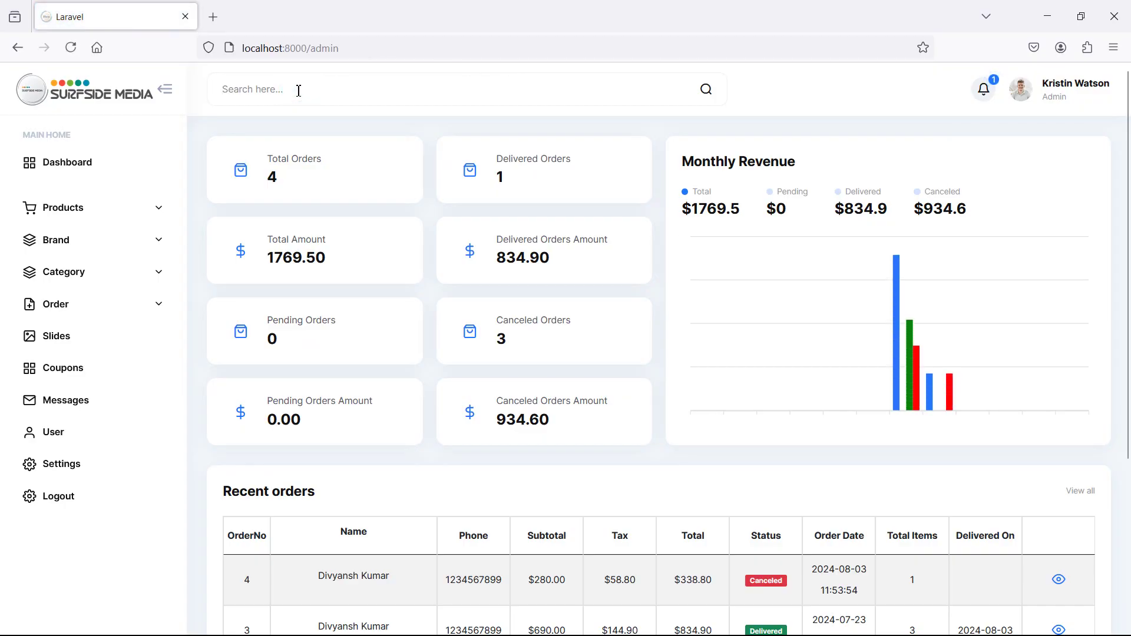
pyautogui.write('pro')
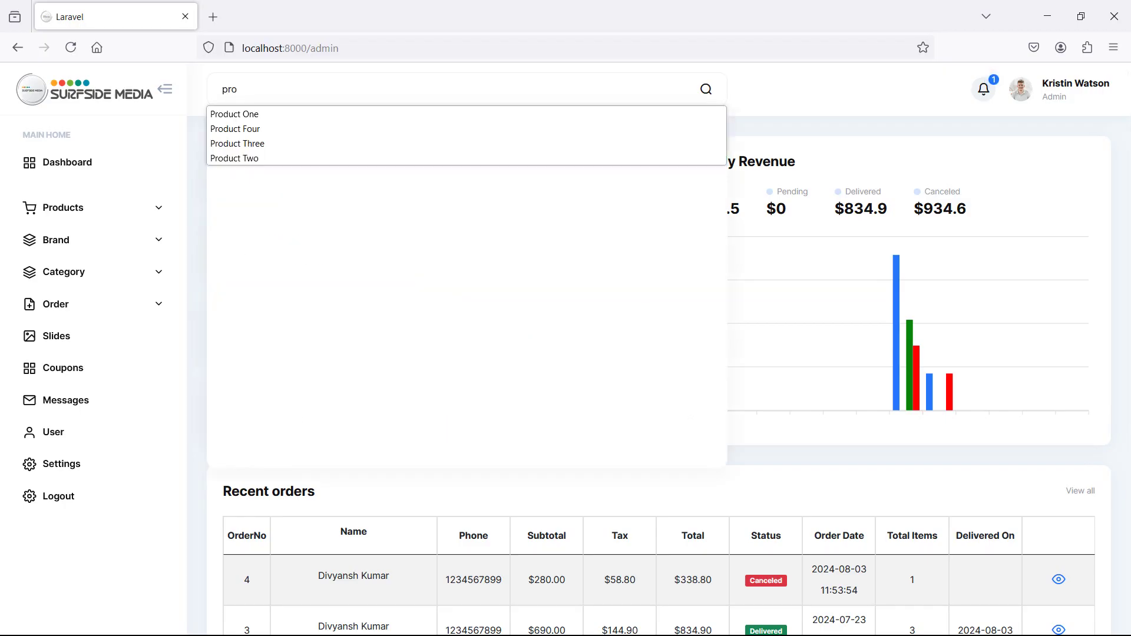
pyautogui.click(786, 90)
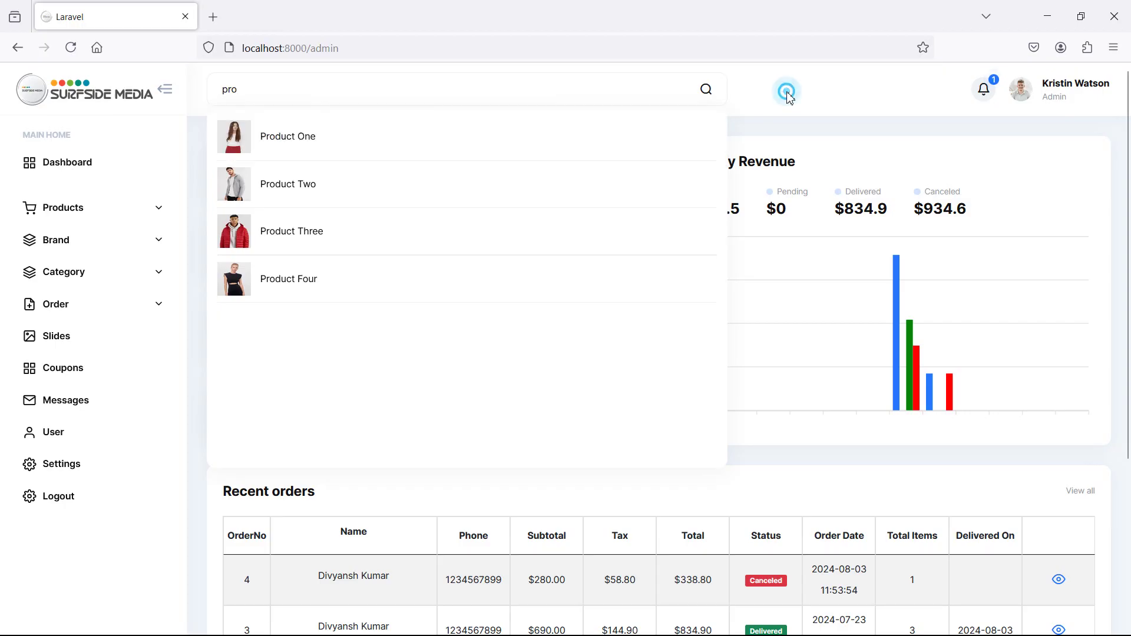
pyautogui.click(291, 91)
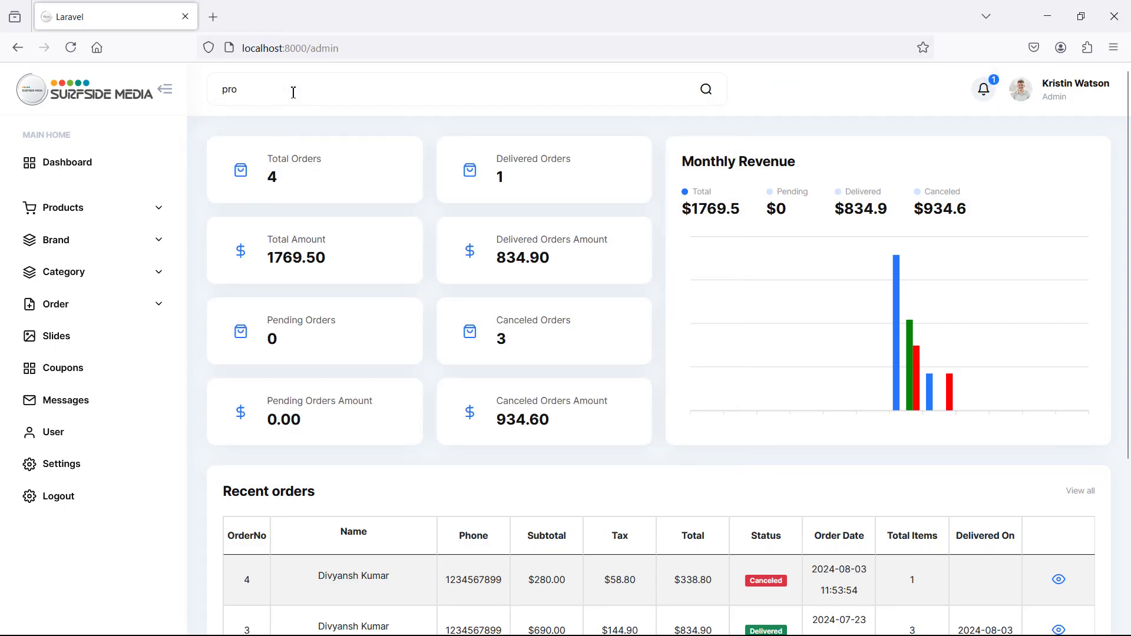
pyautogui.press('BackSpace')
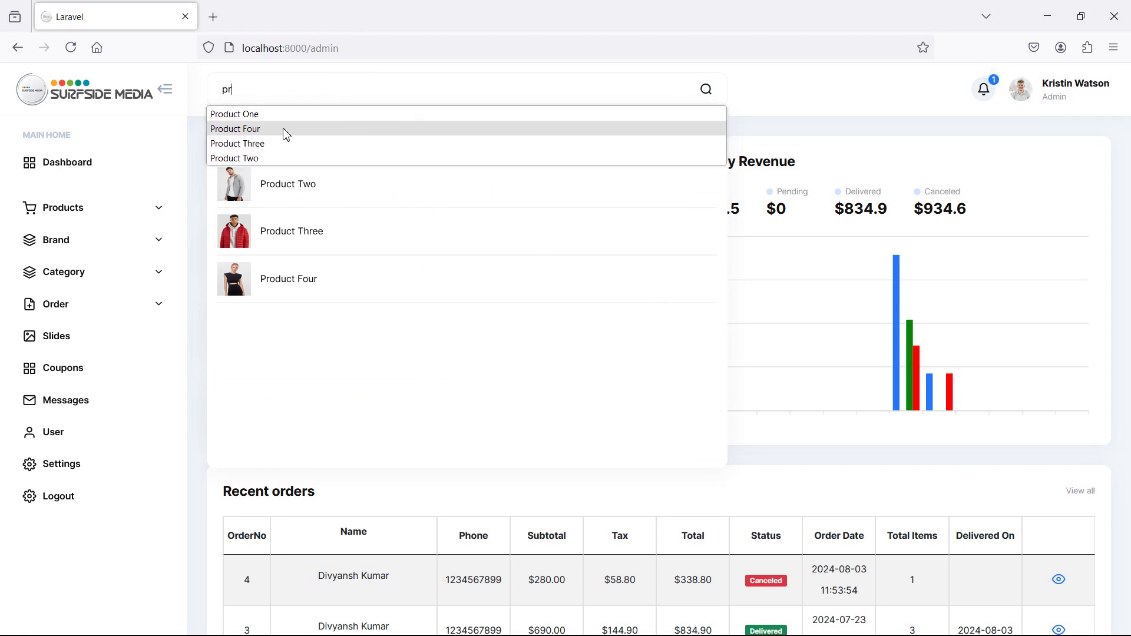
pyautogui.click(855, 84)
# - Find the 'search here' input in admin.blade.php
pyautogui.hotkey('alt', 'Tab')
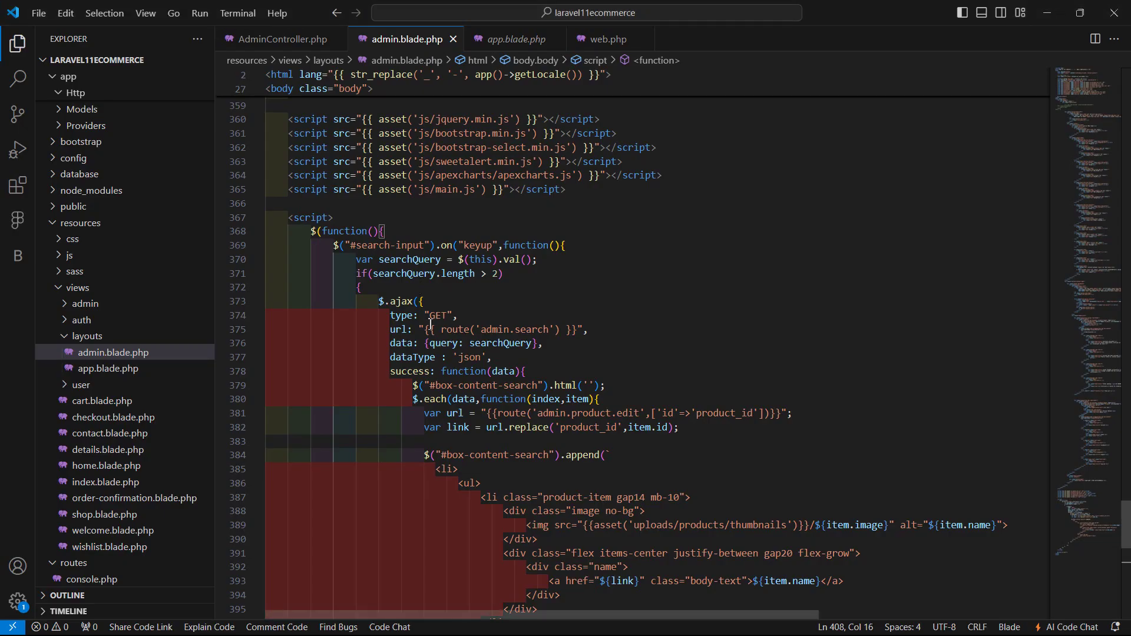
pyautogui.scroll(8, 587, 278)
pyautogui.scroll(6, 586, 279)
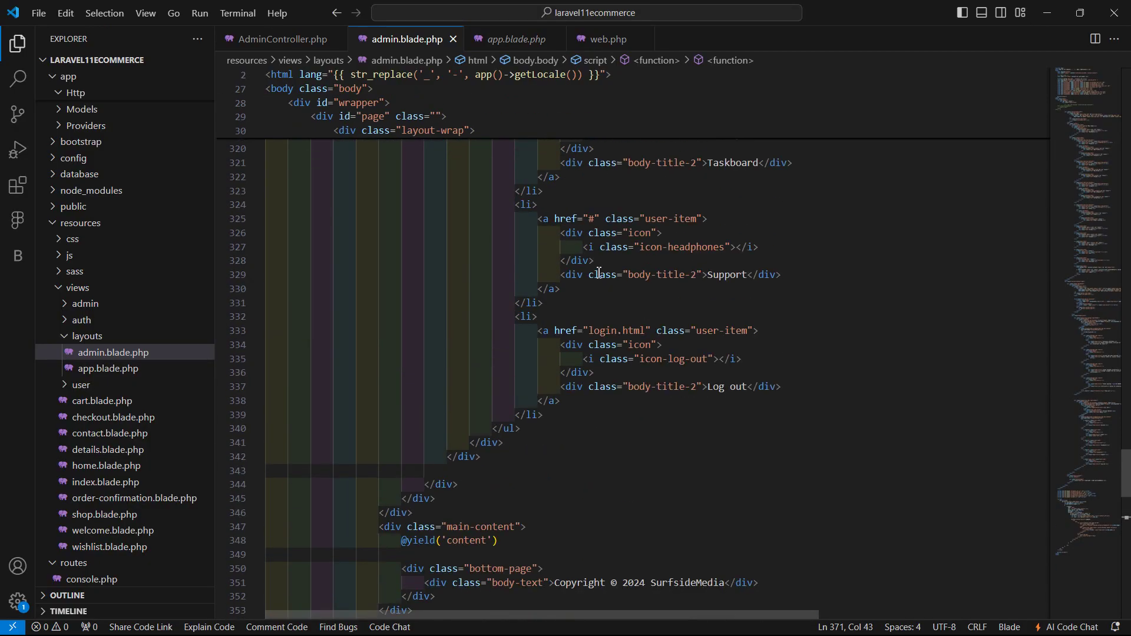
pyautogui.scroll(3, 587, 278)
pyautogui.click(932, 331)
pyautogui.hotkey('ctrl', 'f')
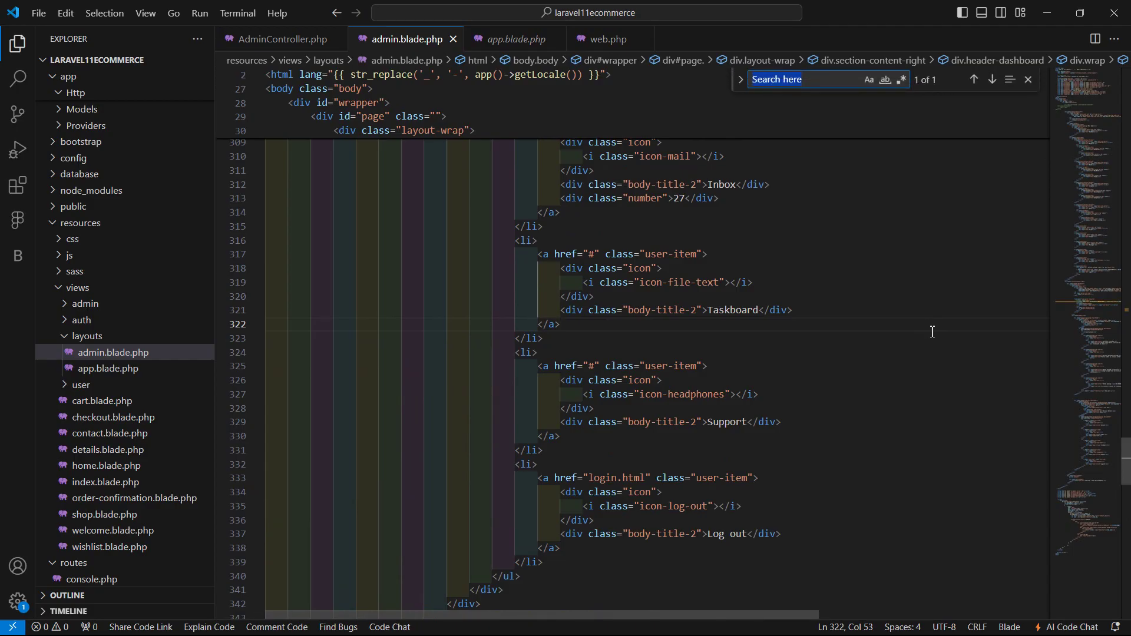
pyautogui.write('search')
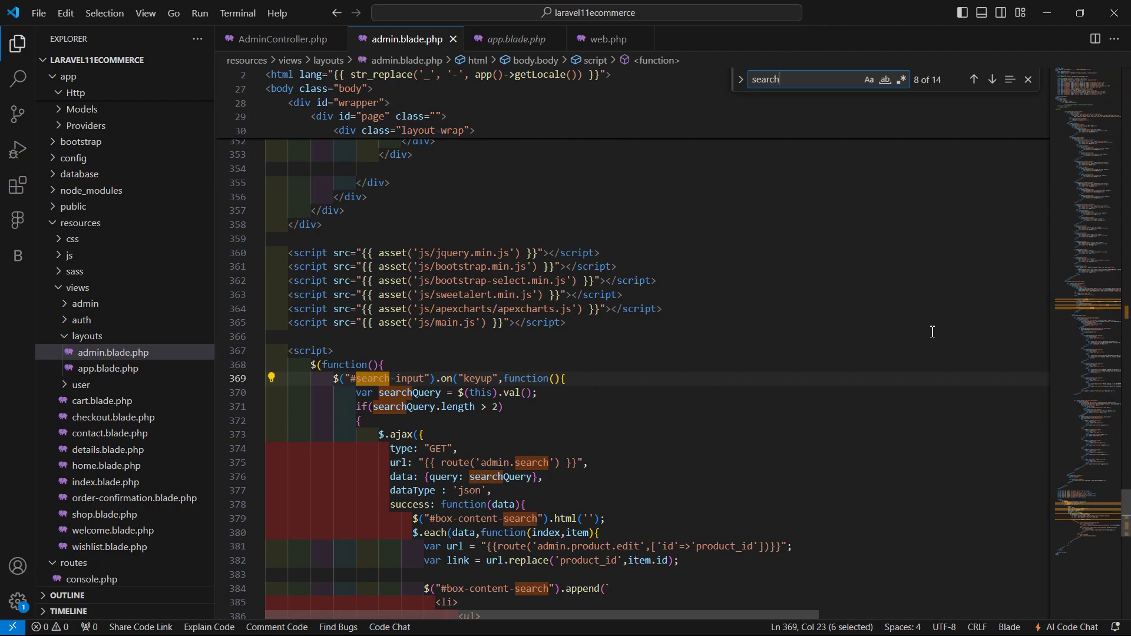
pyautogui.write(' here')
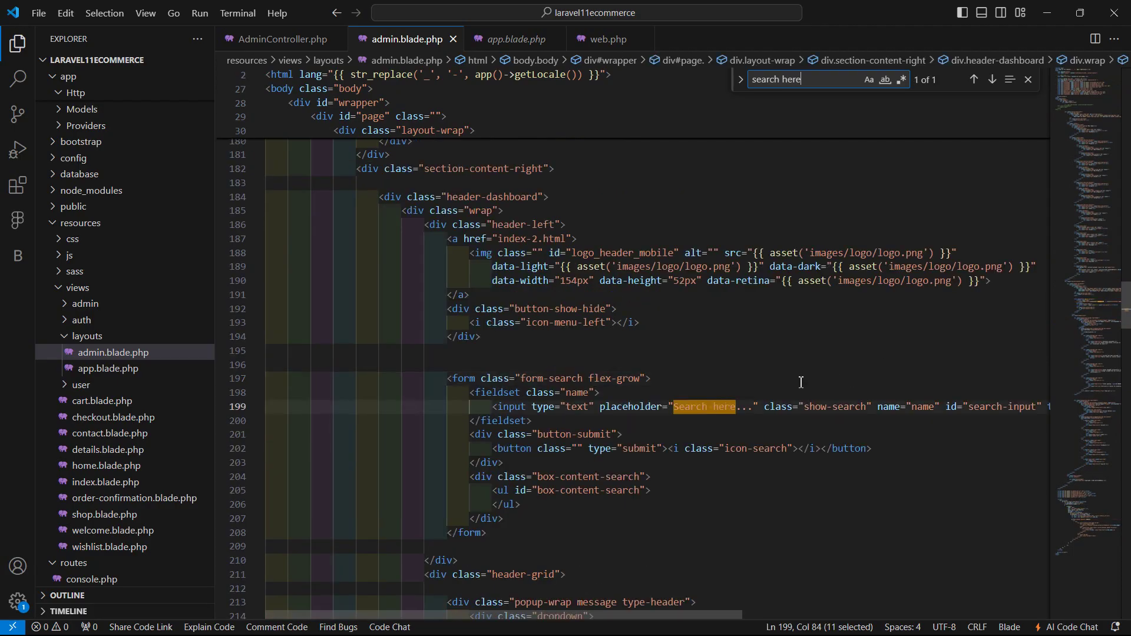
pyautogui.click(759, 408)
pyautogui.press('Escape')
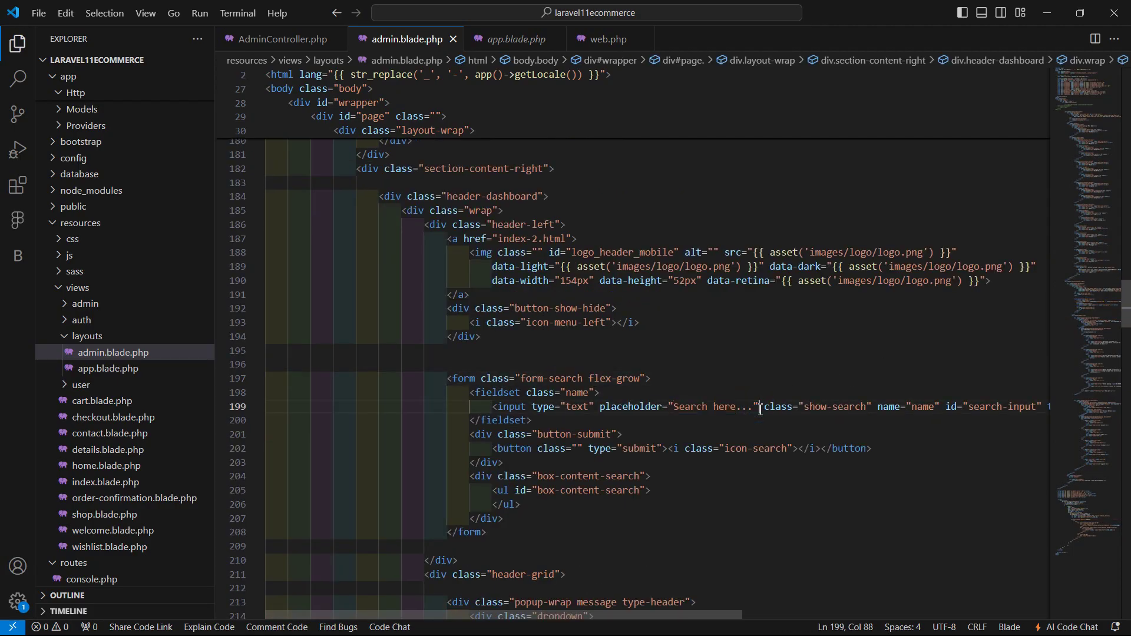
# - Add autocomplete="off" to the end of the search input tag on line 199
pyautogui.press('End')
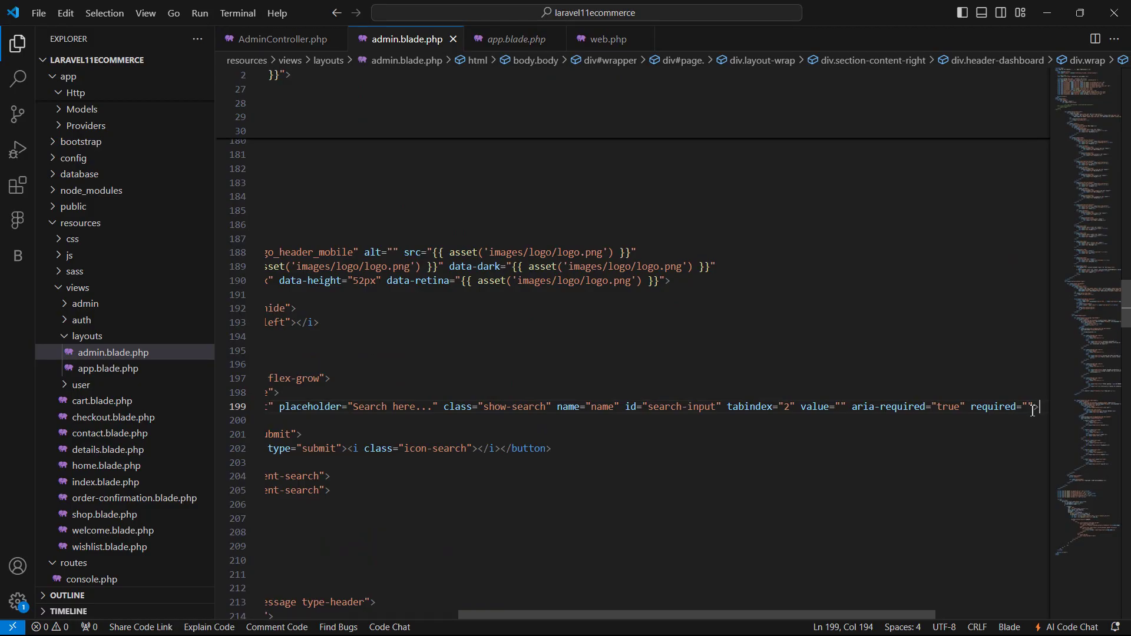
pyautogui.write('a')
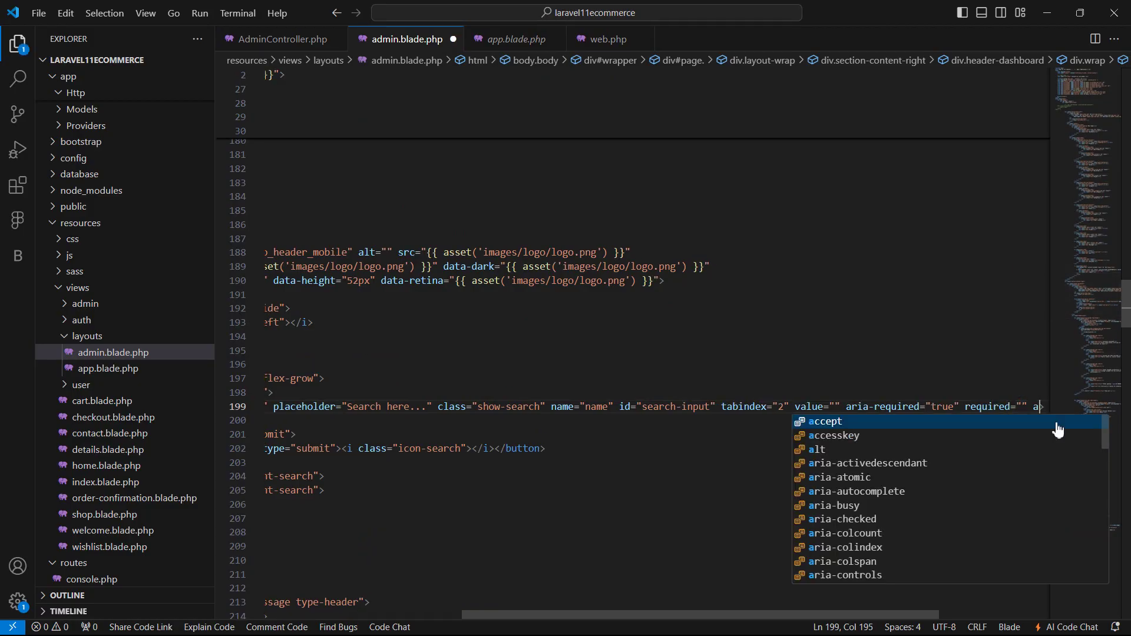
pyautogui.write('ut>')
pyautogui.press('Return')
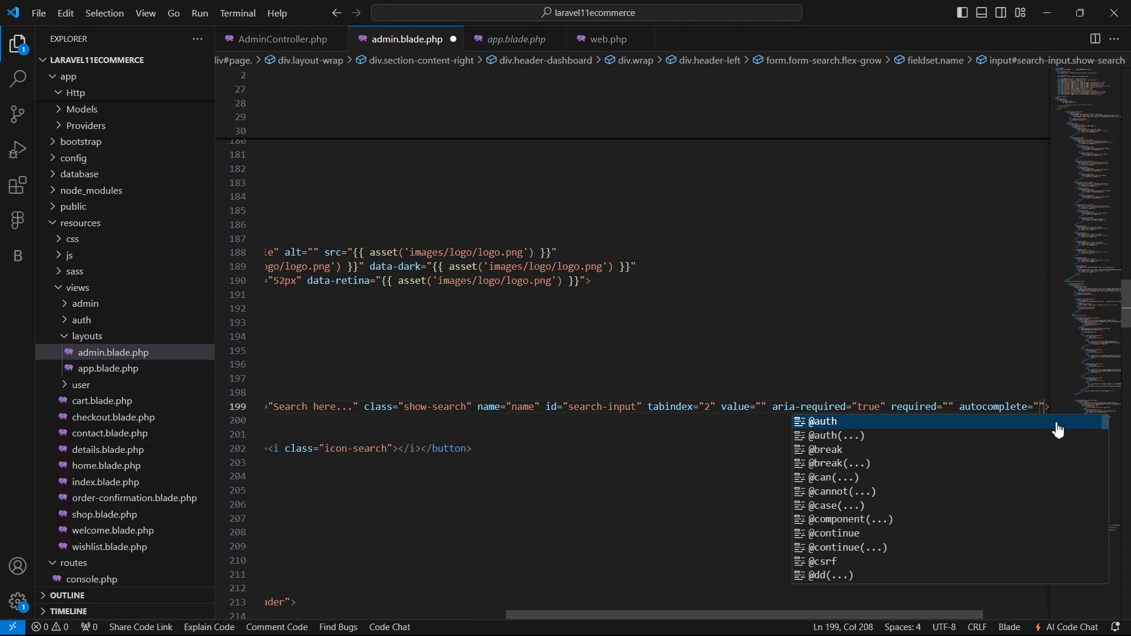
pyautogui.write('f')
pyautogui.press('BackSpace')
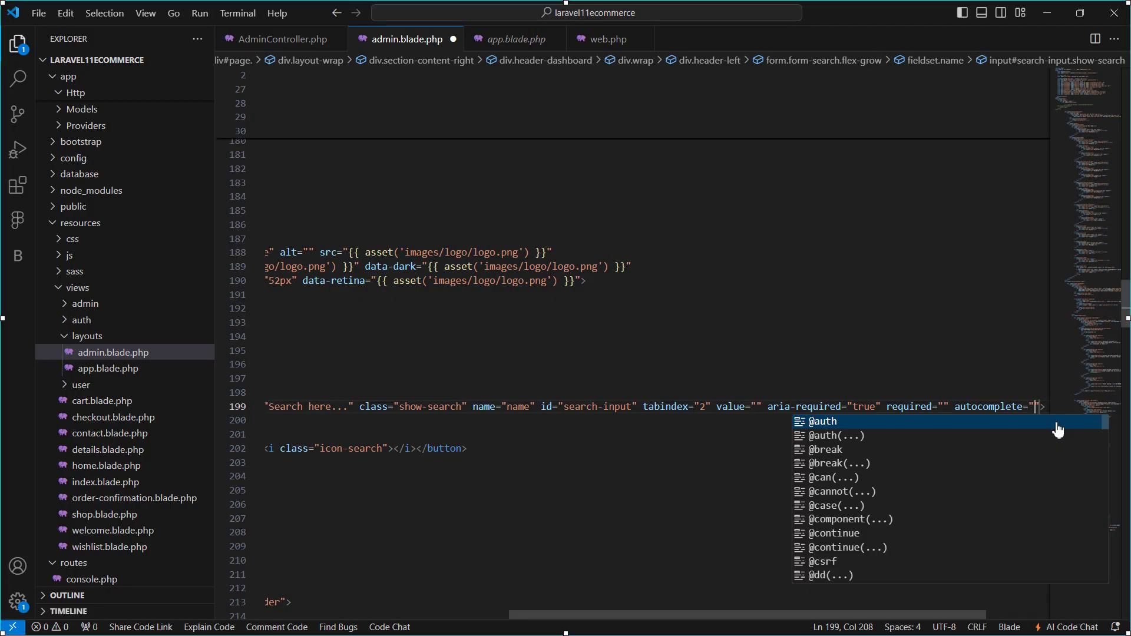
pyautogui.press('Escape')
pyautogui.click(9, 45)
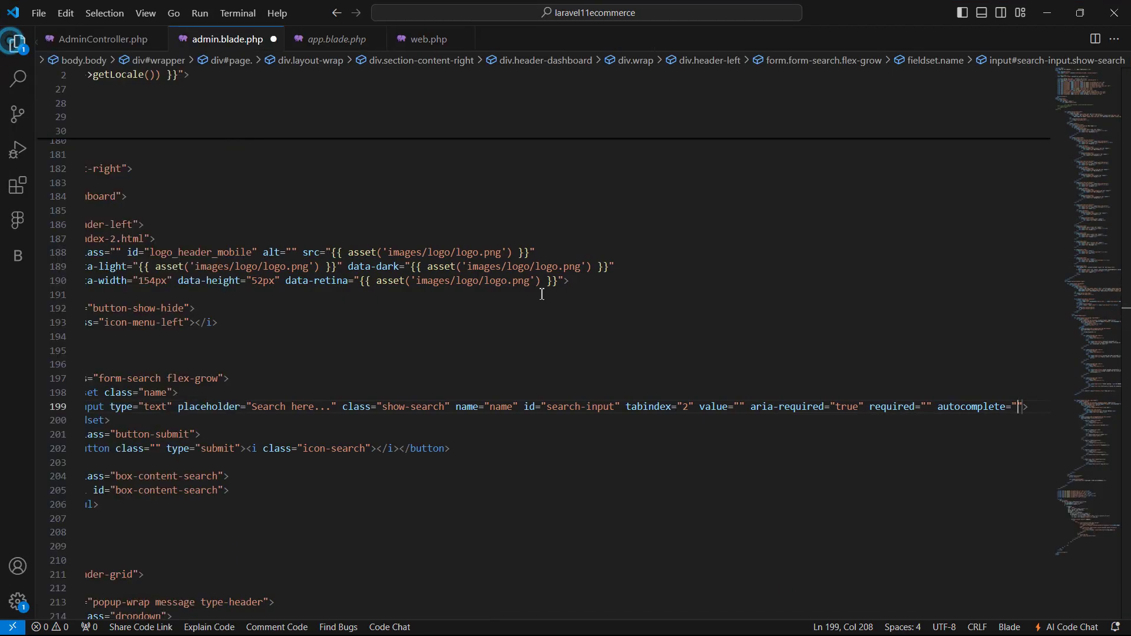
pyautogui.write('off')
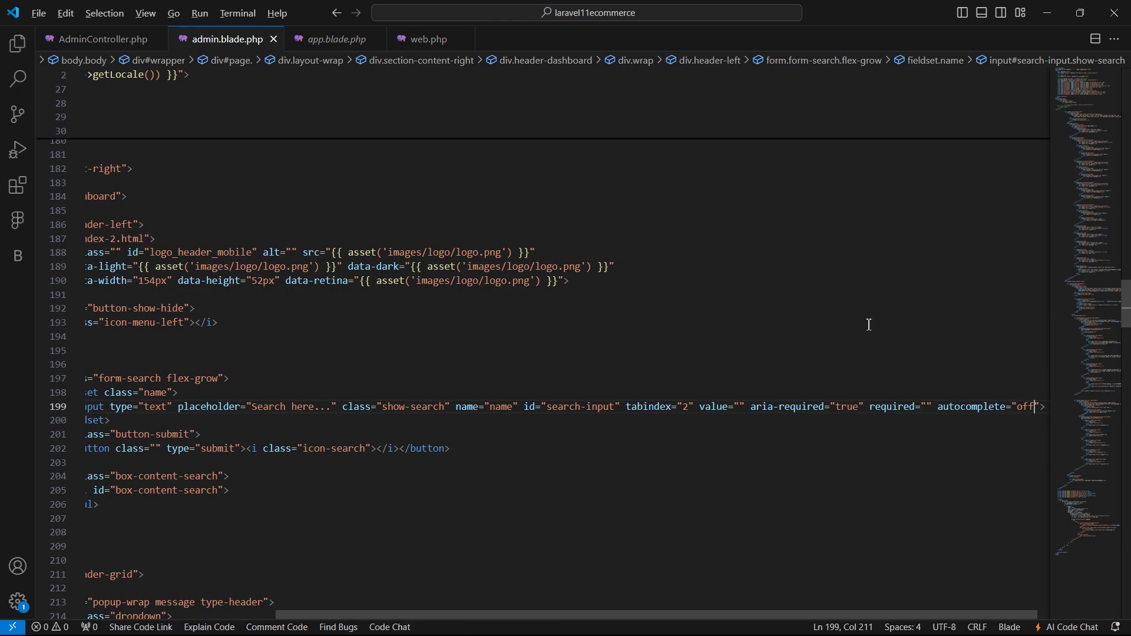
pyautogui.hotkey('alt', 'Tab')
# - Reload the dashboard and open Product Three's edit page from a 'pro' search
pyautogui.press('F5')
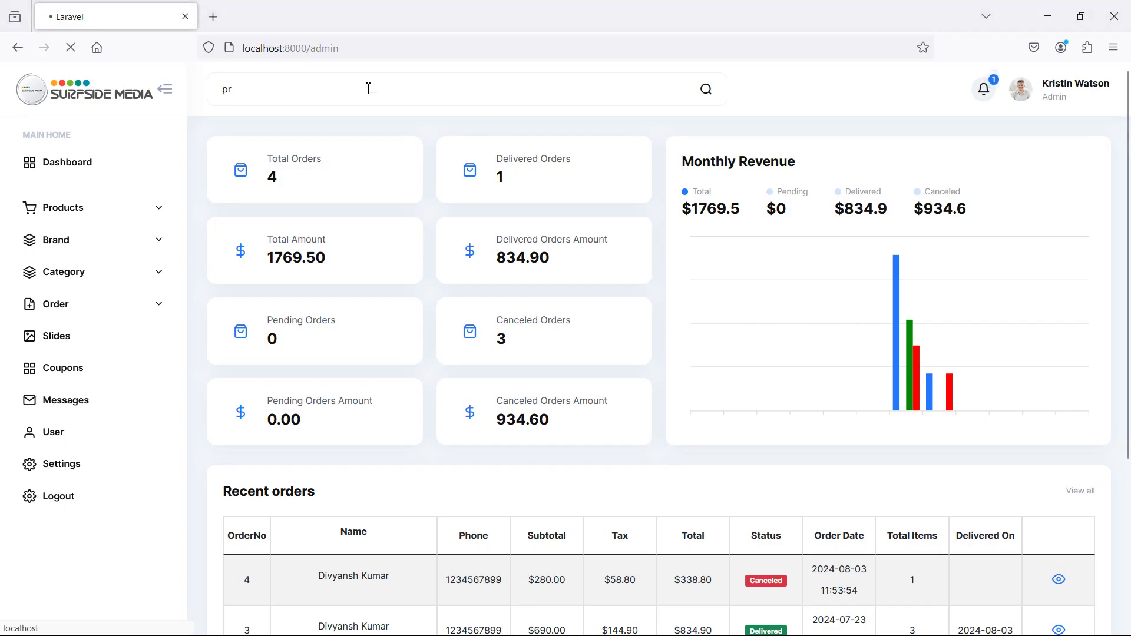
pyautogui.click(269, 88)
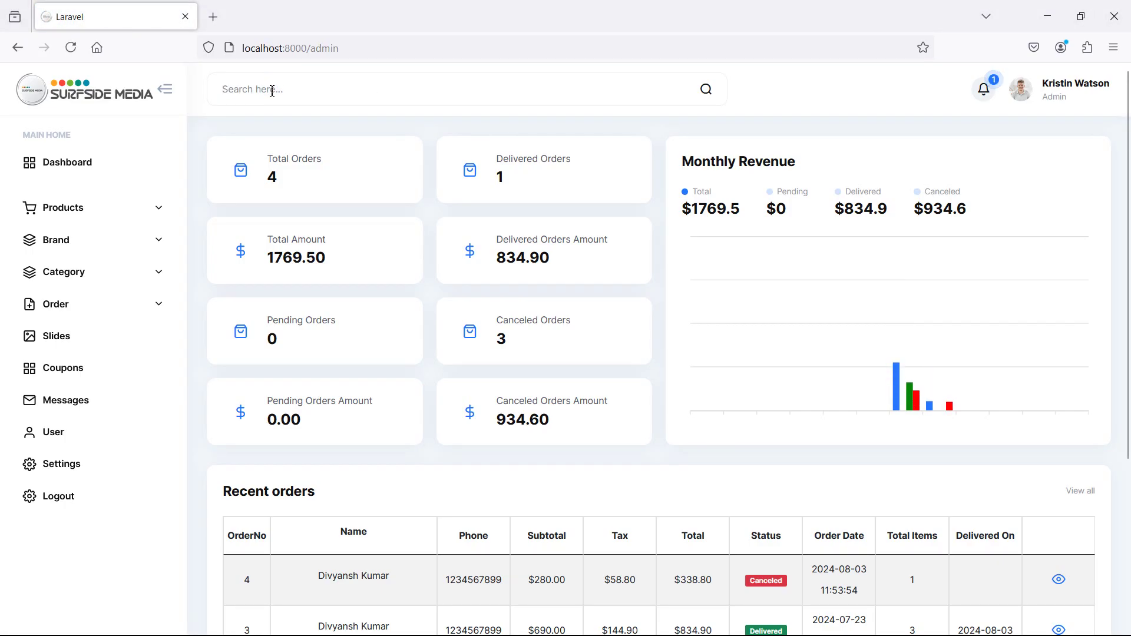
pyautogui.write('pro')
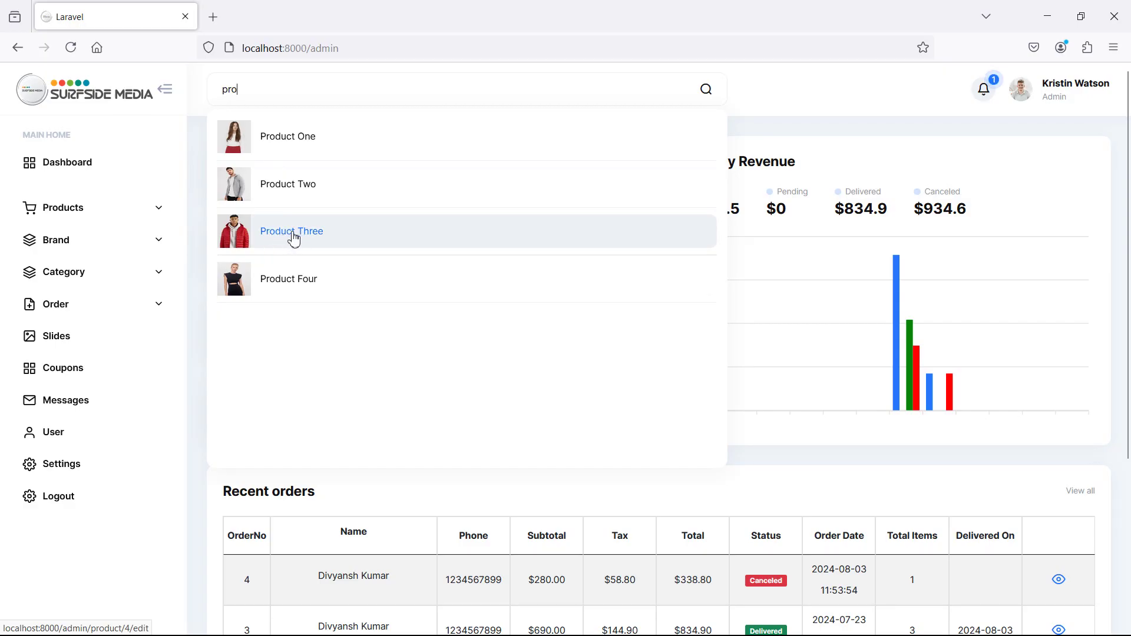
pyautogui.click(294, 239)
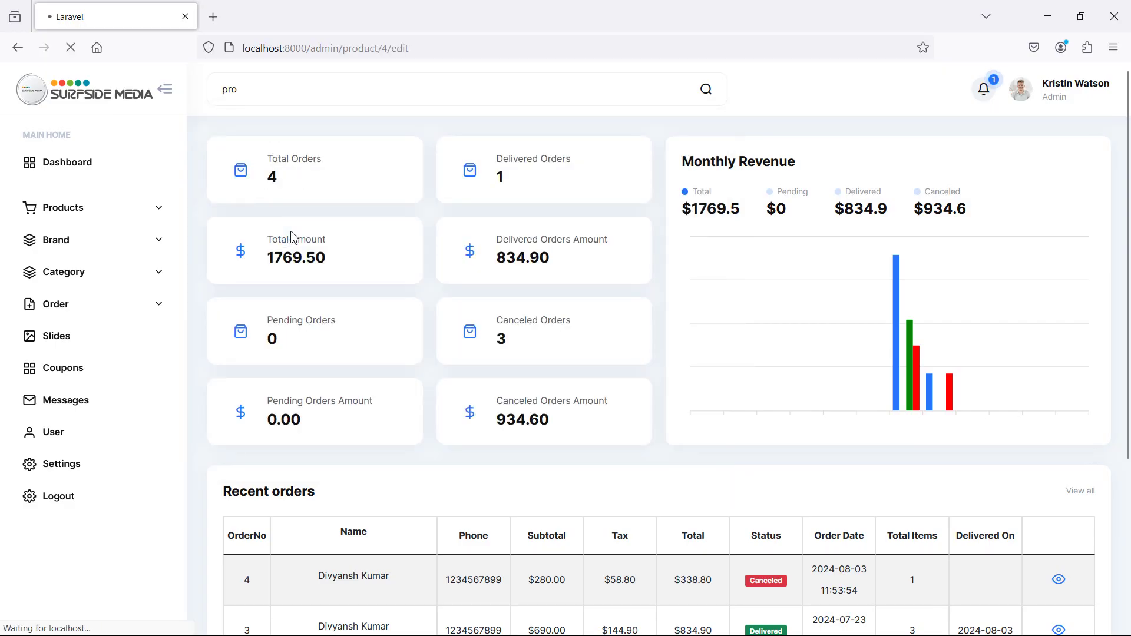
pyautogui.scroll(-2, 625, 372)
pyautogui.scroll(-3, 625, 430)
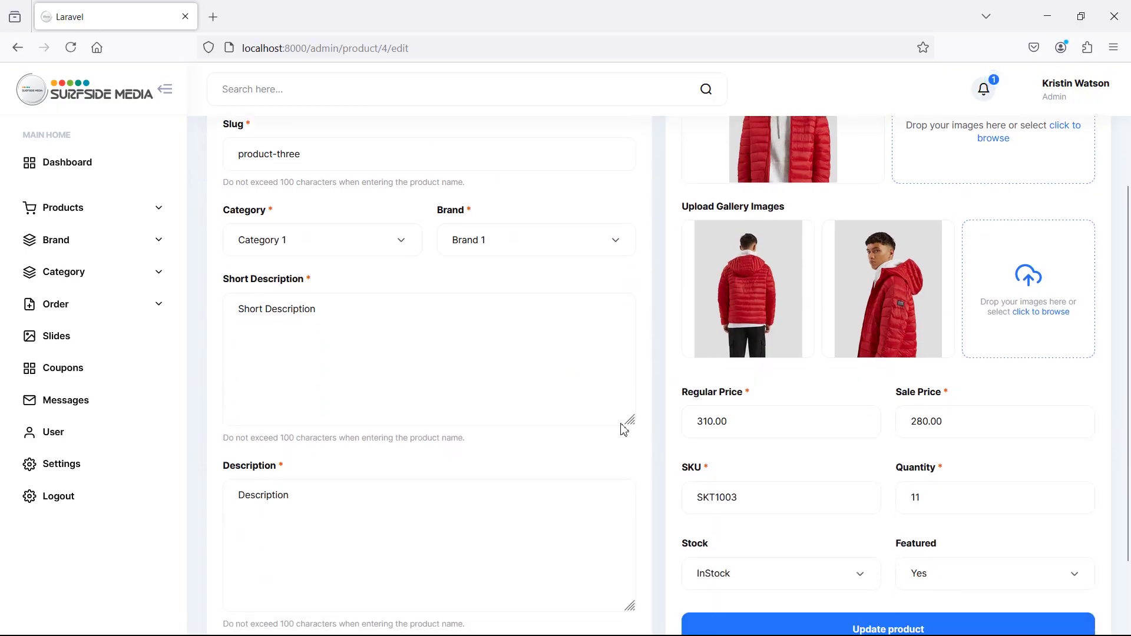
pyautogui.scroll(3, 786, 475)
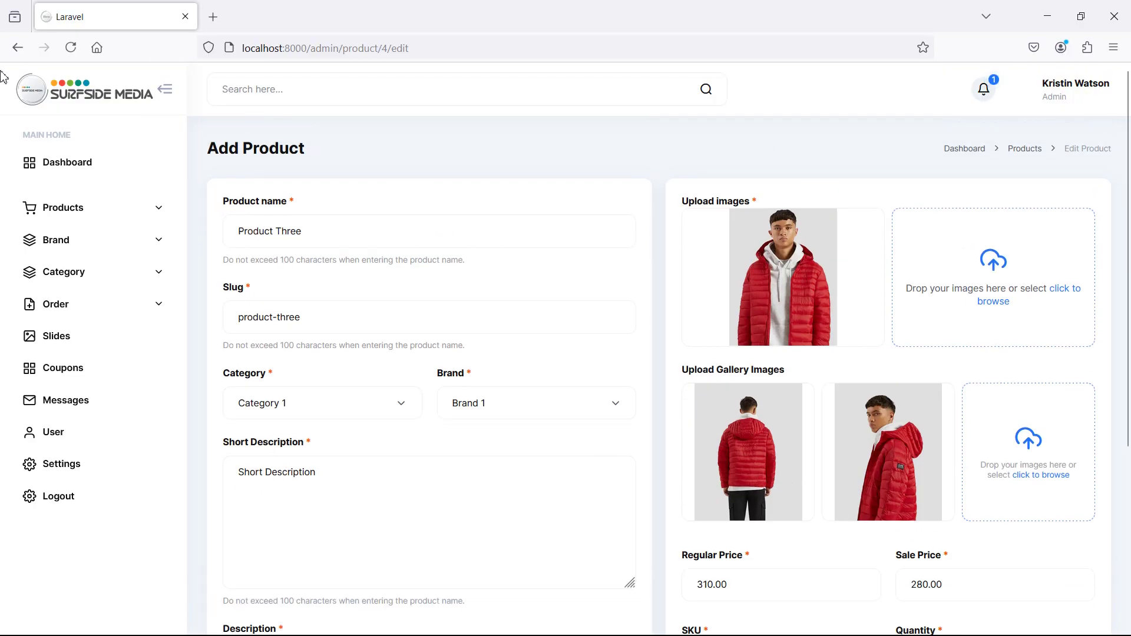
# - From the Dashboard, search again to open Product One's edit page, then search there
pyautogui.click(68, 169)
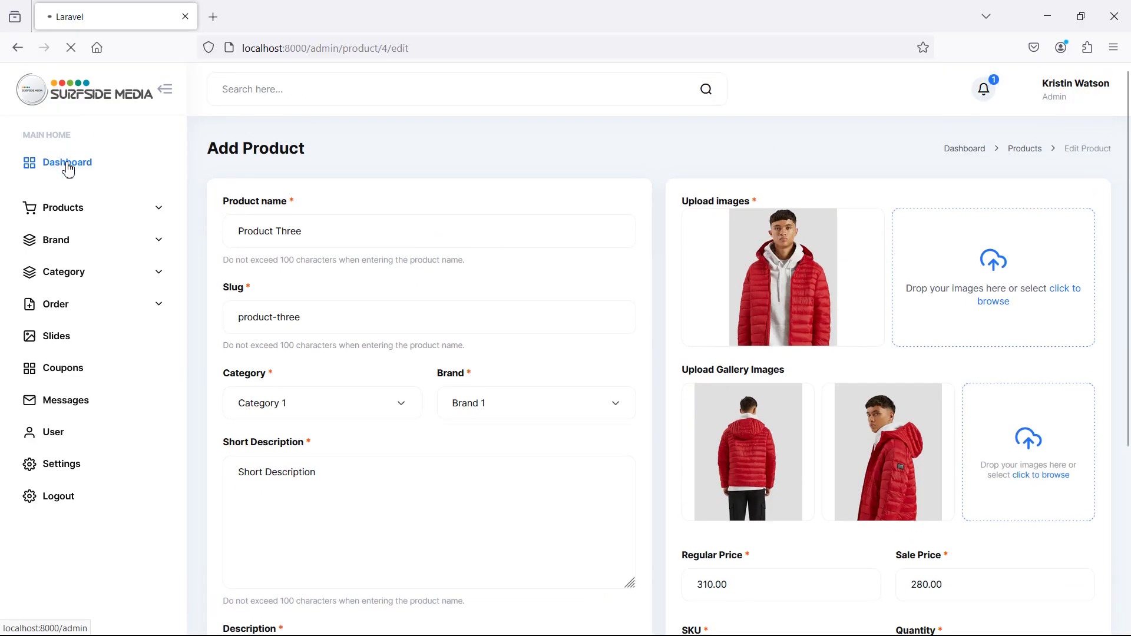
pyautogui.click(305, 96)
pyautogui.write('pro')
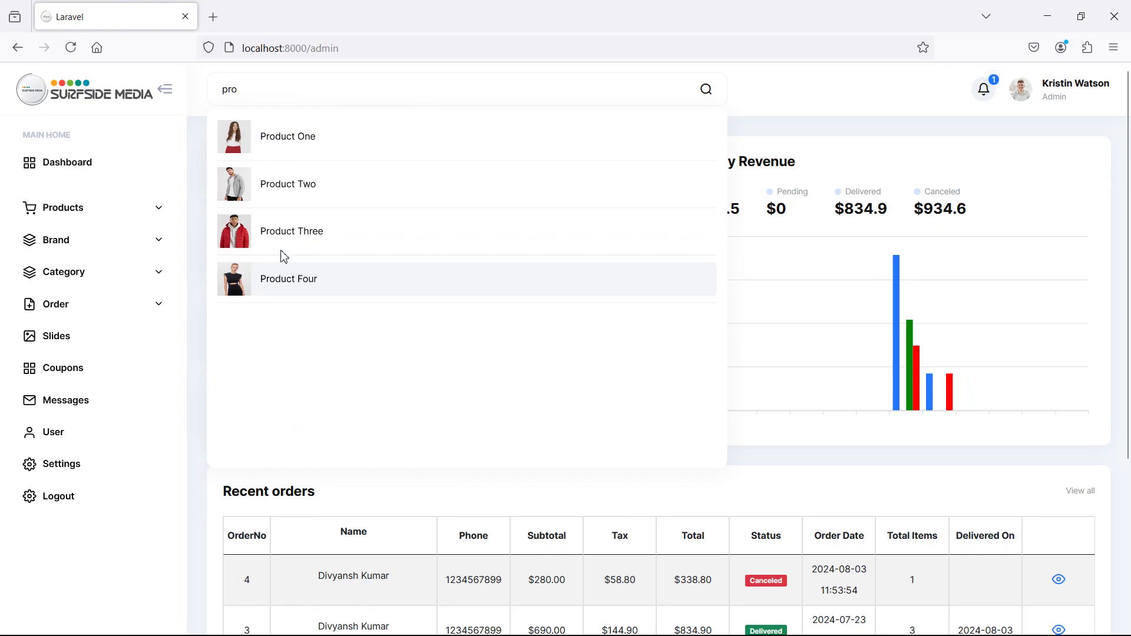
pyautogui.click(289, 135)
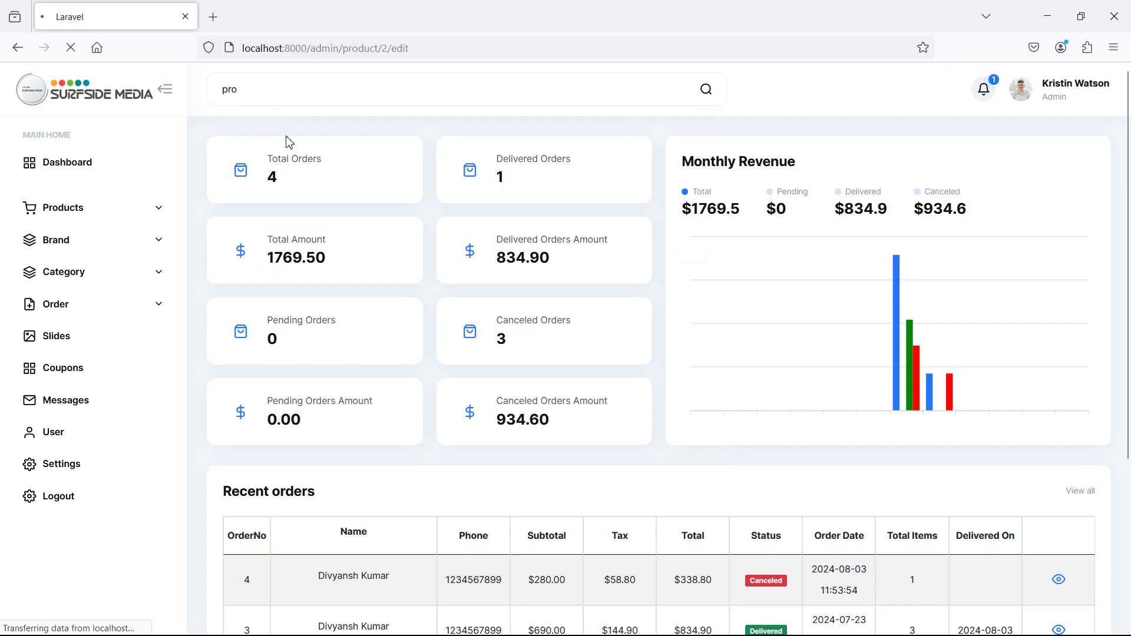
pyautogui.scroll(-5, 522, 322)
pyautogui.scroll(5, 525, 322)
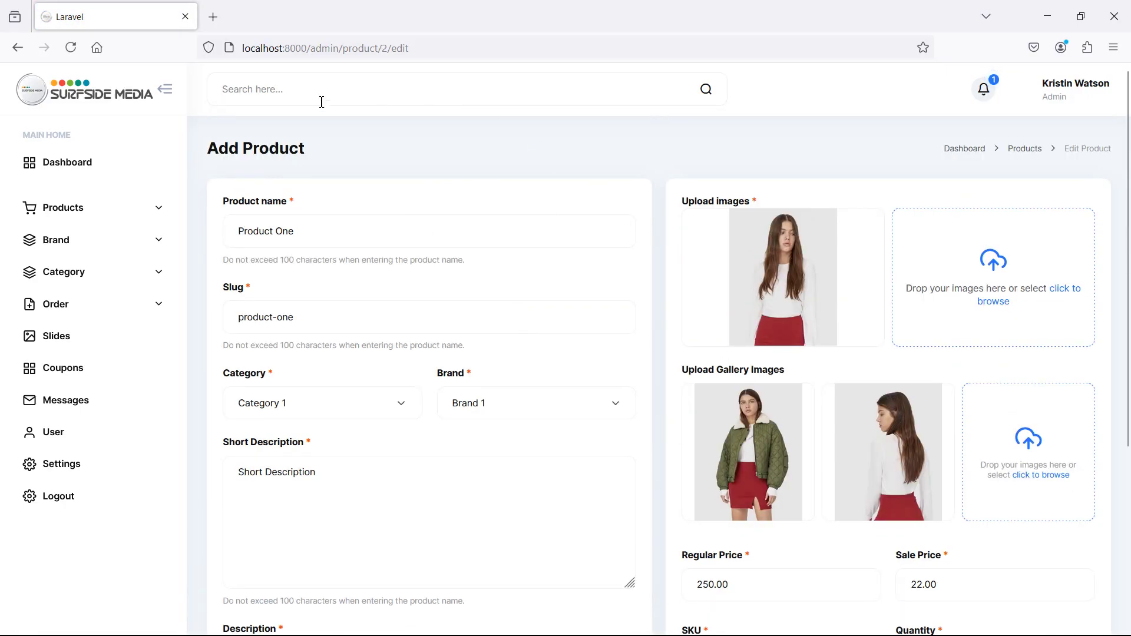
pyautogui.click(237, 89)
pyautogui.write('p')
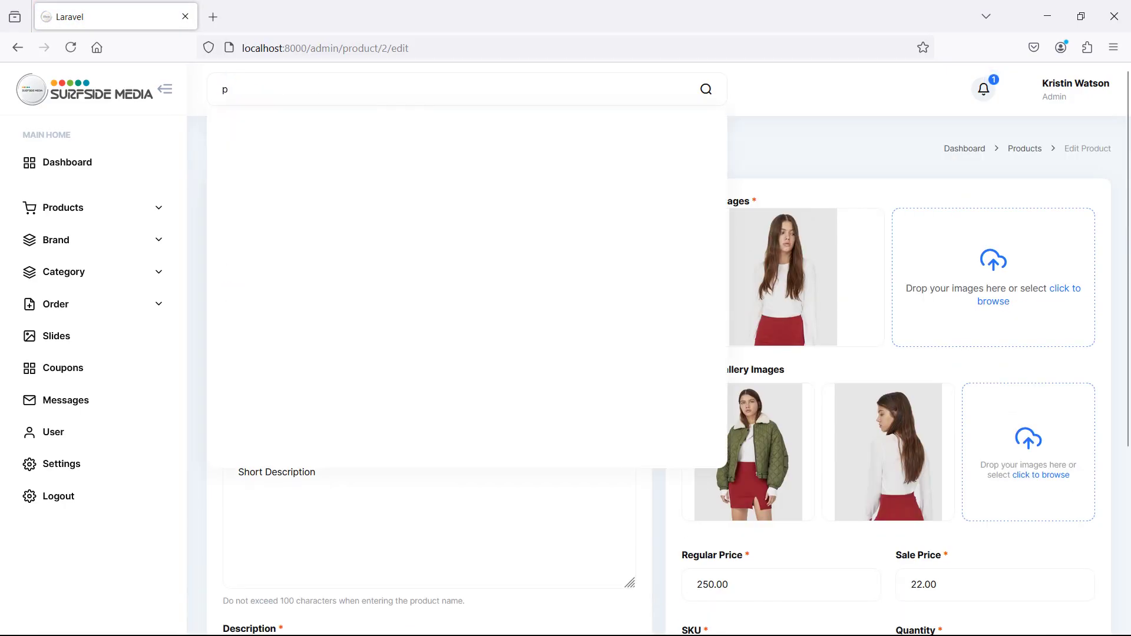